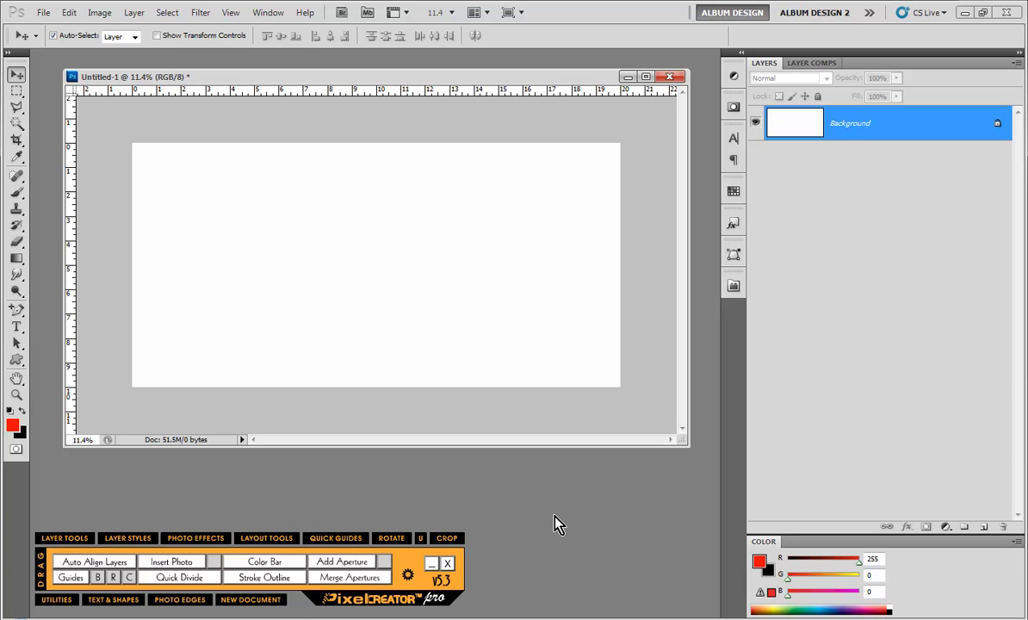
Step: Insert CTSenior01-001.jpg from Bridge's Senior Girl 01 folder into a full-height rectangular selection on the canvas's left half, and centre the subject in it
{"action": "left_click", "coordinate": [17, 91]}
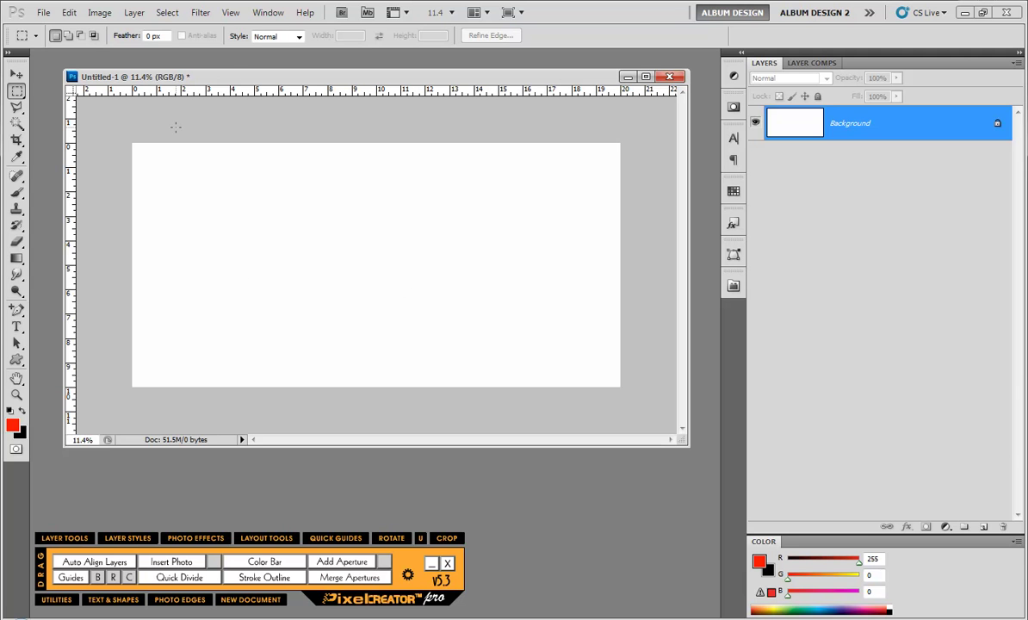
{"action": "left_click_drag", "start_coordinate": [176, 128], "coordinate": [303, 400]}
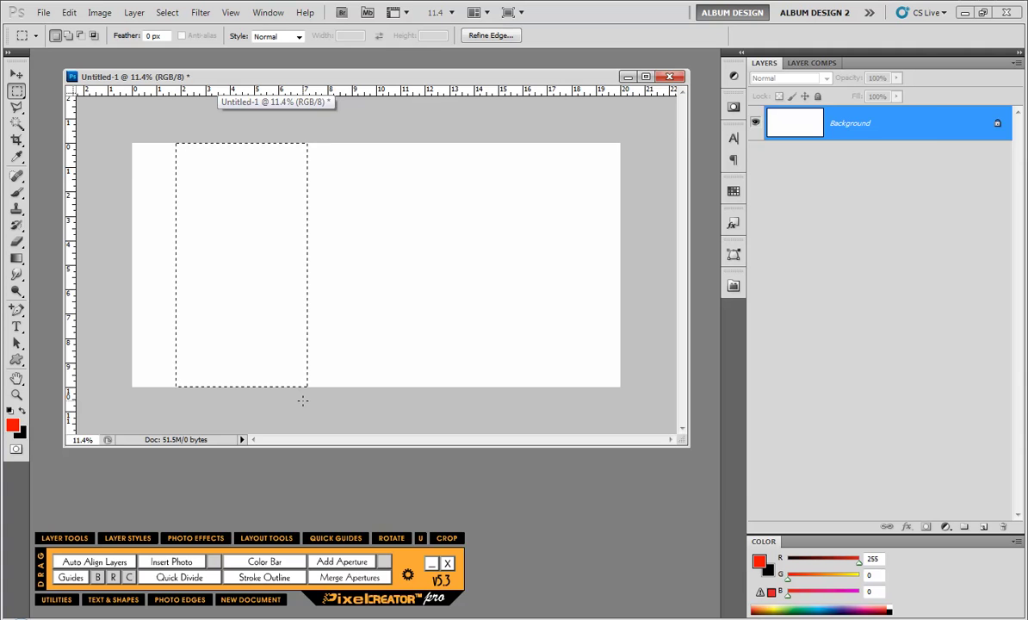
{"action": "left_click", "coordinate": [356, 612]}
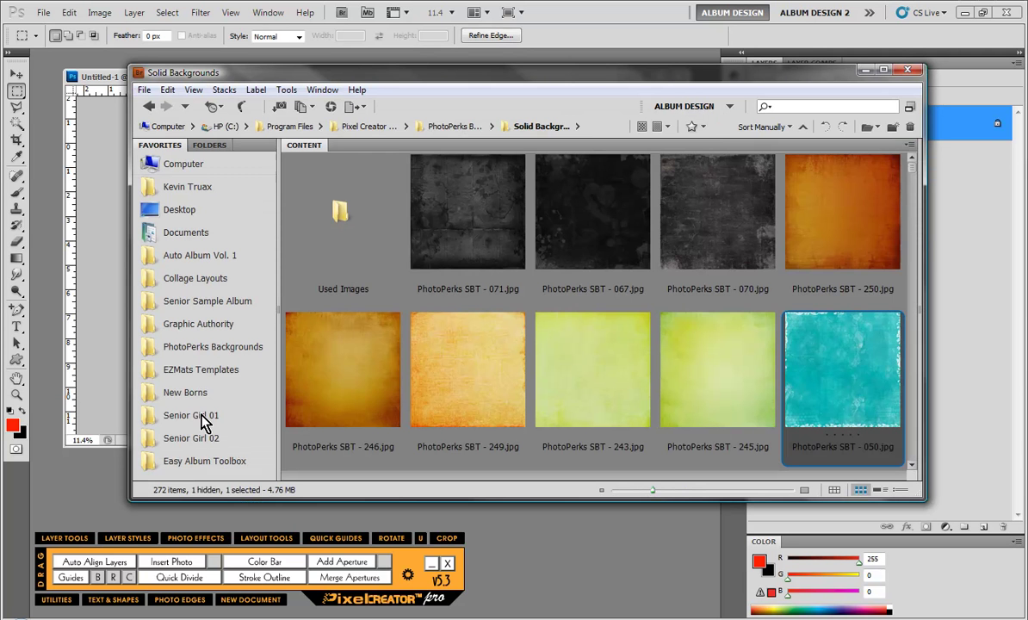
{"action": "left_click", "coordinate": [191, 415]}
{"action": "left_click", "coordinate": [421, 204]}
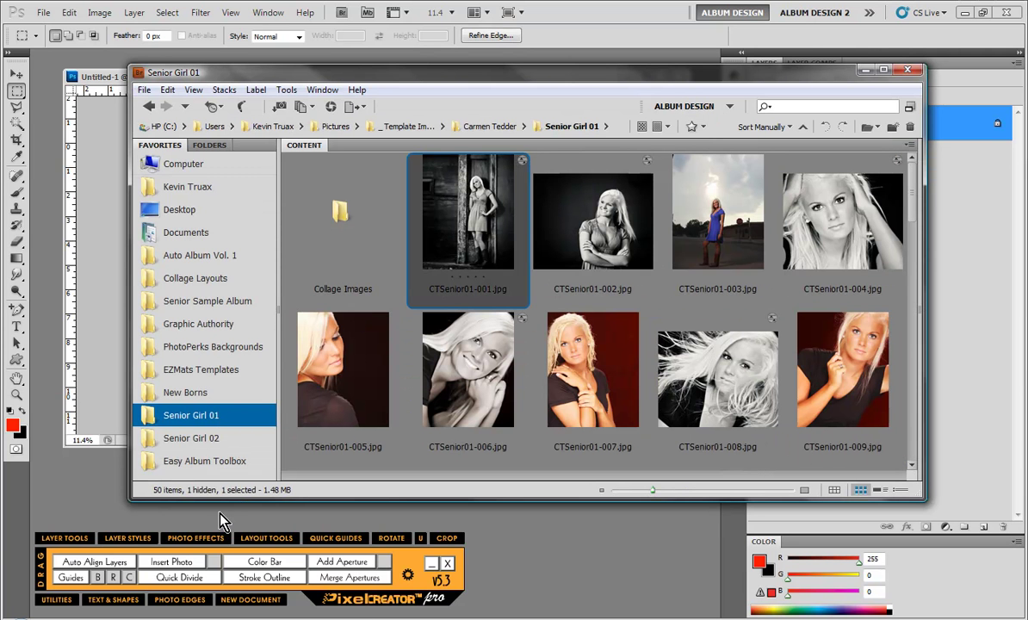
{"action": "left_click", "coordinate": [172, 561]}
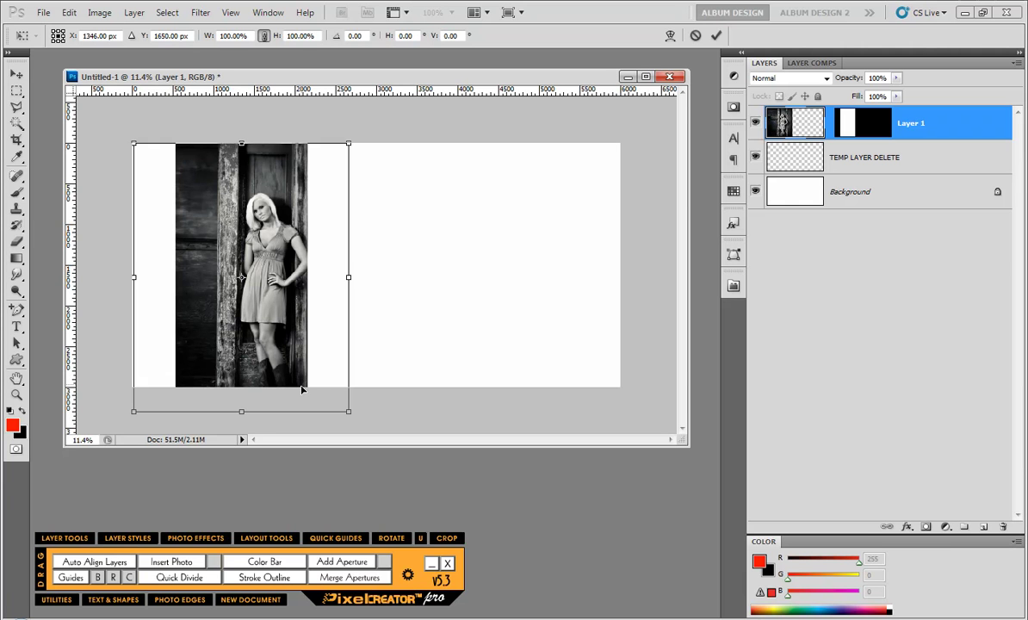
{"action": "left_click_drag", "start_coordinate": [301, 389], "coordinate": [280, 373]}
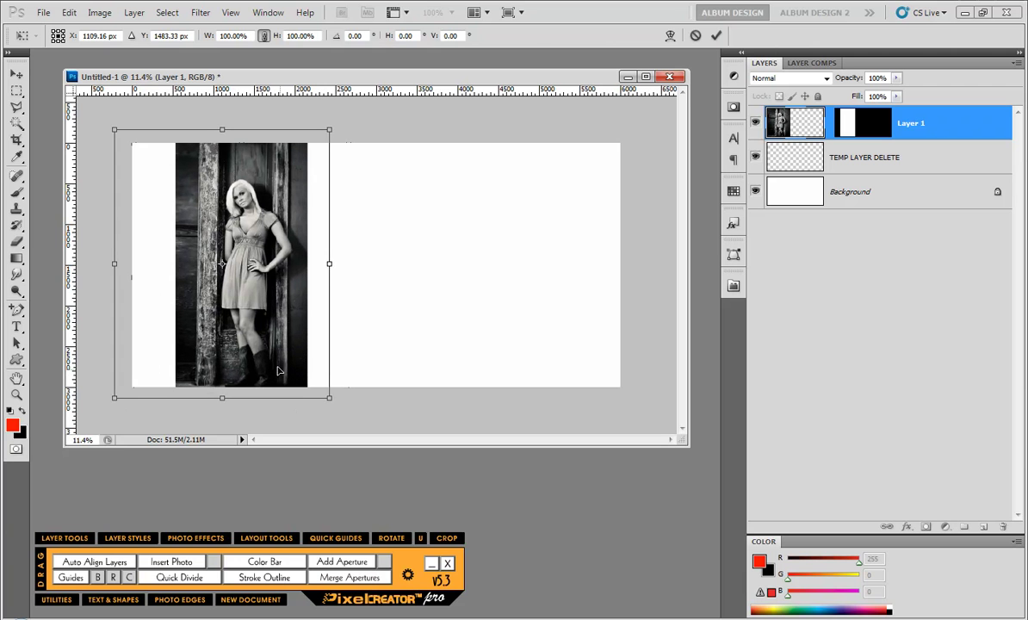
{"action": "key", "text": "Return"}
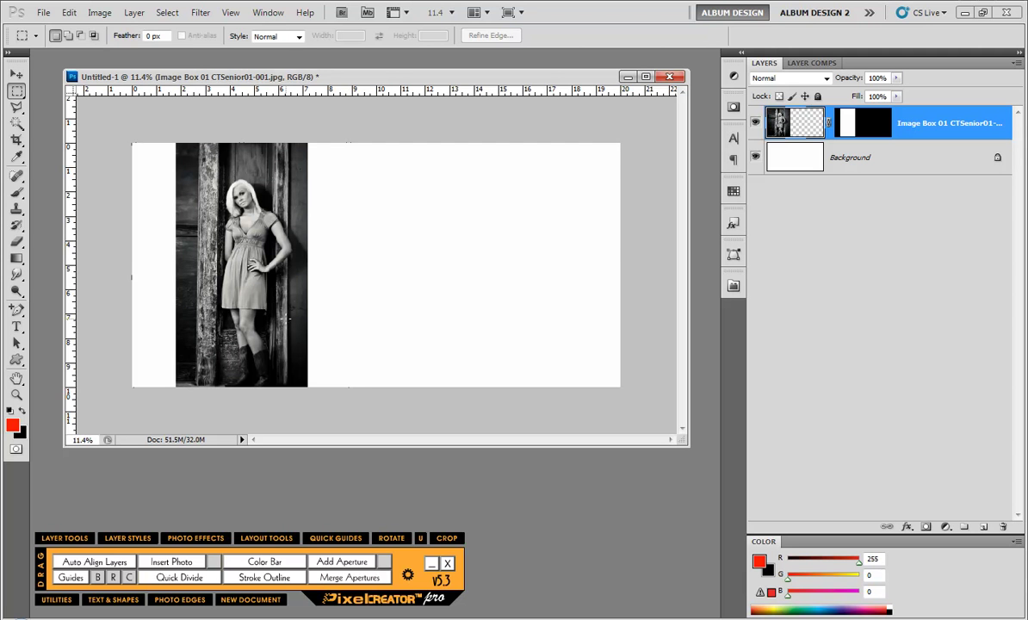
Step: Insert CTSenior01-006.jpg from Bridge into a small, nearly square selection beside the first photo, and shift the image slightly down within its frame
{"action": "left_click_drag", "start_coordinate": [334, 252], "coordinate": [438, 359]}
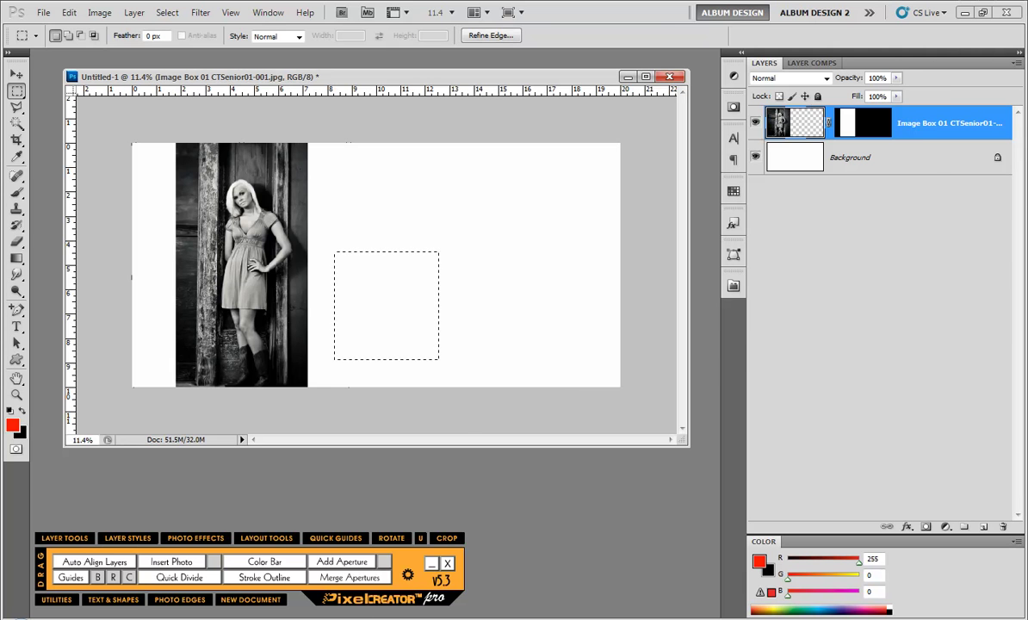
{"action": "left_click", "coordinate": [342, 12]}
{"action": "left_click", "coordinate": [470, 396]}
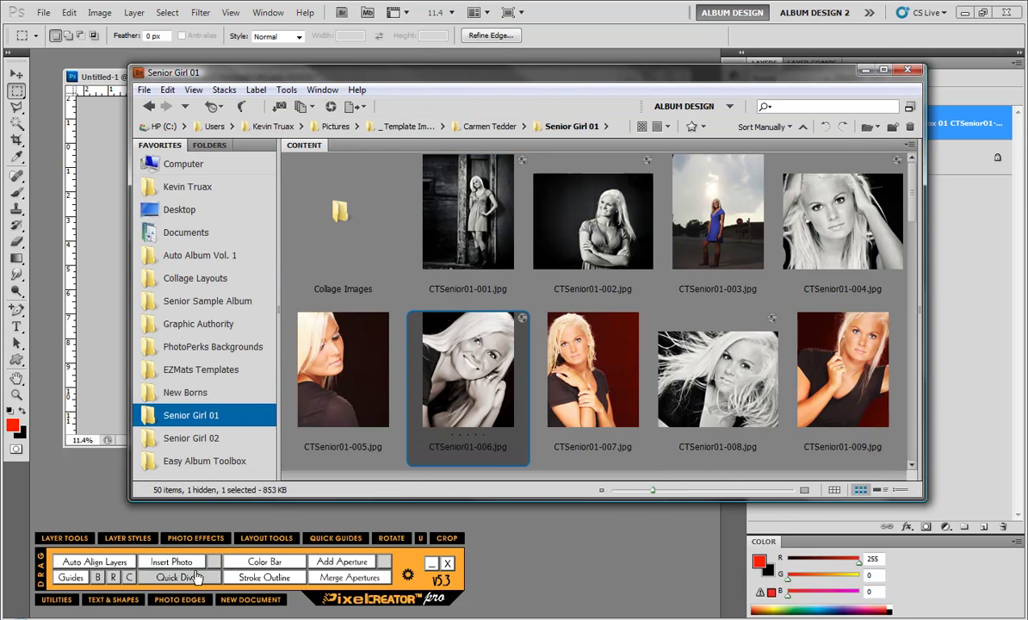
{"action": "left_click", "coordinate": [171, 562]}
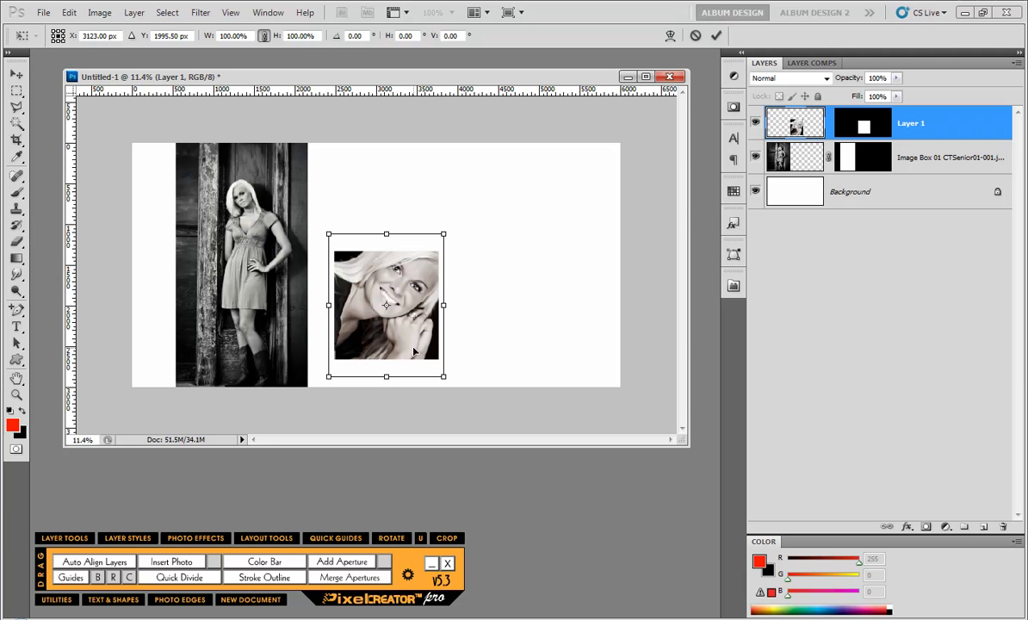
{"action": "left_click_drag", "start_coordinate": [413, 335], "coordinate": [417, 339]}
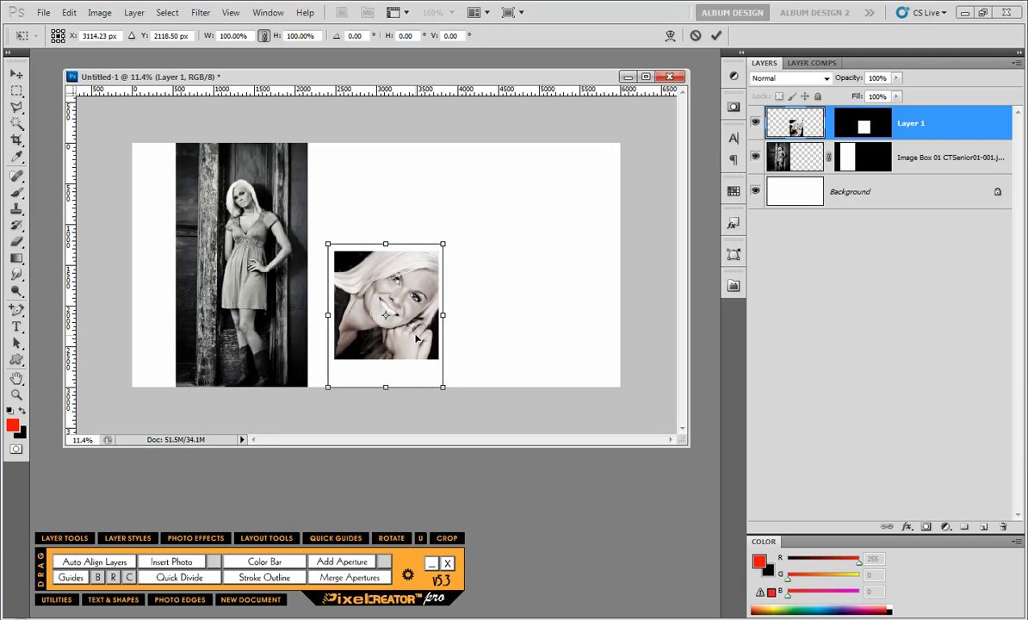
{"action": "key", "text": "Return"}
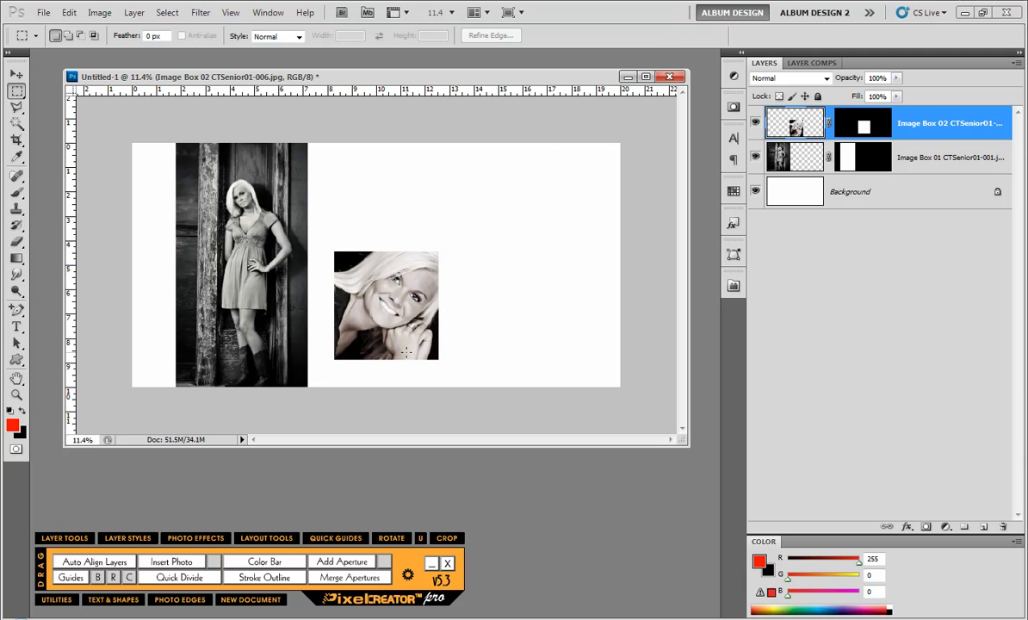
Step: Select both inserted photos together and delete them from the canvas
{"action": "left_click", "coordinate": [16, 74]}
{"action": "left_click", "coordinate": [156, 195]}
{"action": "left_click_drag", "start_coordinate": [156, 195], "coordinate": [421, 381]}
{"action": "key", "text": "Delete"}
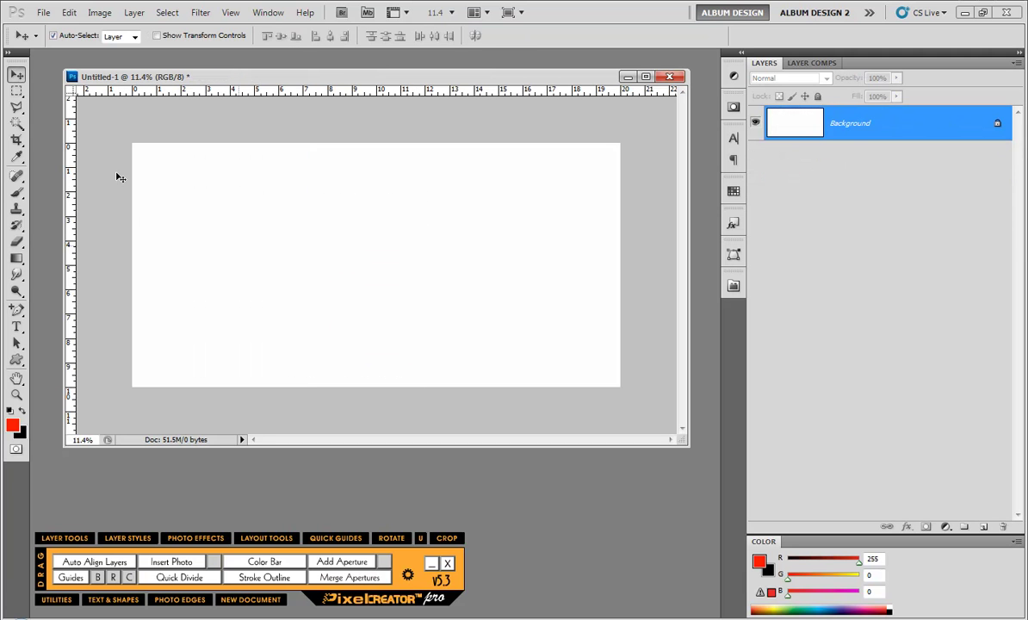
Step: Draw a tall elliptical selection on the left half of the canvas and insert CTSenior01-001.jpg from Bridge into it
{"action": "left_click", "coordinate": [14, 91]}
{"action": "left_click", "coordinate": [69, 104]}
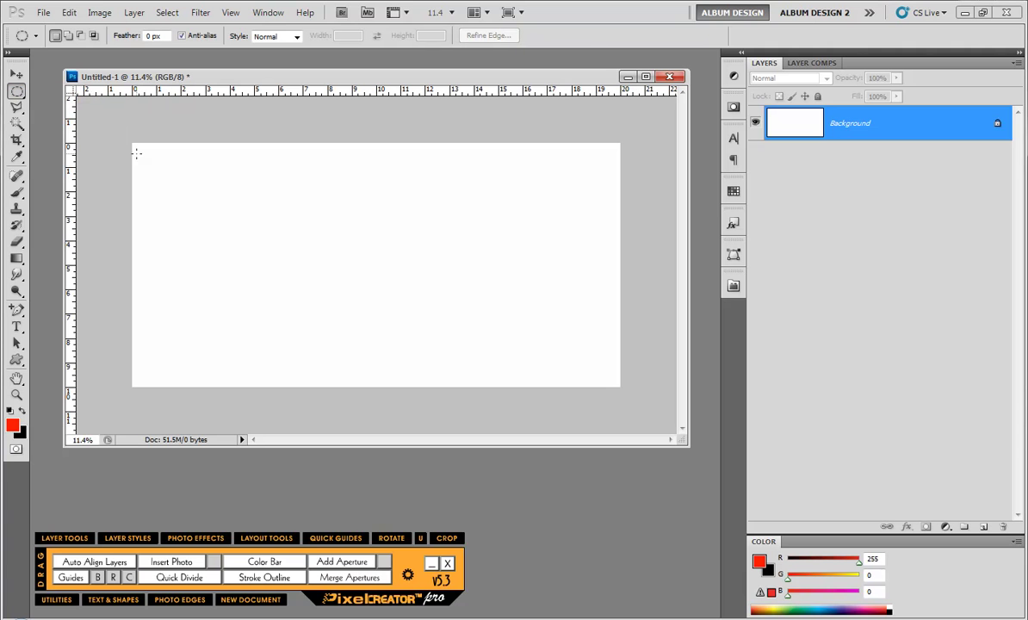
{"action": "left_click_drag", "start_coordinate": [193, 169], "coordinate": [329, 362]}
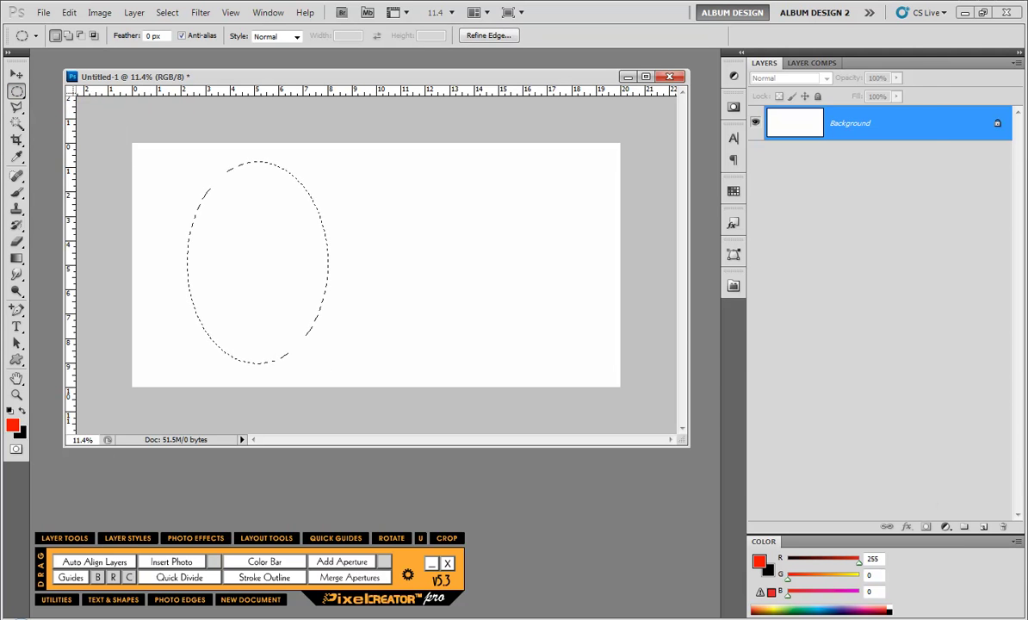
{"action": "left_click", "coordinate": [362, 619]}
{"action": "left_click", "coordinate": [468, 234]}
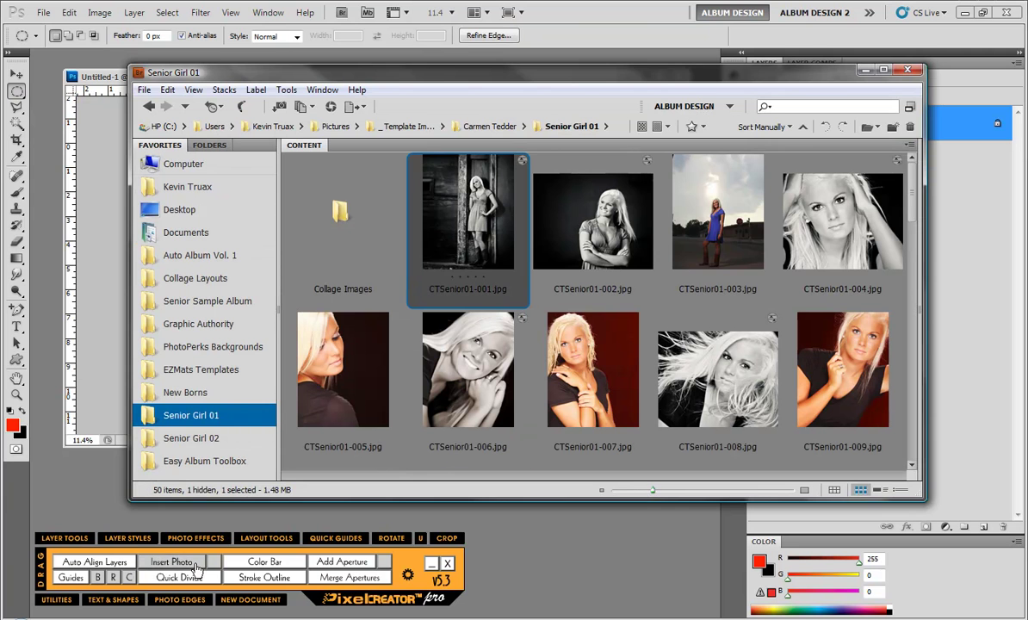
{"action": "left_click", "coordinate": [172, 562]}
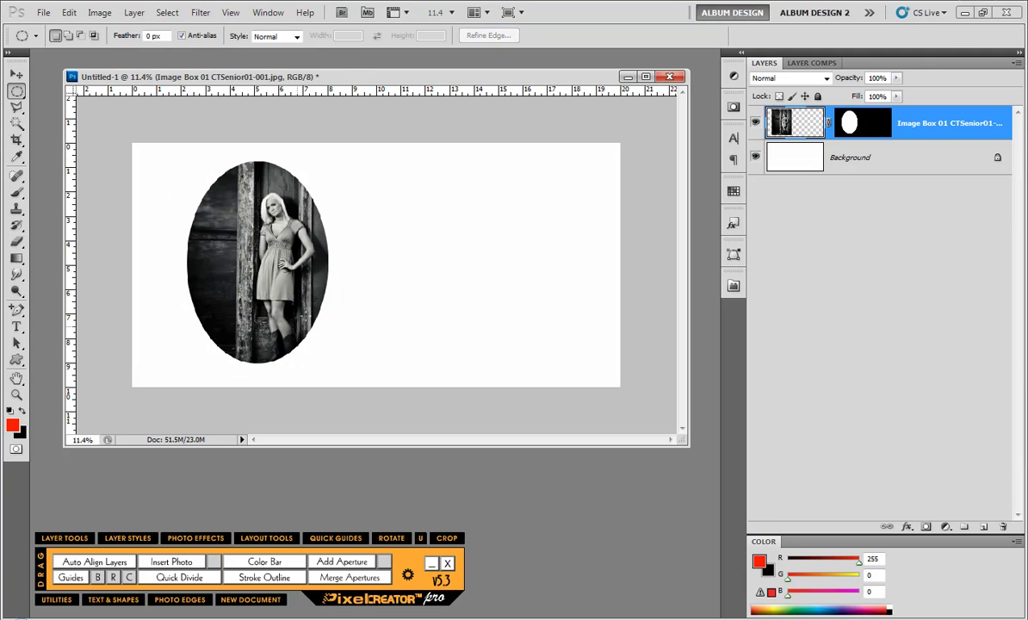
Step: Delete the oval photo from the canvas
{"action": "left_click", "coordinate": [16, 75]}
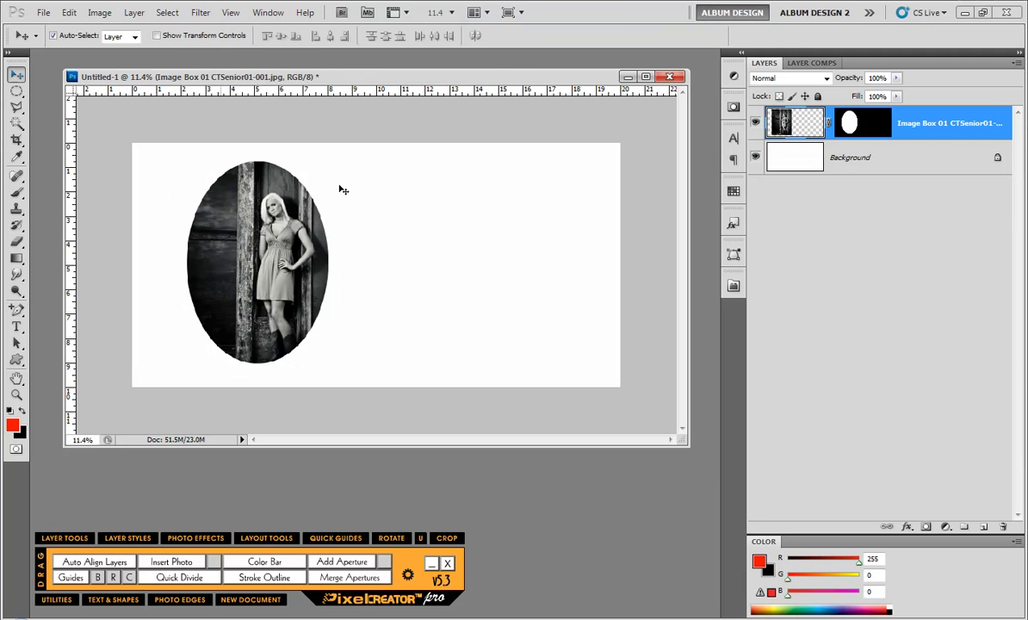
{"action": "left_click", "coordinate": [219, 294]}
{"action": "key", "text": "Delete"}
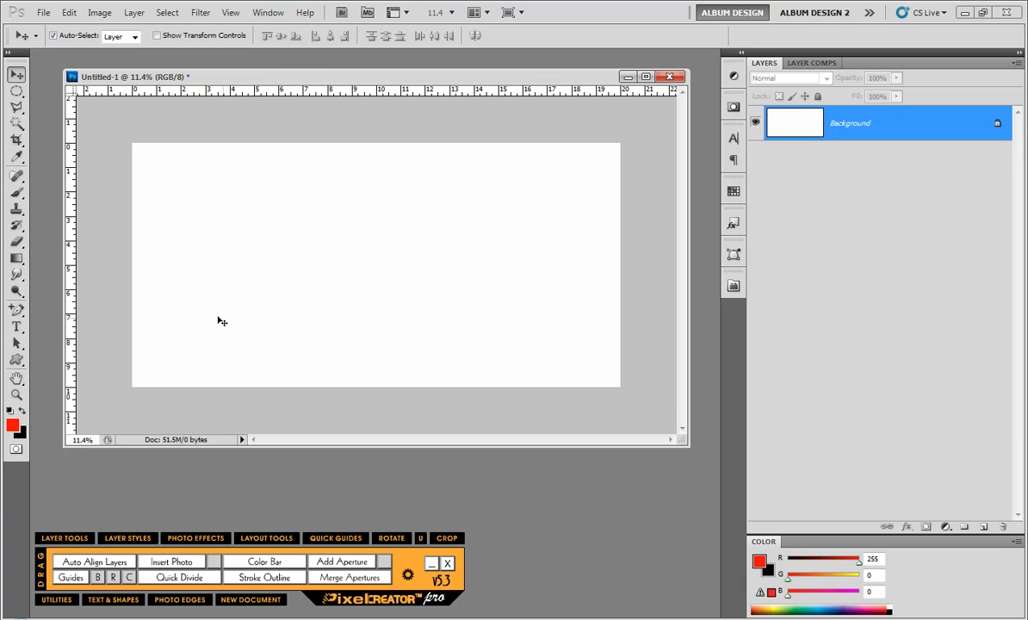
Step: Draw a tall oval selection on the left half of the blank canvas and turn it into a Quick Mask
{"action": "left_click", "coordinate": [17, 92]}
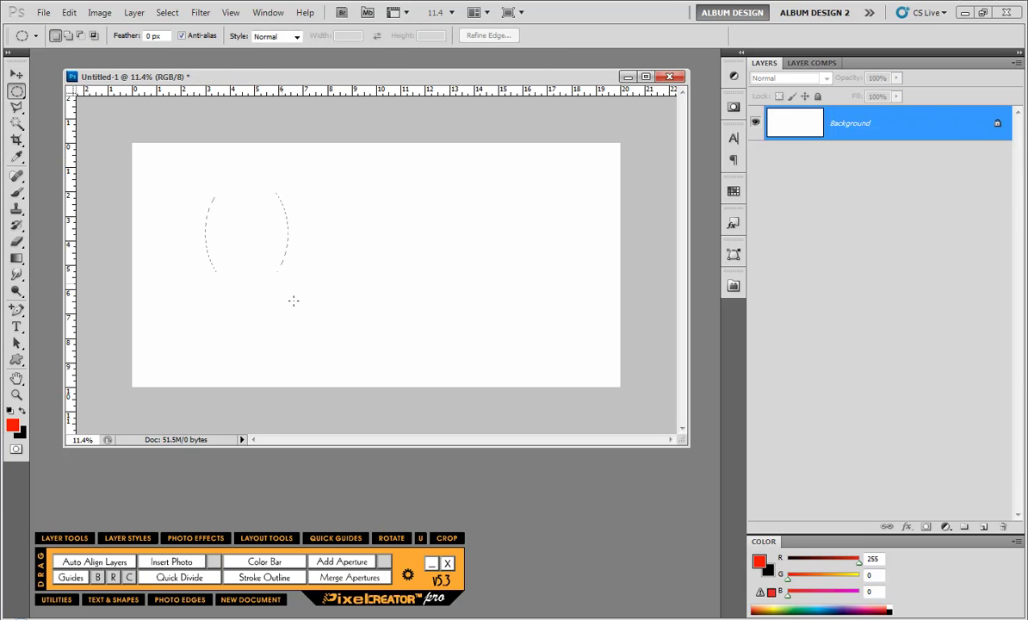
{"action": "left_click_drag", "start_coordinate": [293, 300], "coordinate": [335, 349]}
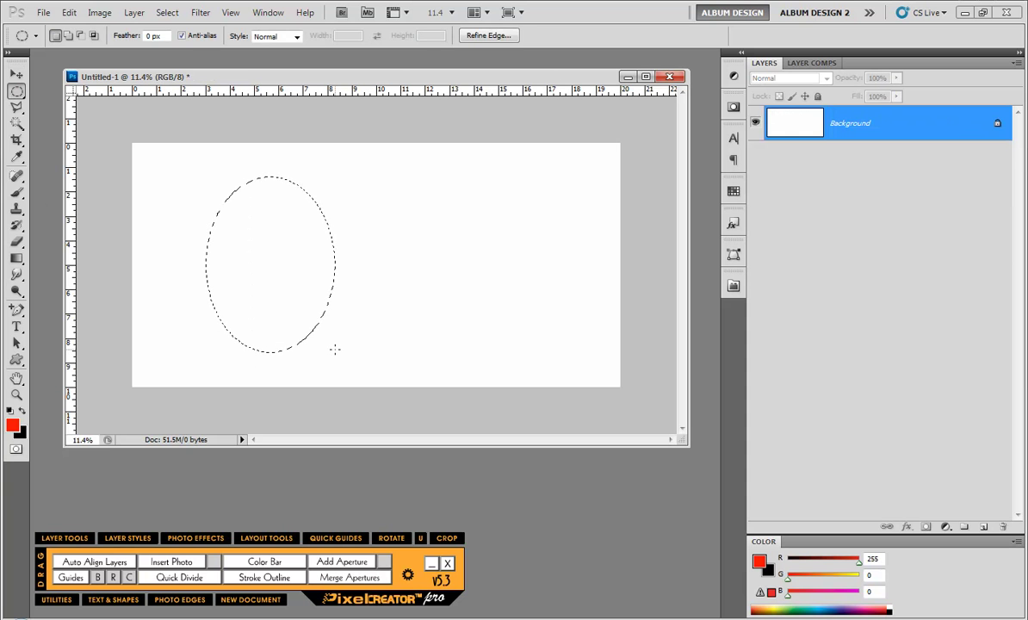
{"action": "key", "text": "q"}
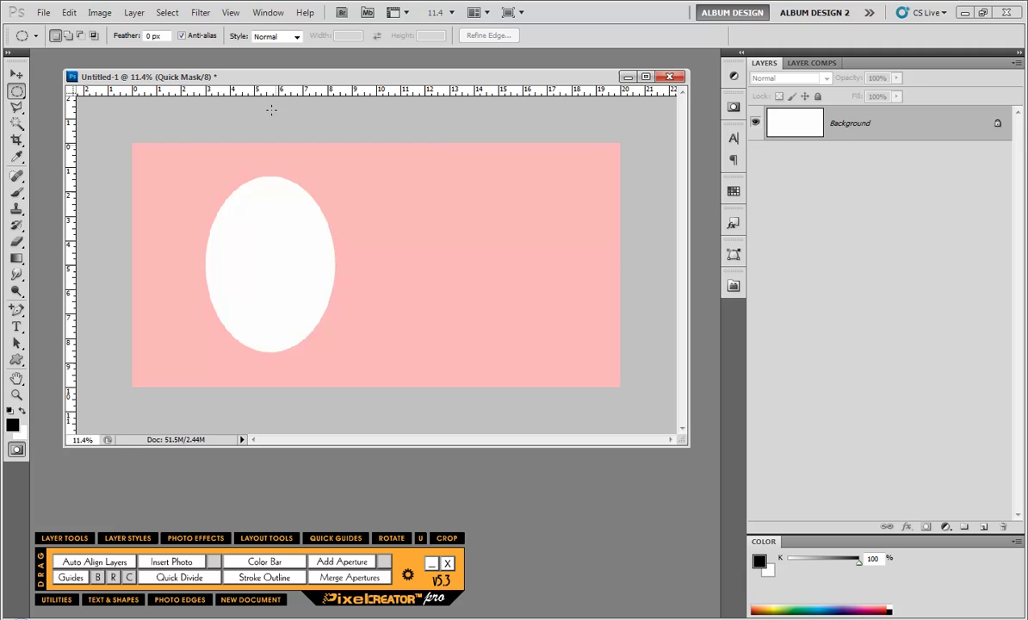
Step: Soften the oval mask with a 200-pixel Gaussian Blur, convert it back to a selection, and insert CTSenior01-001.jpg into it
{"action": "left_click", "coordinate": [201, 13]}
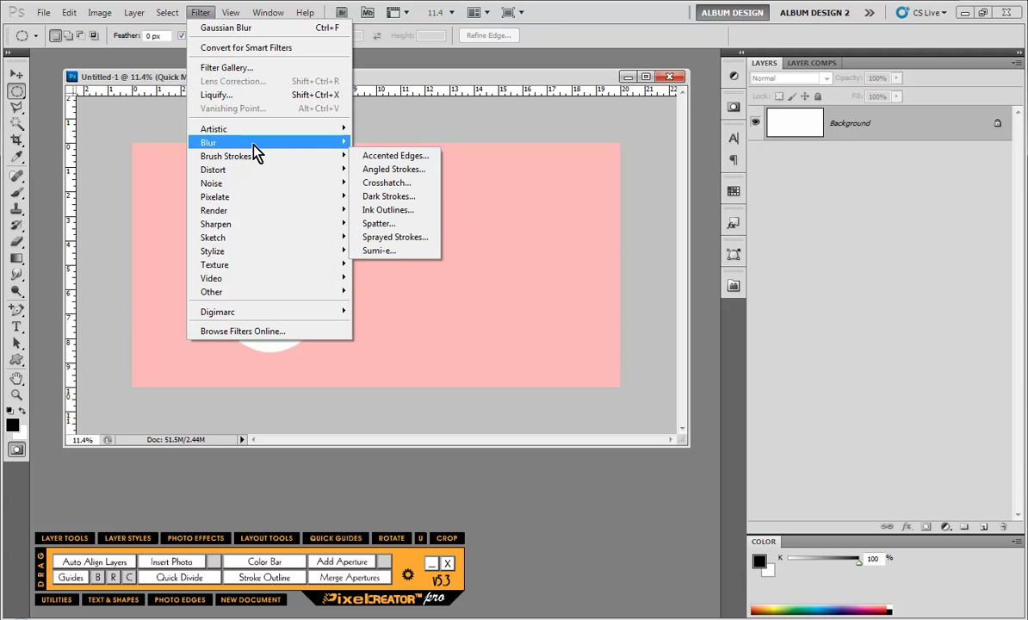
{"action": "mouse_move", "coordinate": [243, 142]}
{"action": "left_click", "coordinate": [379, 195]}
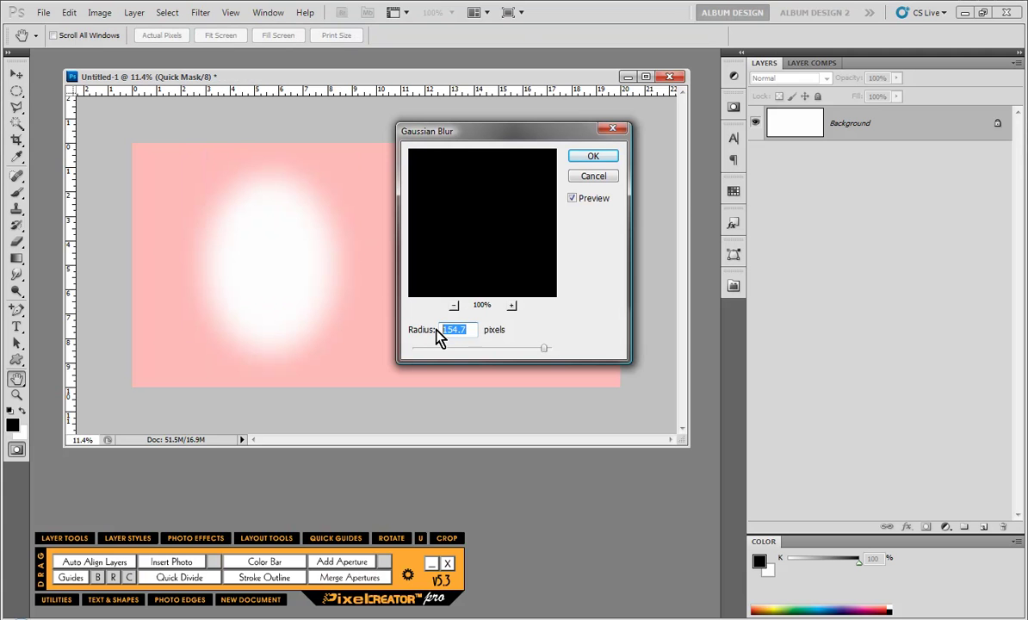
{"action": "type", "text": "200"}
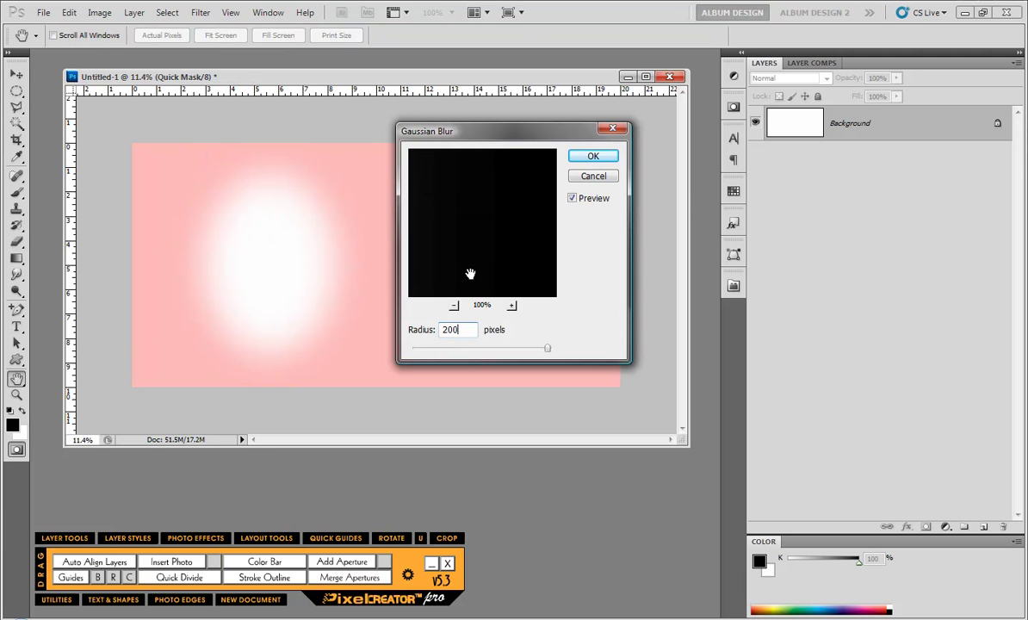
{"action": "left_click", "coordinate": [593, 157]}
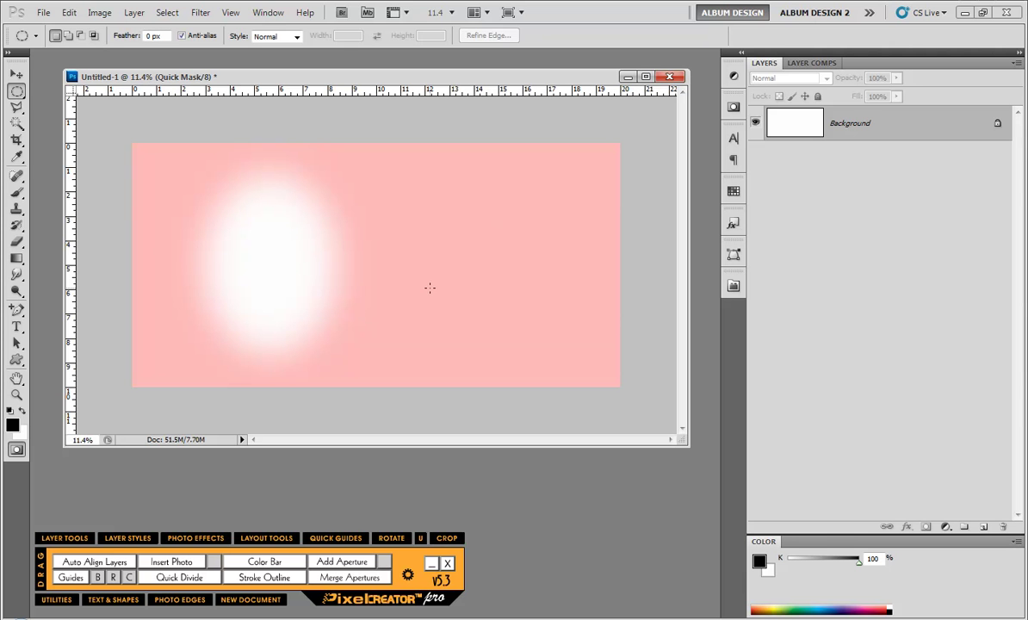
{"action": "key", "text": "q"}
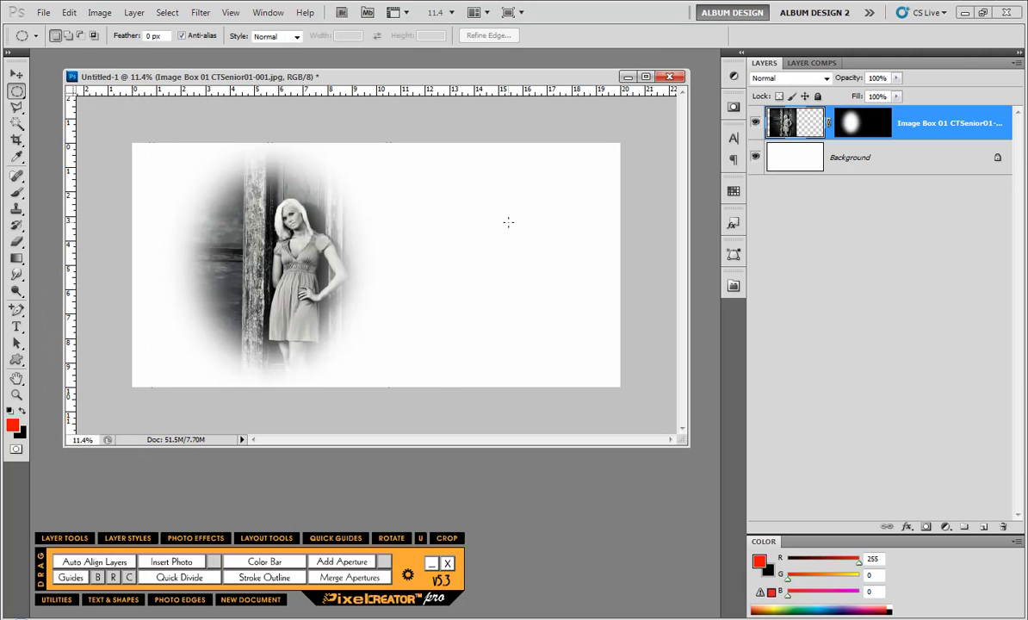
Step: Reset the foreground and background colors to default and fill the Background layer with black
{"action": "left_click", "coordinate": [850, 163]}
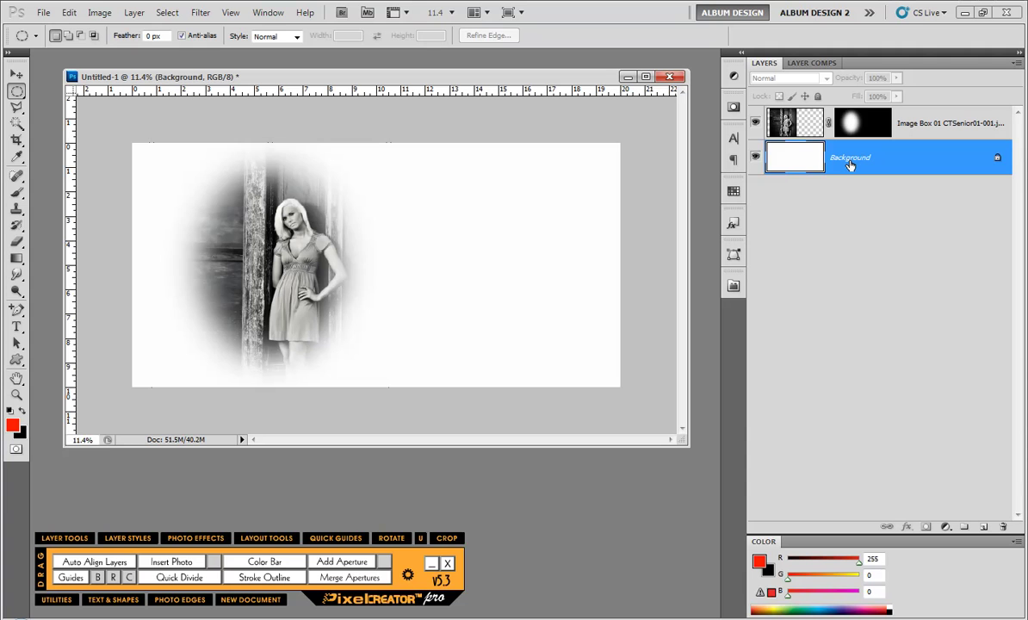
{"action": "key", "text": "d"}
{"action": "key", "text": "alt+BackSpace"}
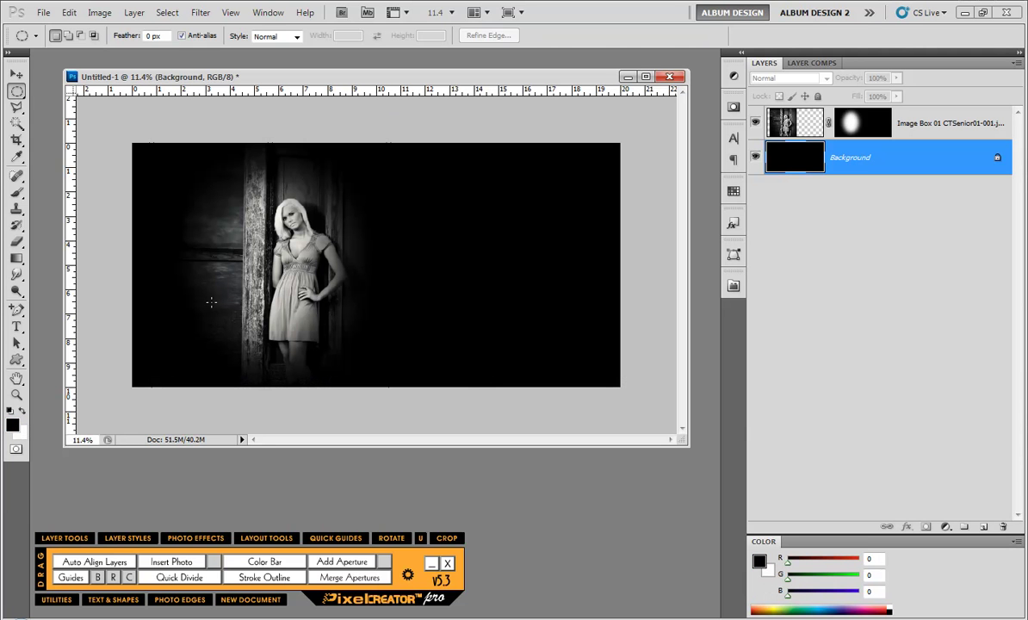
Step: Delete the soft-edged photo layer and set the foreground color to blue, RGB 41, 101, 176
{"action": "left_click", "coordinate": [17, 74]}
{"action": "left_click", "coordinate": [461, 255]}
{"action": "left_click", "coordinate": [283, 258]}
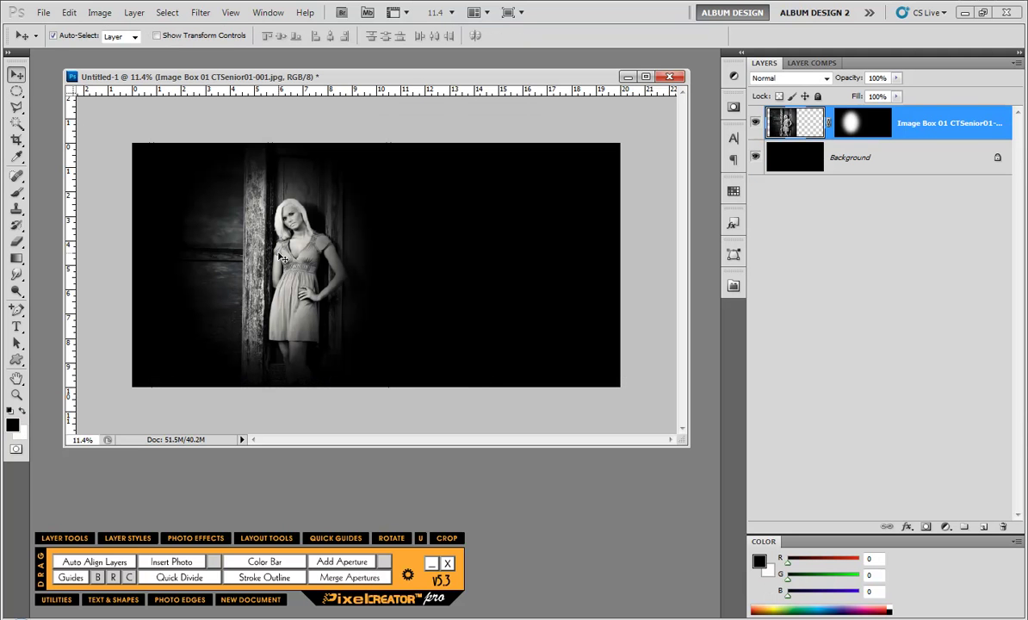
{"action": "left_click", "coordinate": [521, 402]}
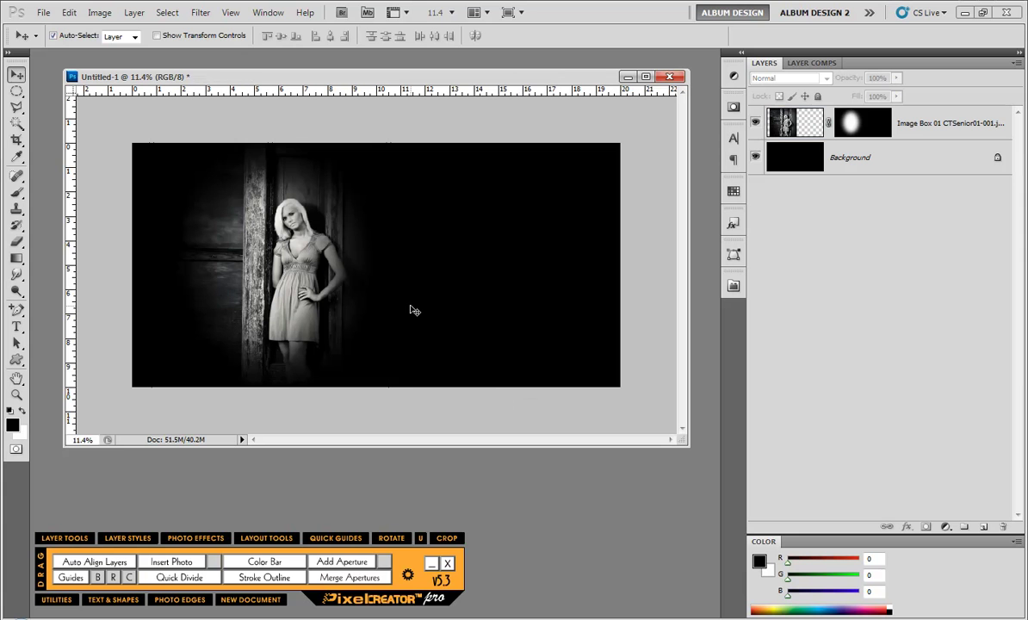
{"action": "left_click_drag", "start_coordinate": [919, 130], "coordinate": [1002, 527]}
{"action": "left_click", "coordinate": [838, 607]}
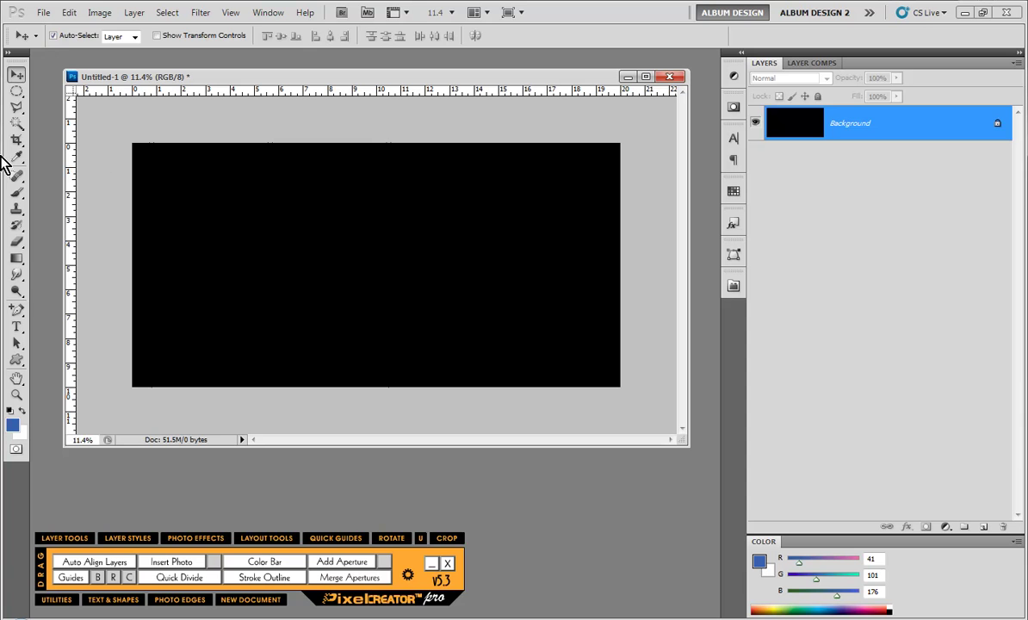
Step: Draw a full-height rectangular selection on the canvas's left half and add two narrow strip selections beside its right edge
{"action": "left_click", "coordinate": [17, 92]}
{"action": "left_click", "coordinate": [51, 90]}
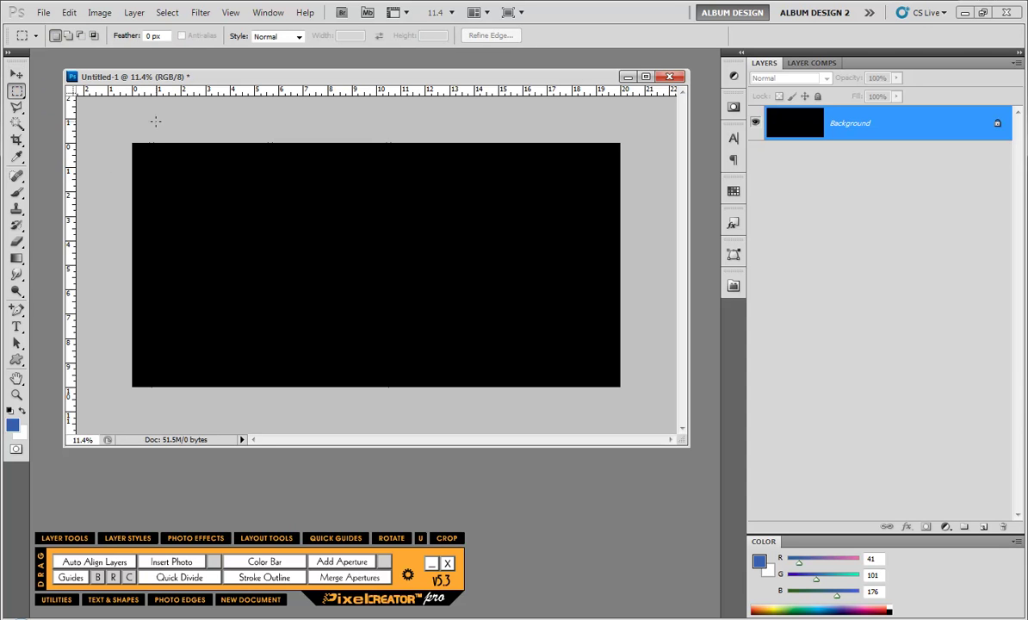
{"action": "left_click_drag", "start_coordinate": [163, 137], "coordinate": [251, 331]}
{"action": "left_click_drag", "start_coordinate": [274, 396], "coordinate": [277, 394]}
{"action": "left_click_drag", "start_coordinate": [280, 128], "coordinate": [296, 430]}
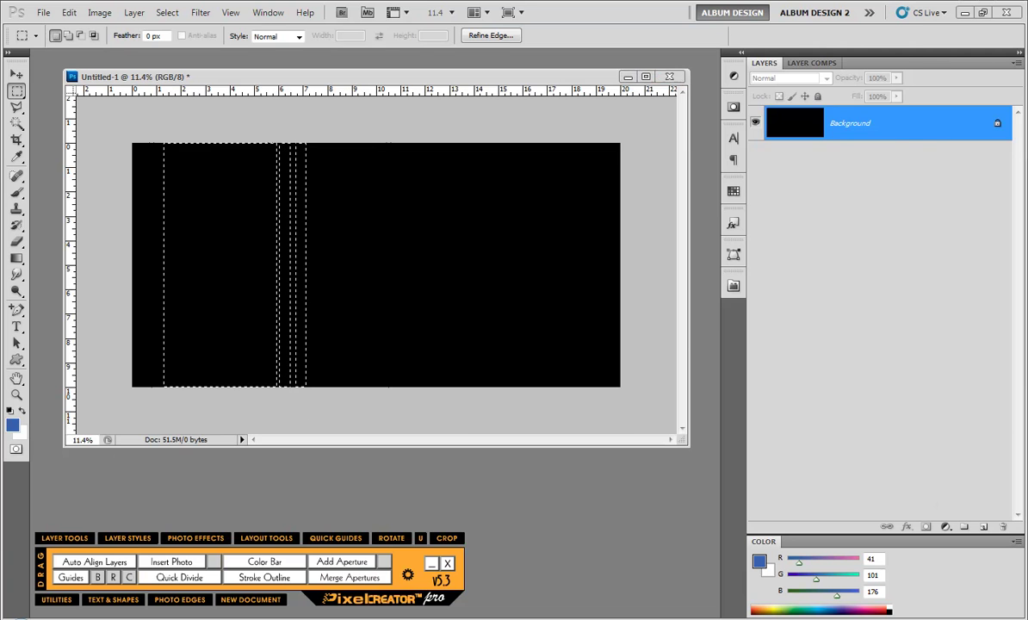
Step: Insert CTSenior01-001.jpg into the strip selections, flip it horizontally, and reposition it within the strips
{"action": "key", "text": "alt+Tab"}
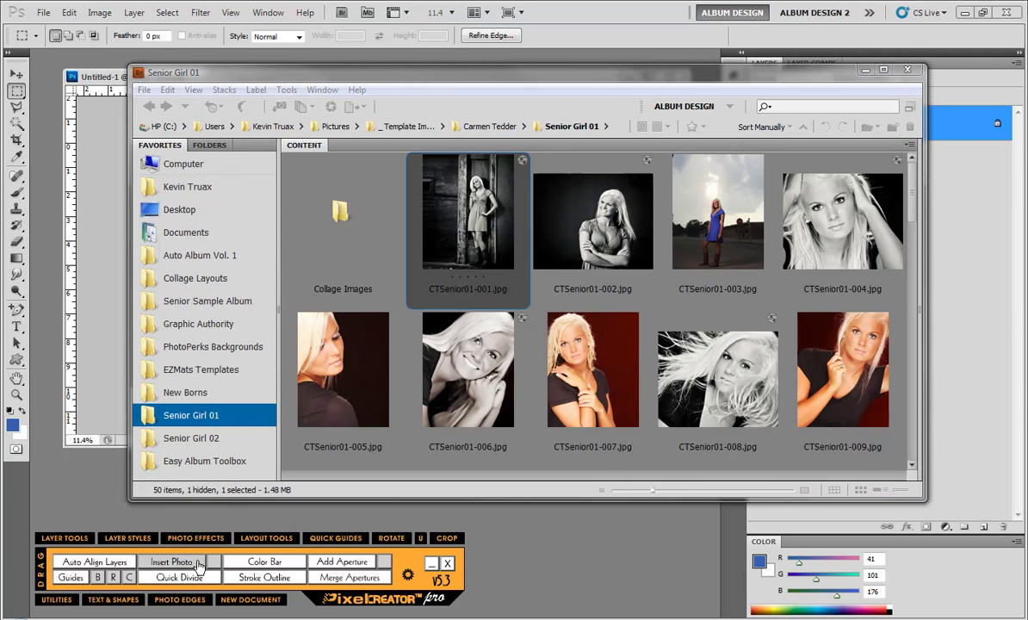
{"action": "left_click", "coordinate": [528, 535]}
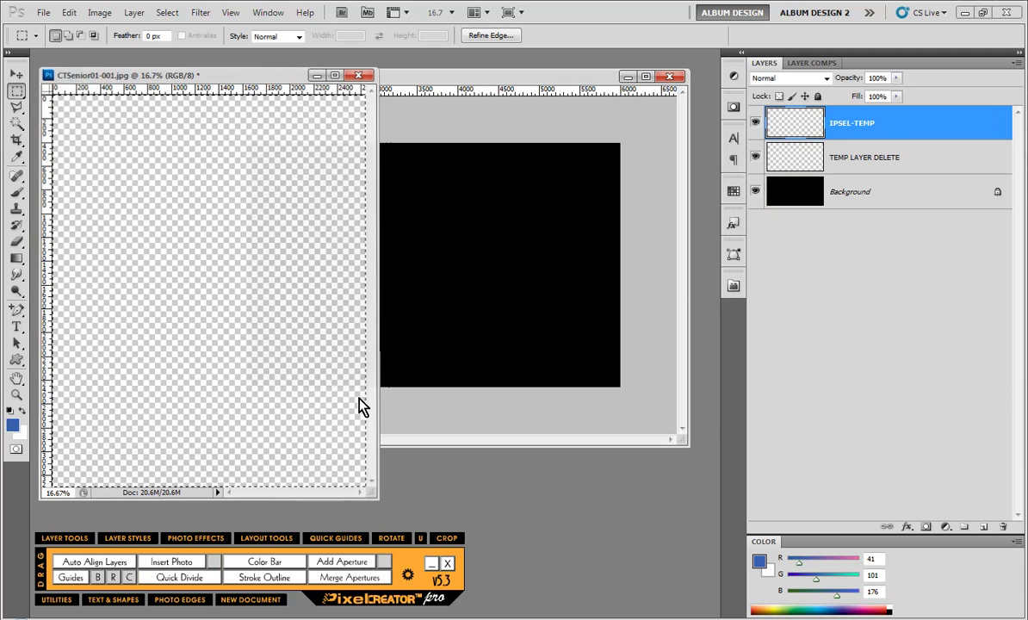
{"action": "right_click", "coordinate": [242, 351]}
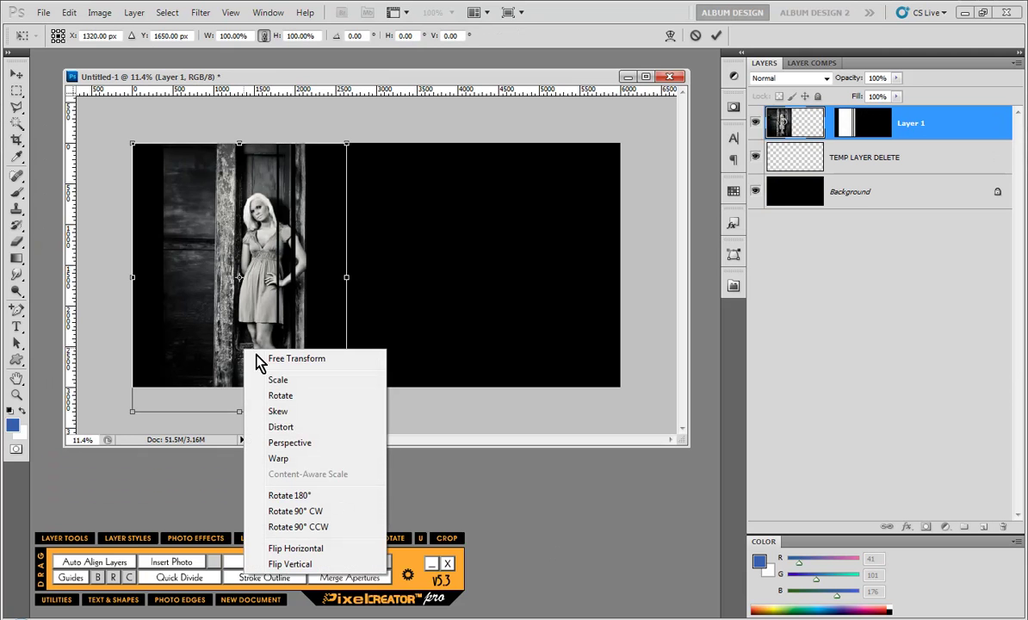
{"action": "left_click", "coordinate": [371, 544]}
{"action": "left_click_drag", "start_coordinate": [231, 370], "coordinate": [224, 362]}
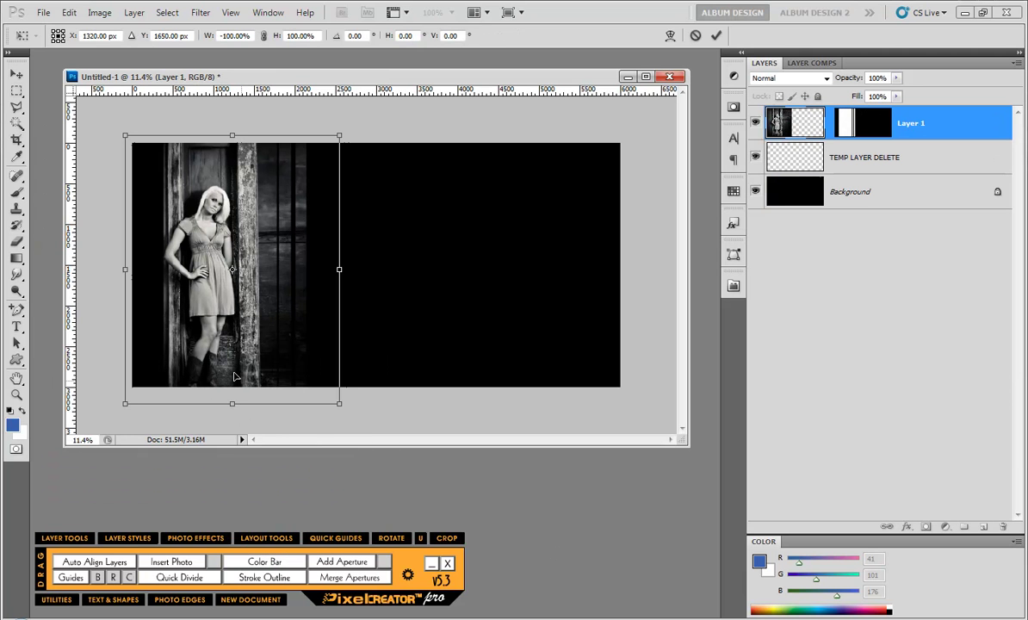
{"action": "key", "text": "Return"}
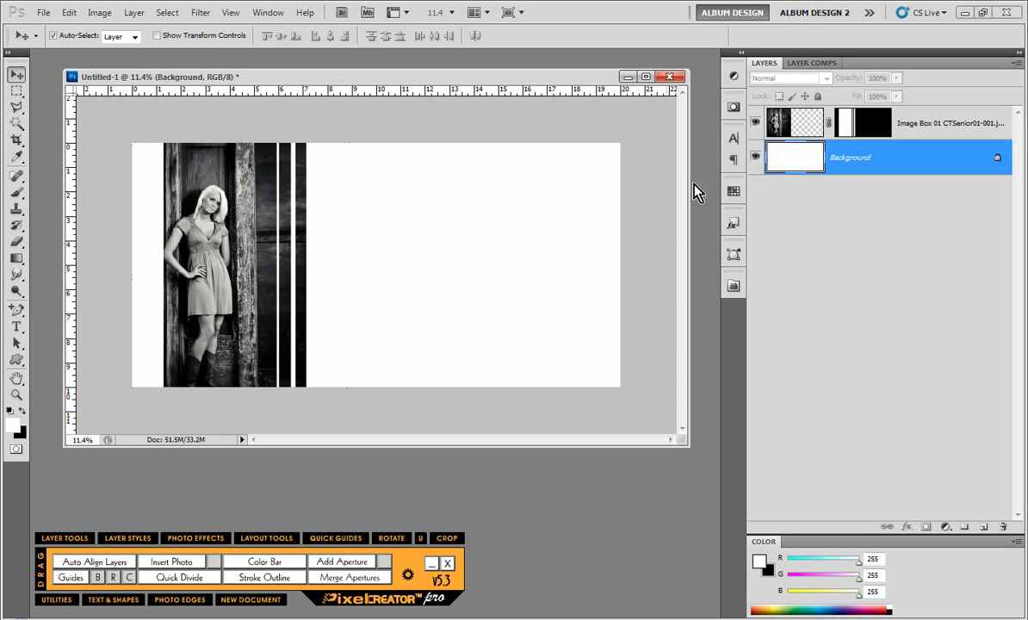
Step: Examine the photo layer's mask on its own, and return to the normal image view
{"action": "left_click", "coordinate": [852, 131]}
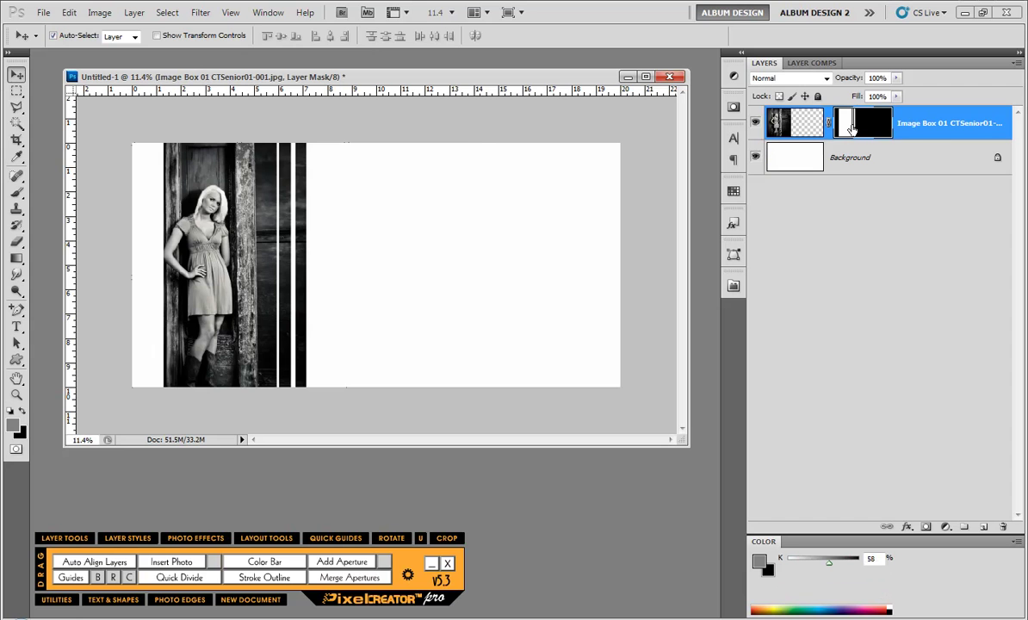
{"action": "left_click", "coordinate": [851, 127], "text": "alt"}
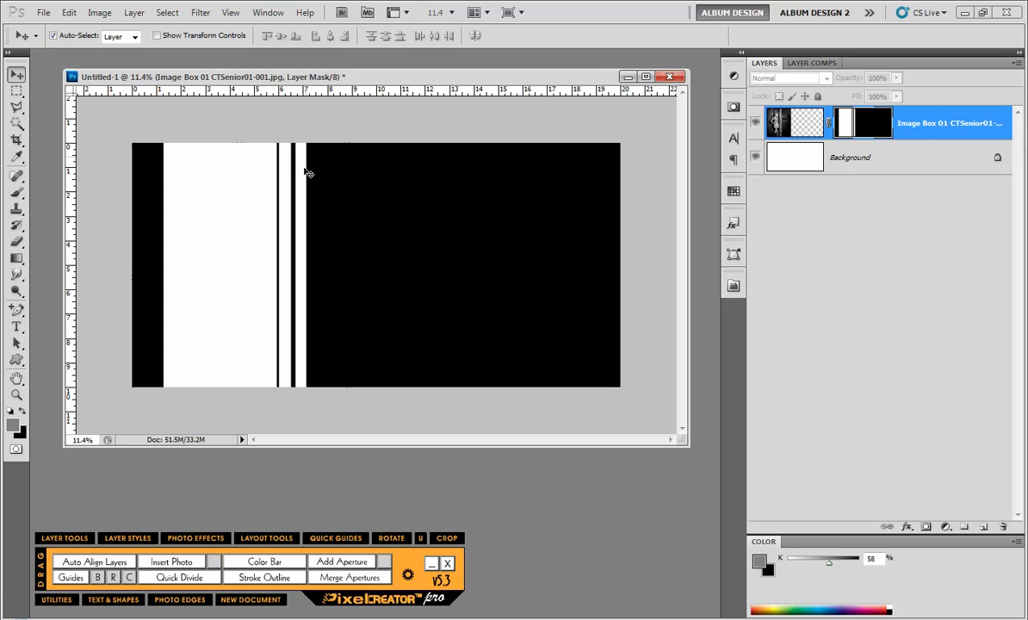
{"action": "left_click", "coordinate": [794, 122]}
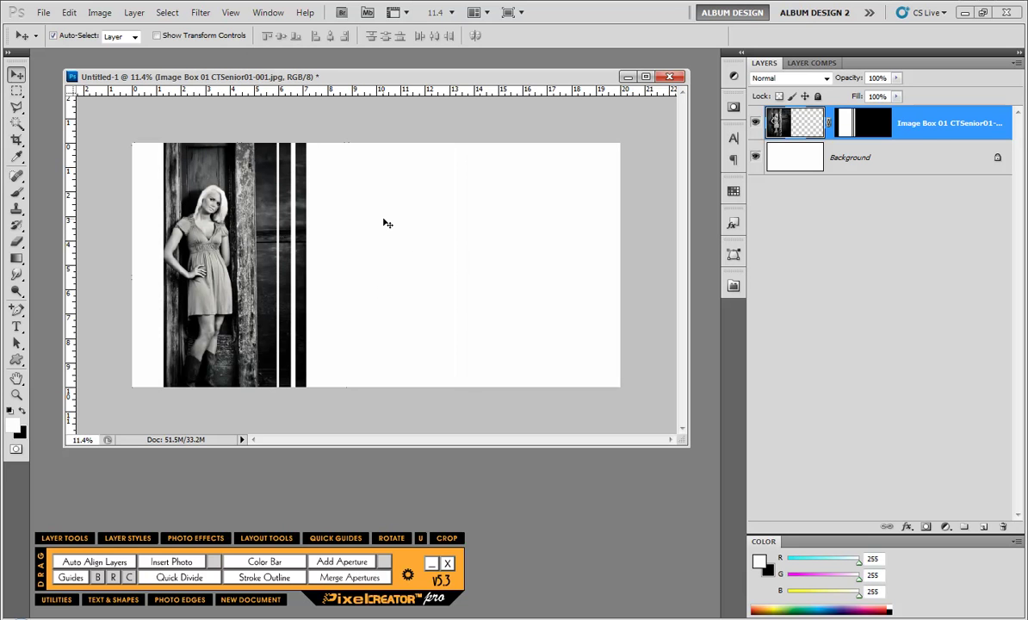
Step: Delete the photo layer made of vertical strips
{"action": "left_click", "coordinate": [388, 224]}
{"action": "left_click_drag", "start_coordinate": [415, 191], "coordinate": [211, 301]}
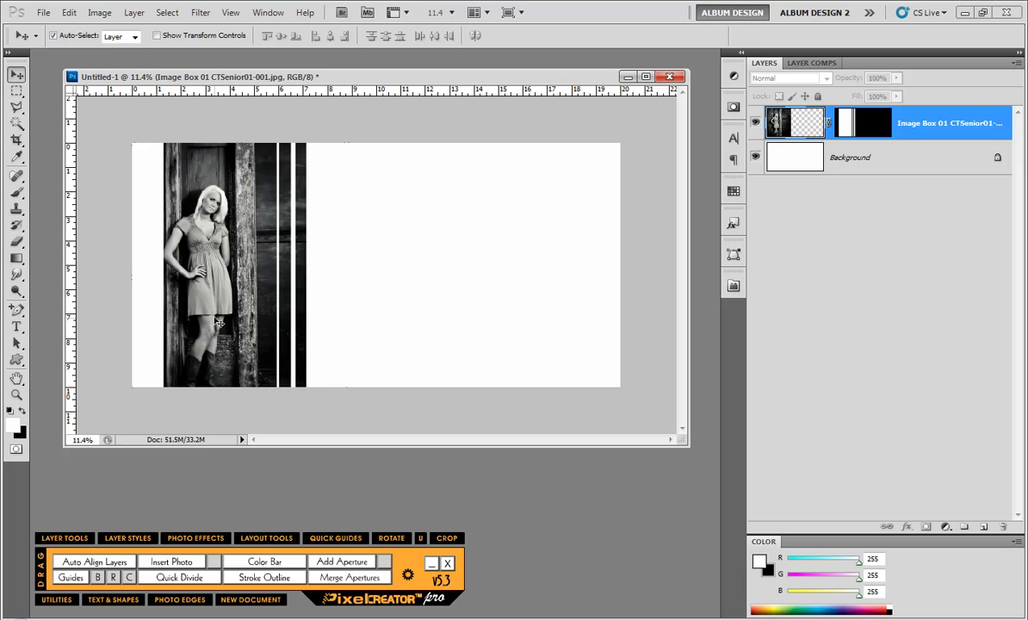
{"action": "key", "text": "Delete"}
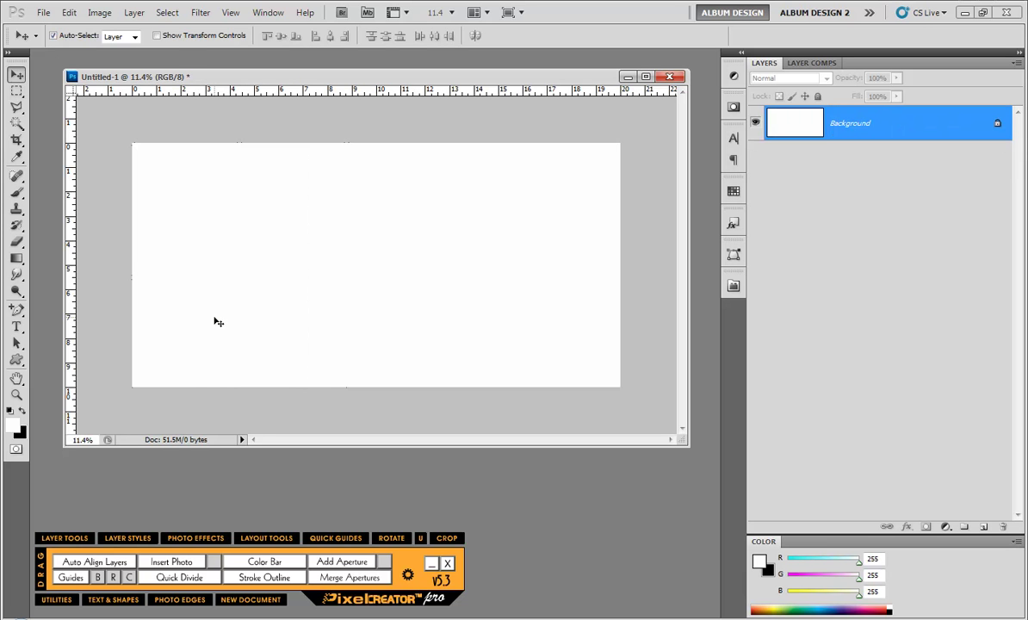
Step: Draw a circular selection on the right half of the canvas and subtract an overlapping circle to form a crescent
{"action": "left_click", "coordinate": [17, 91]}
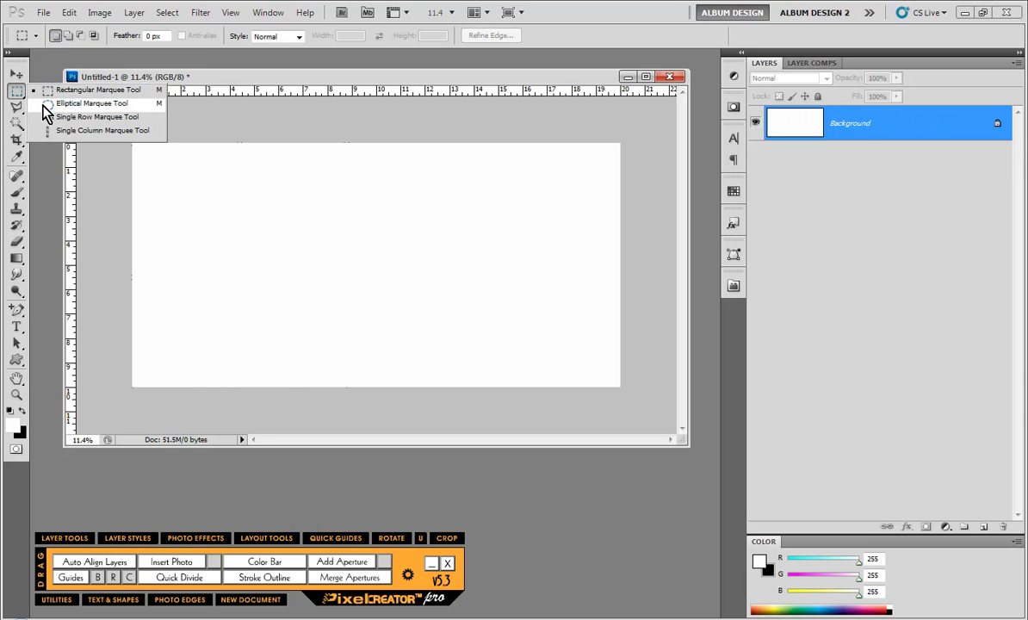
{"action": "left_click", "coordinate": [86, 103]}
{"action": "left_click_drag", "start_coordinate": [361, 178], "coordinate": [532, 372]}
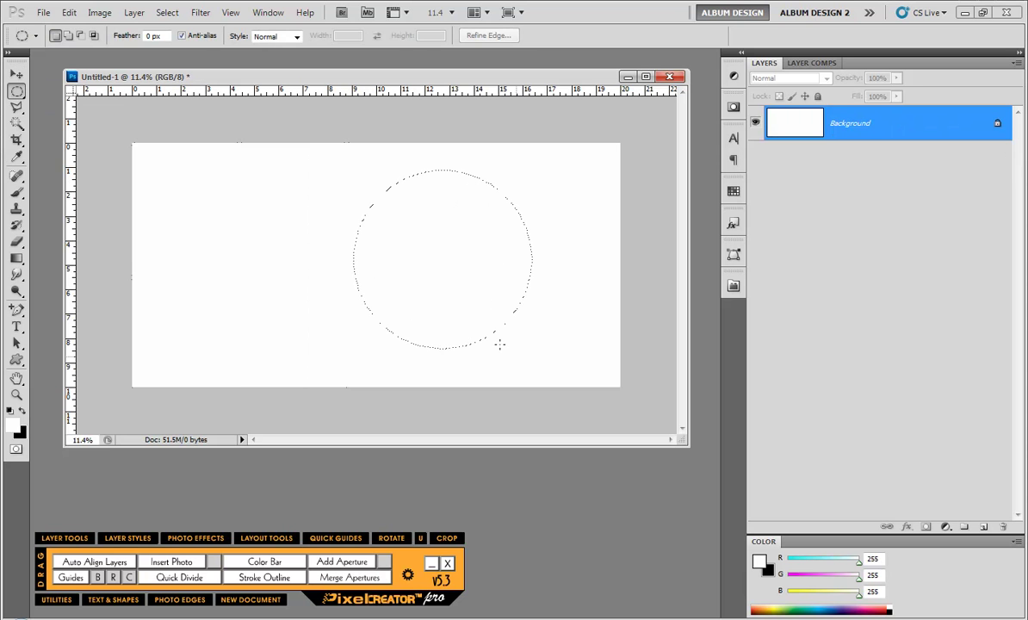
{"action": "key", "text": "alt"}
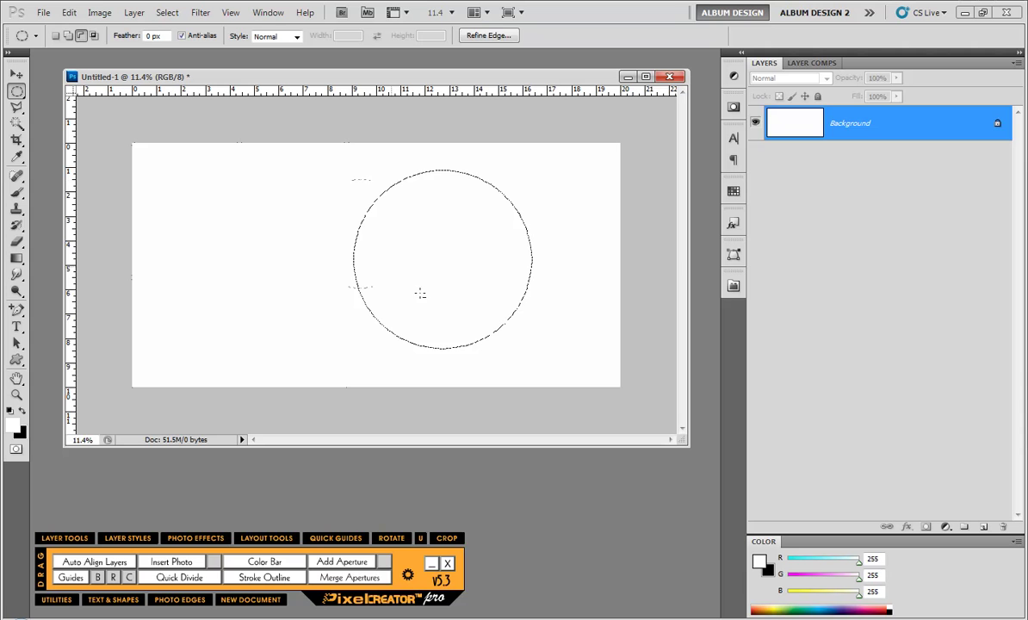
{"action": "left_click_drag", "start_coordinate": [420, 294], "coordinate": [448, 312]}
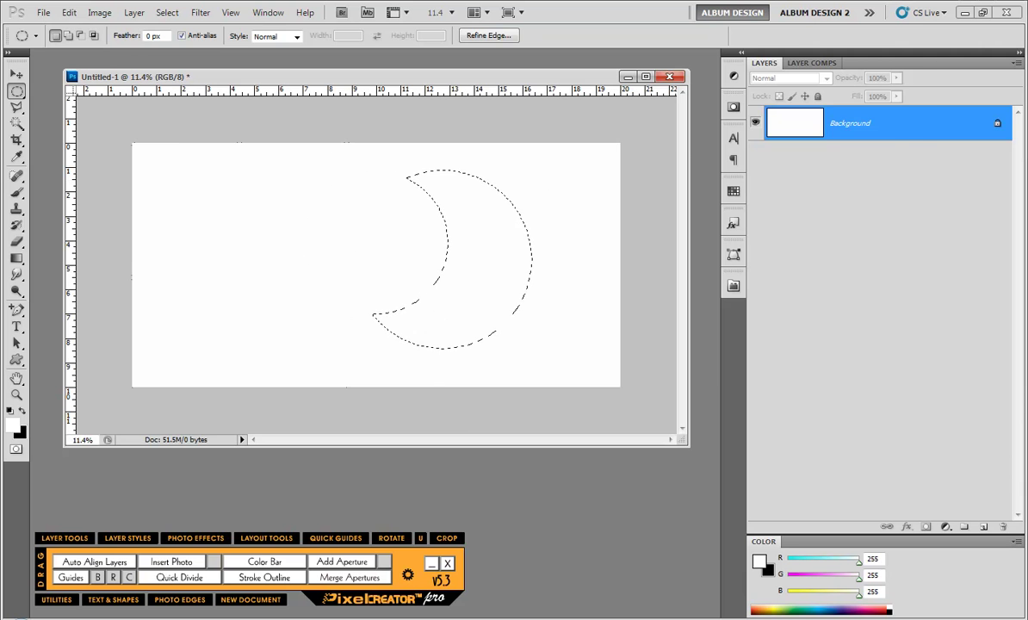
Step: Insert PhotoPerks SBT - 050.jpg from the Solid Backgrounds folder into the crescent selection, and delete the crescent layer
{"action": "key", "text": "alt+Tab"}
{"action": "left_click", "coordinate": [235, 347]}
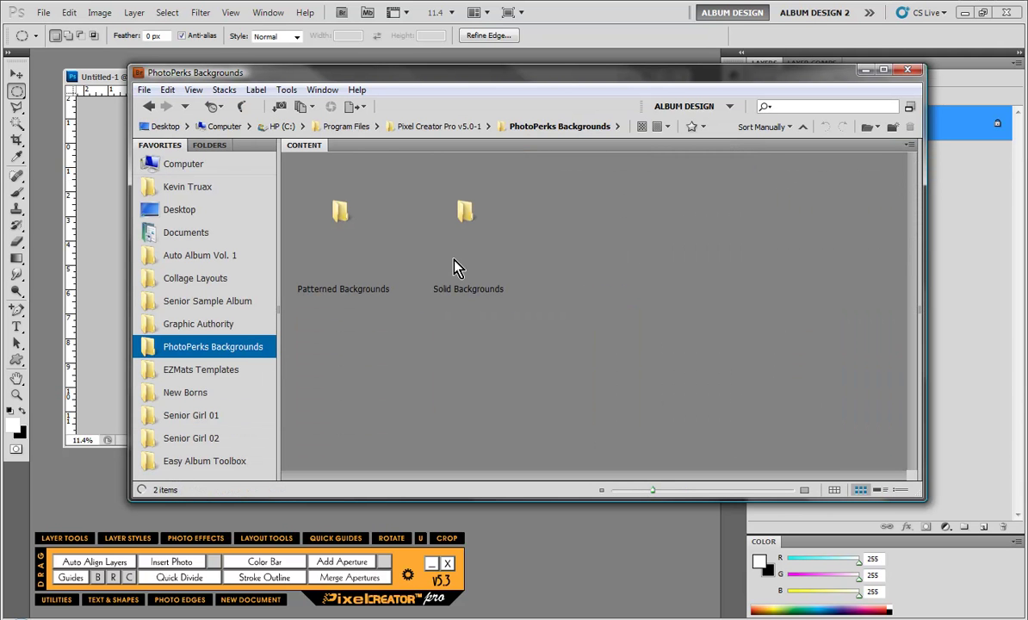
{"action": "double_click", "coordinate": [457, 237]}
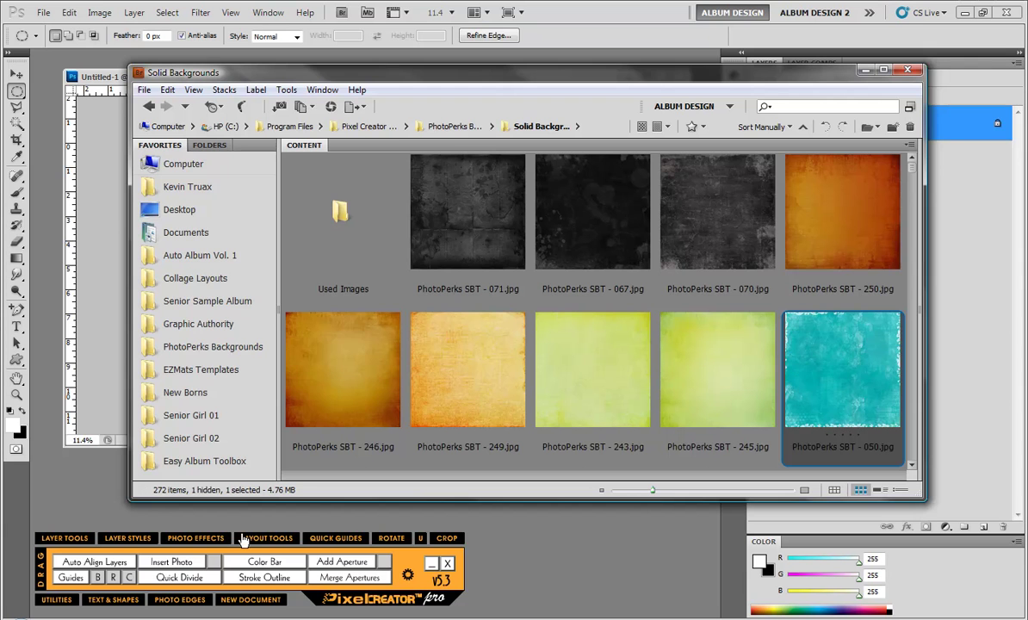
{"action": "left_click", "coordinate": [537, 549]}
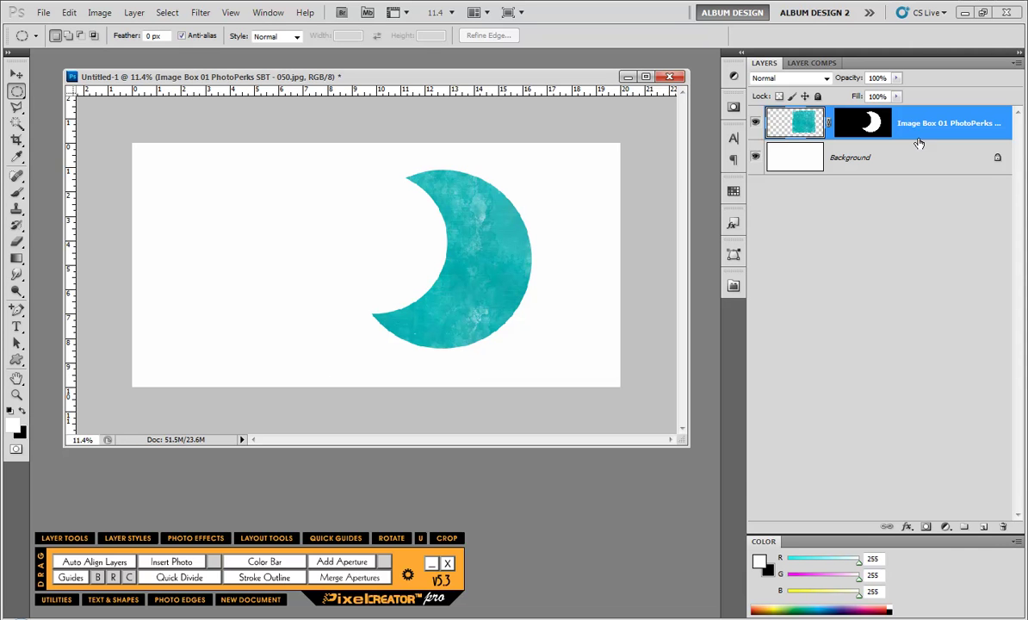
{"action": "left_click_drag", "start_coordinate": [858, 135], "coordinate": [1004, 526]}
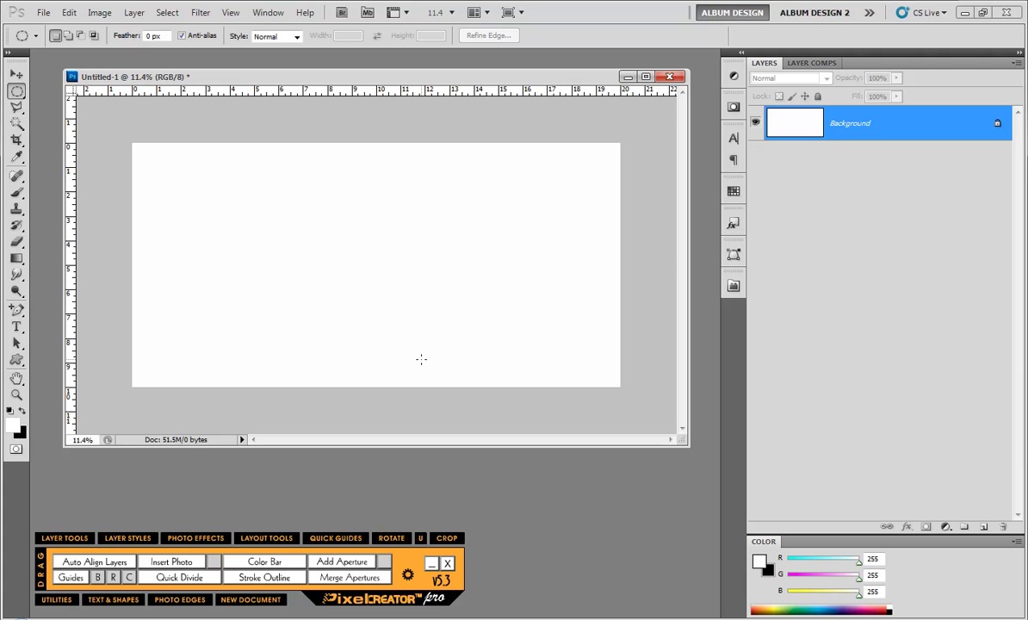
Step: Enter "college" on the left half of the canvas with the Horizontal Type Mask tool, choosing the Athletic font
{"action": "left_click", "coordinate": [16, 328]}
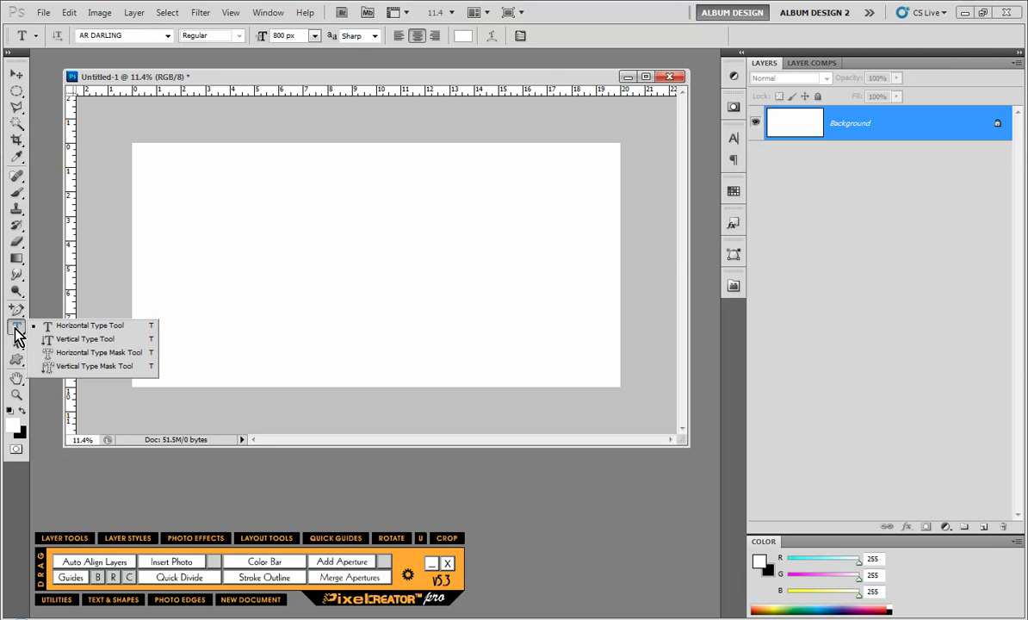
{"action": "left_click", "coordinate": [77, 352]}
{"action": "left_click", "coordinate": [168, 35]}
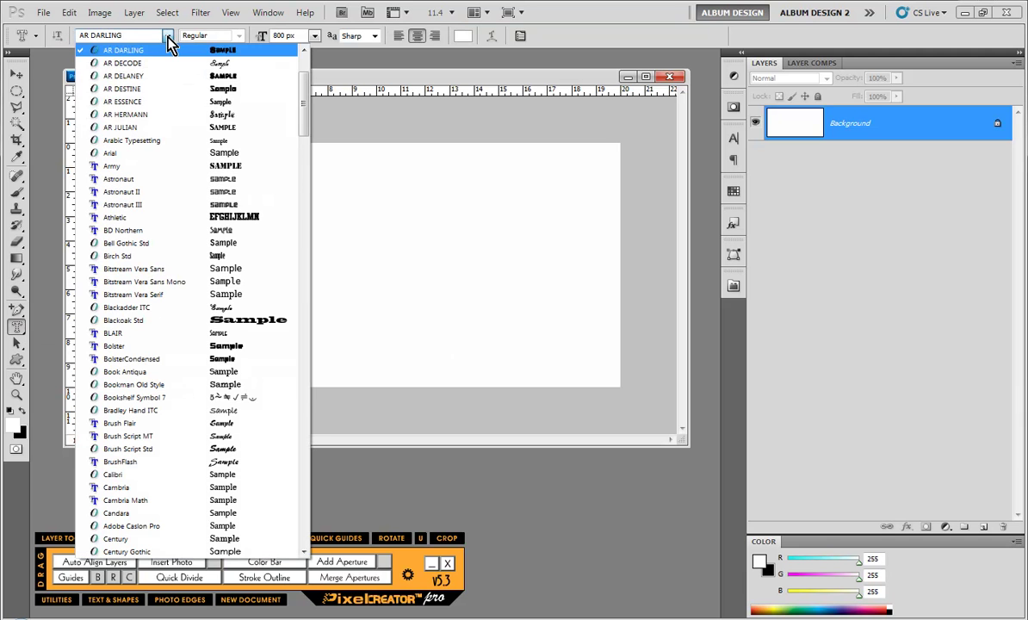
{"action": "left_click", "coordinate": [103, 191]}
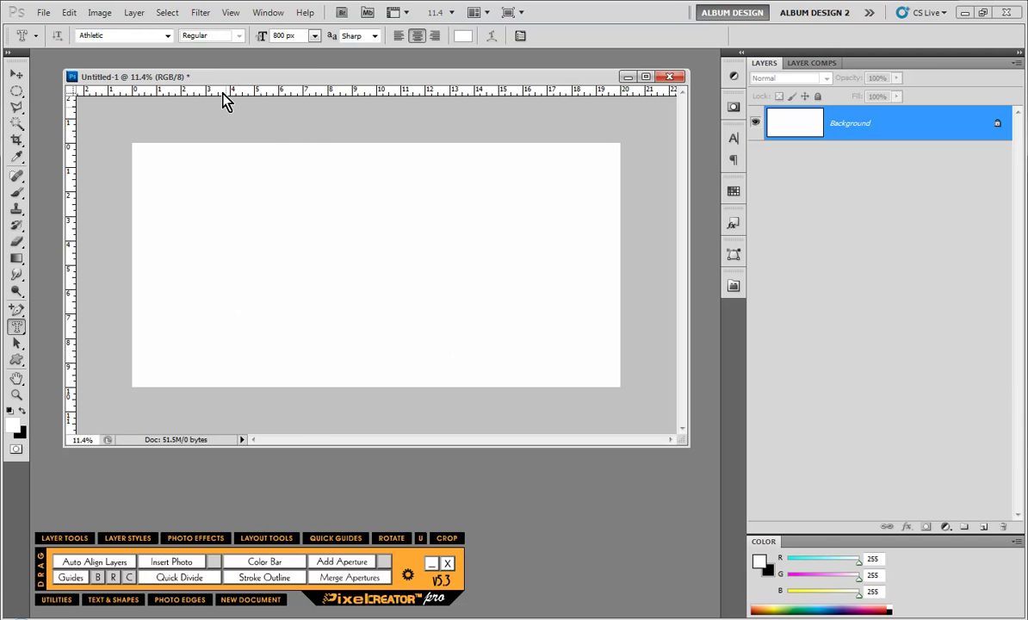
{"action": "left_click", "coordinate": [226, 265]}
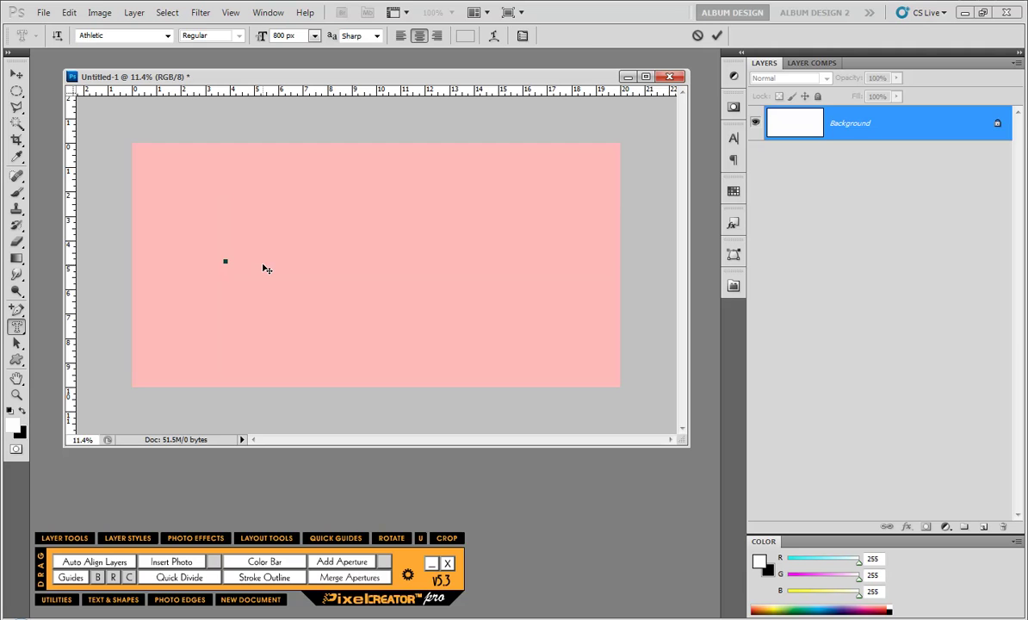
{"action": "type", "text": "colleg"}
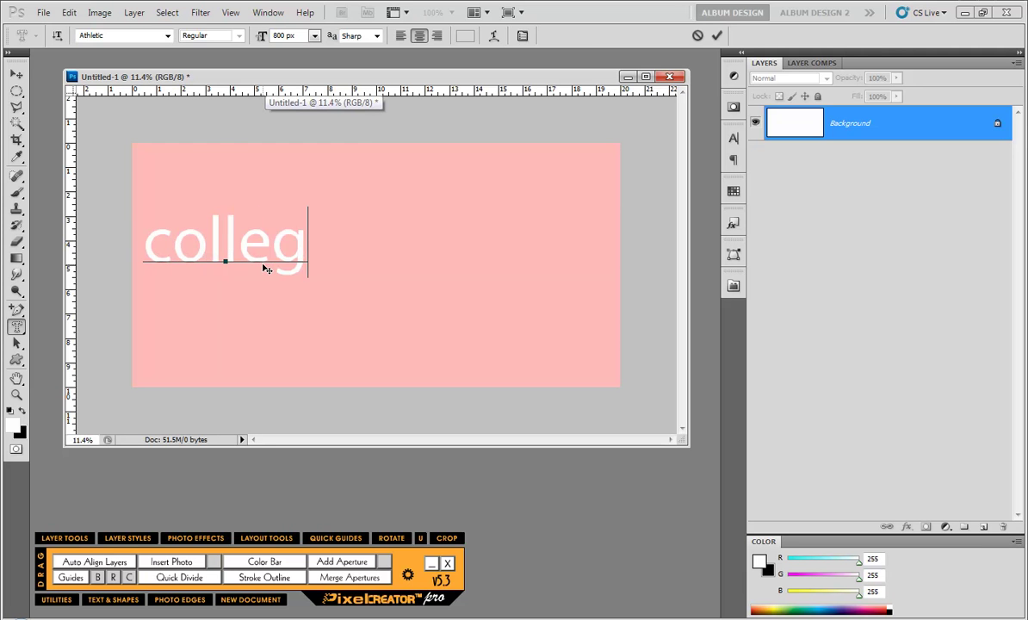
{"action": "type", "text": "e"}
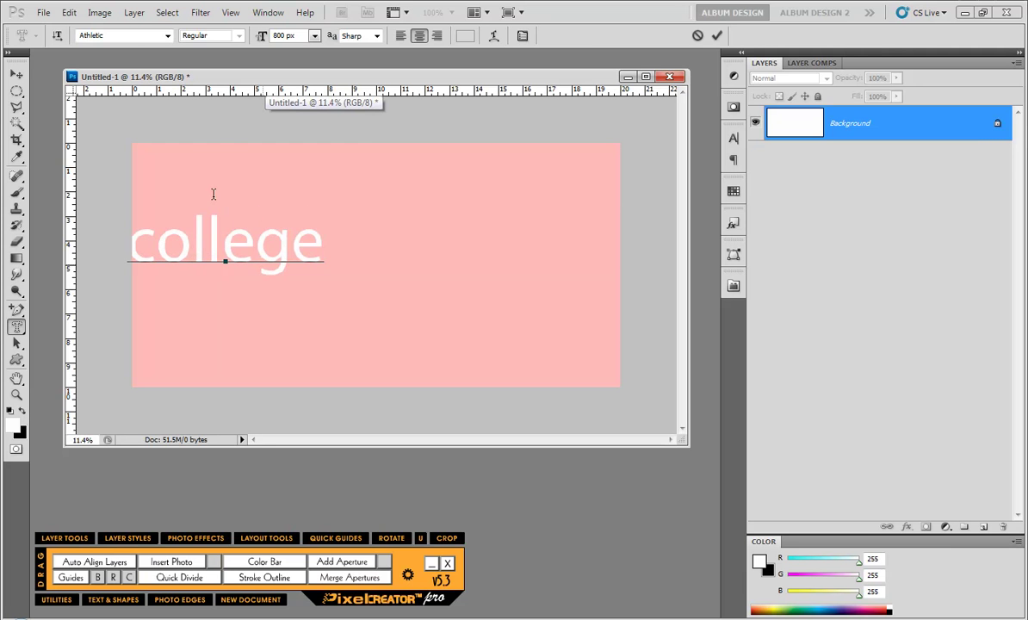
Step: Move the "college" text selection to the middle of the canvas and insert PhotoPerks SBT - 050.jpg into it
{"action": "left_click", "coordinate": [16, 75]}
{"action": "left_click_drag", "start_coordinate": [279, 289], "coordinate": [401, 319]}
{"action": "key", "text": "ctrl+z"}
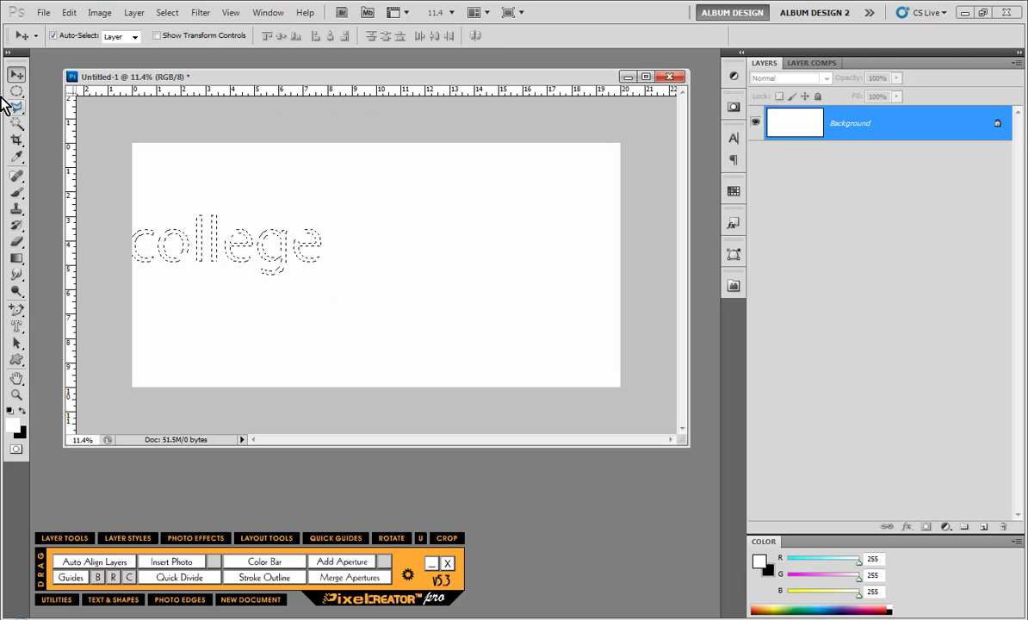
{"action": "left_click", "coordinate": [16, 91]}
{"action": "left_click_drag", "start_coordinate": [219, 260], "coordinate": [351, 267]}
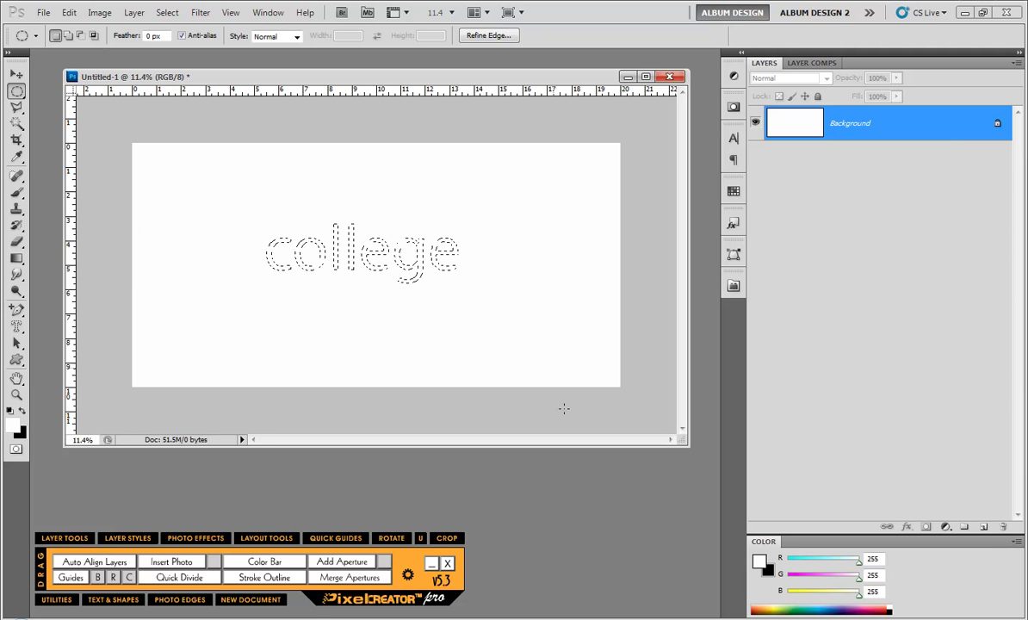
{"action": "left_click", "coordinate": [190, 565]}
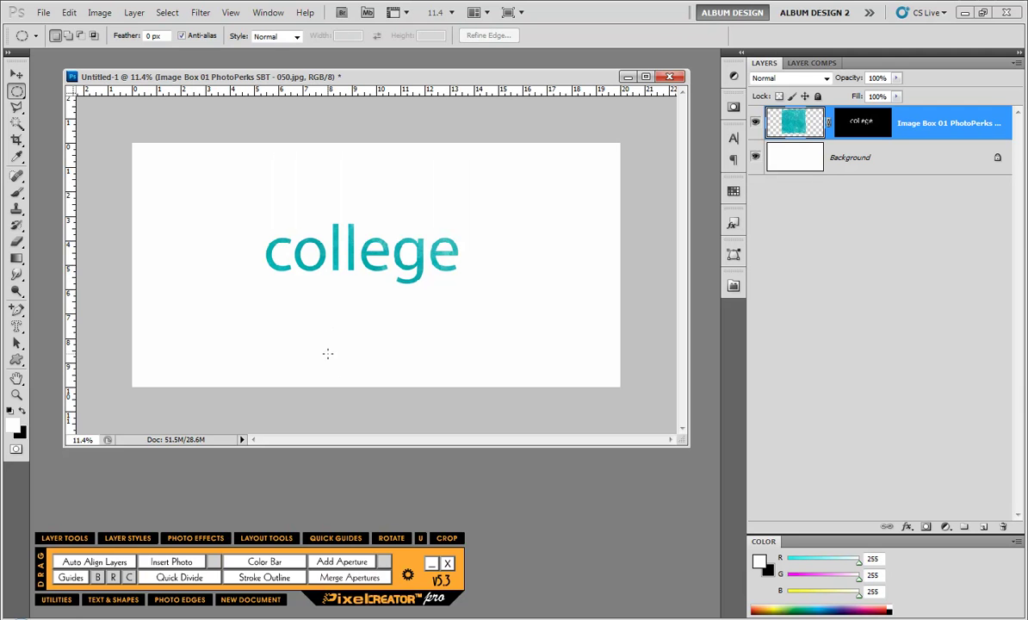
Step: Delete the teal "college" image layer
{"action": "left_click", "coordinate": [16, 75]}
{"action": "mouse_move", "coordinate": [241, 202]}
{"action": "left_mouse_down"}
{"action": "mouse_move", "coordinate": [246, 214]}
{"action": "mouse_move", "coordinate": [537, 313]}
{"action": "left_mouse_up"}
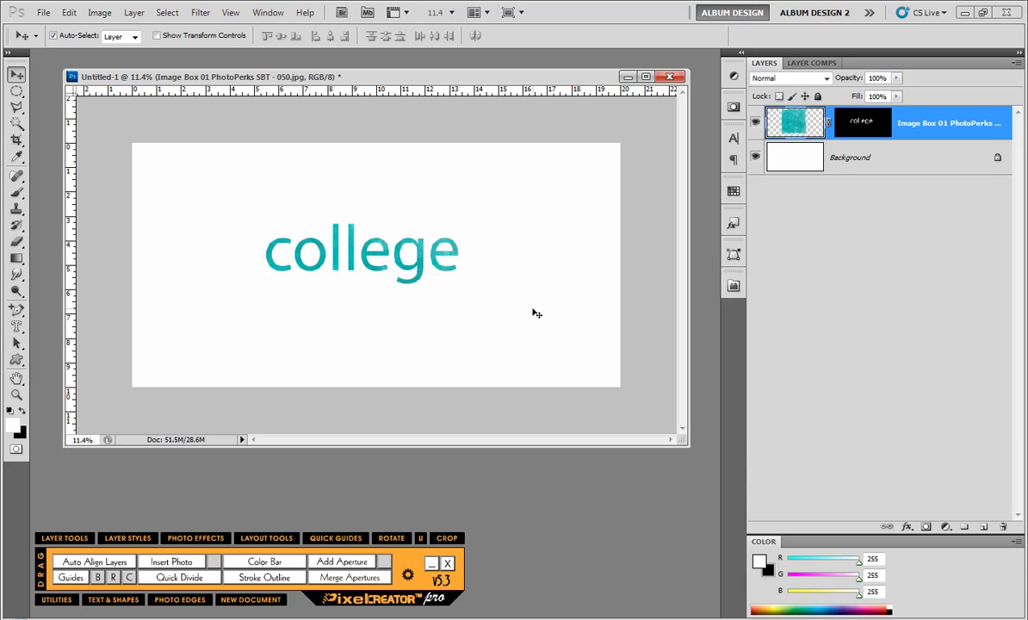
{"action": "key", "text": "Delete"}
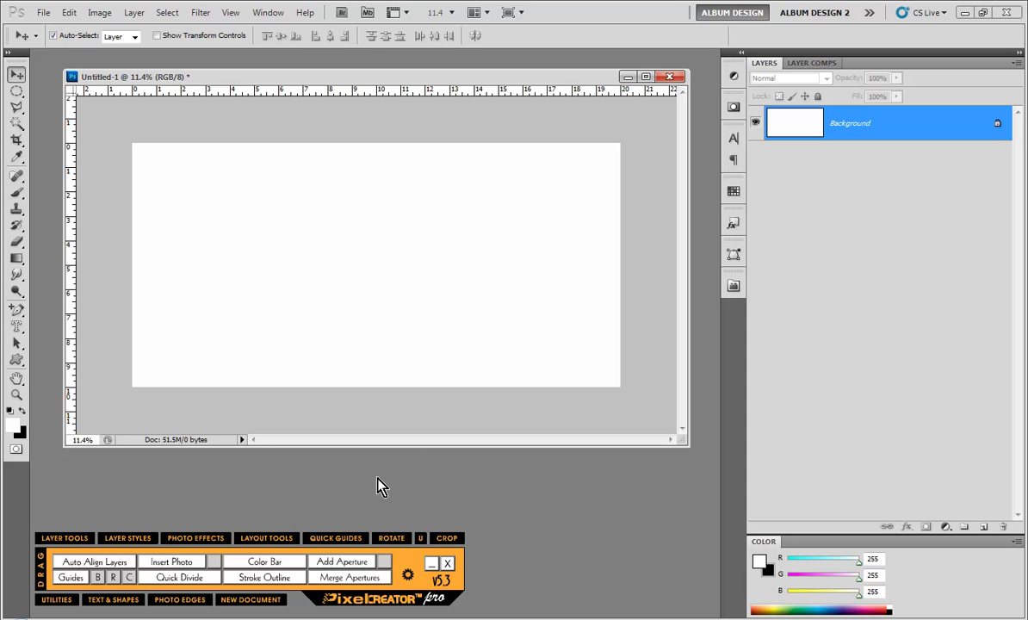
Step: Draw a tall rectangular selection on the canvas's left half and turn it into a black aperture with Add Aperture
{"action": "left_click", "coordinate": [17, 93]}
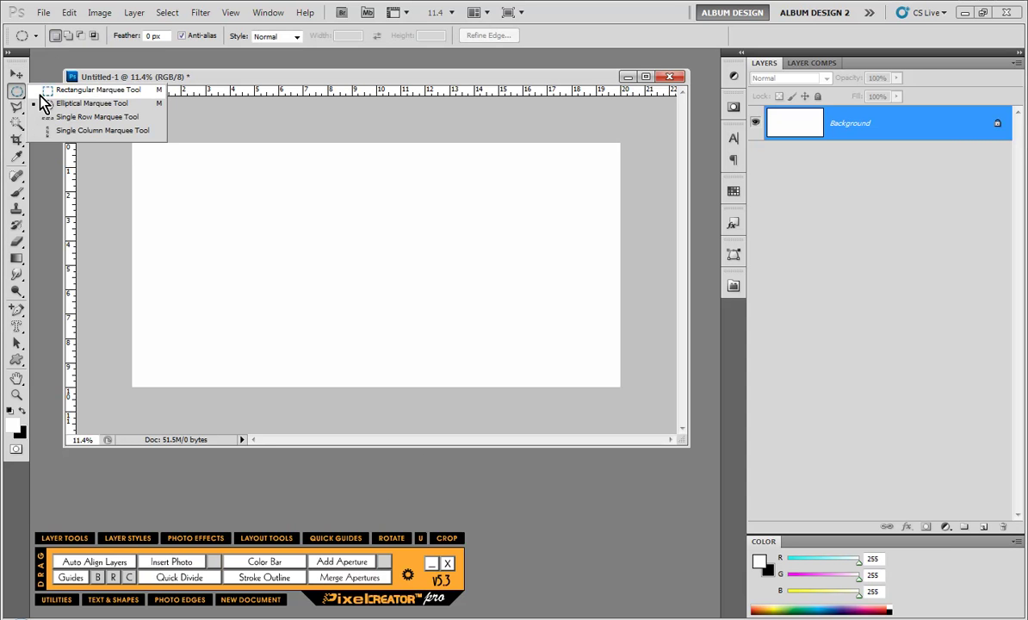
{"action": "left_click", "coordinate": [41, 93]}
{"action": "left_click_drag", "start_coordinate": [198, 186], "coordinate": [295, 349]}
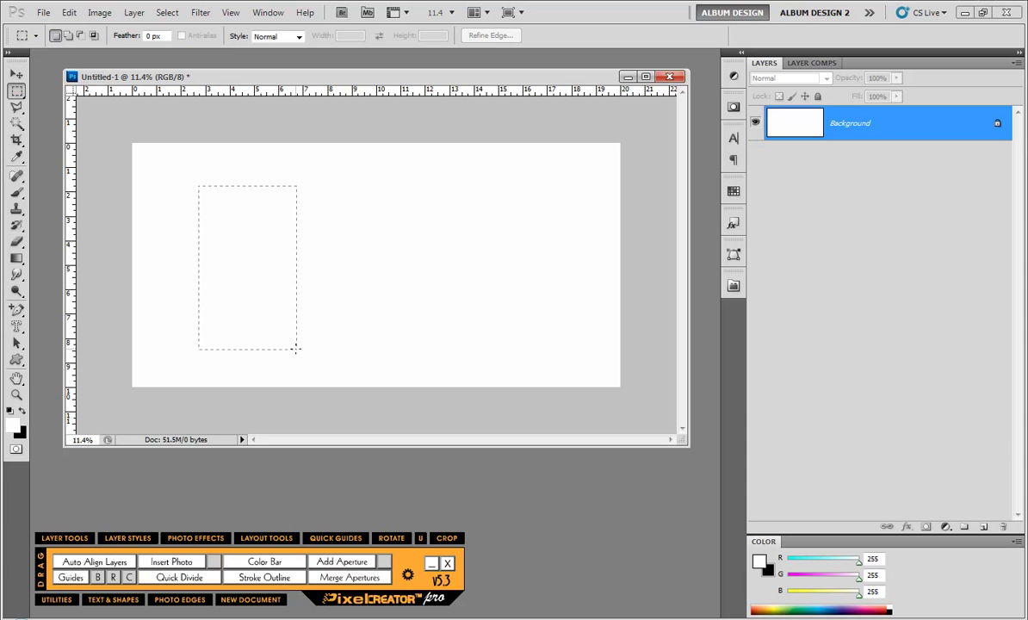
{"action": "left_click", "coordinate": [22, 411]}
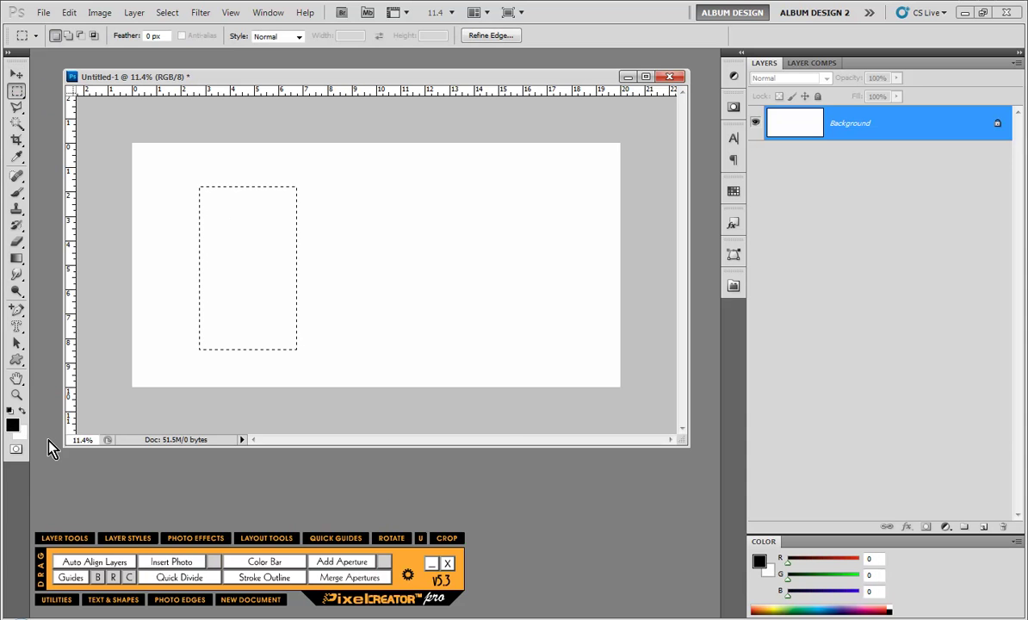
{"action": "left_click", "coordinate": [342, 561]}
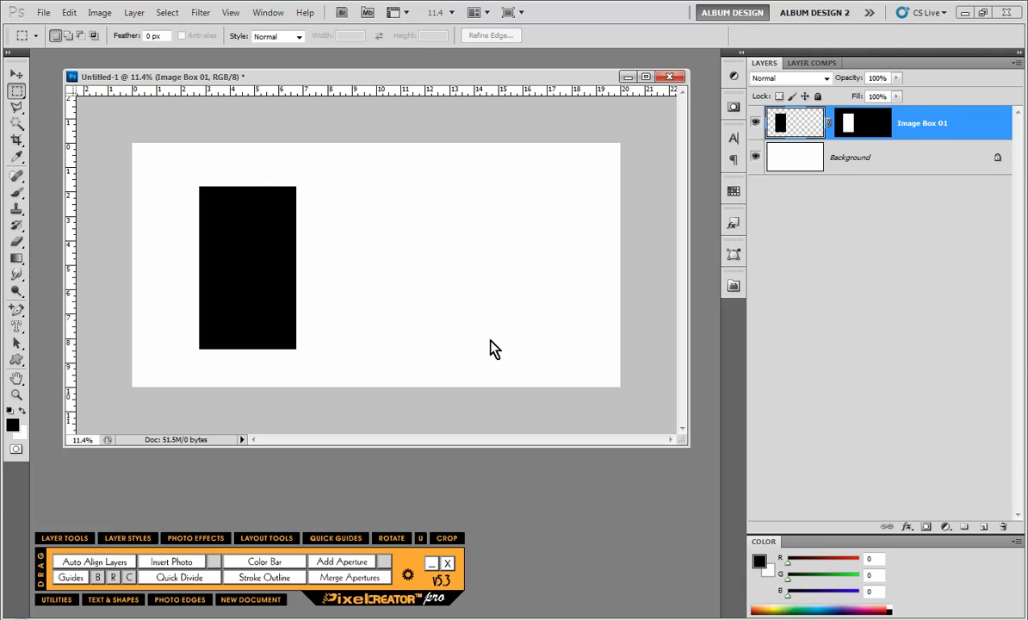
Step: Add a nearly square black aperture mid-canvas with Add Aperture, and draw a black rounded rectangle with a 1.5 in radius on the canvas's right side
{"action": "left_click_drag", "start_coordinate": [355, 210], "coordinate": [460, 325]}
{"action": "left_click", "coordinate": [332, 562]}
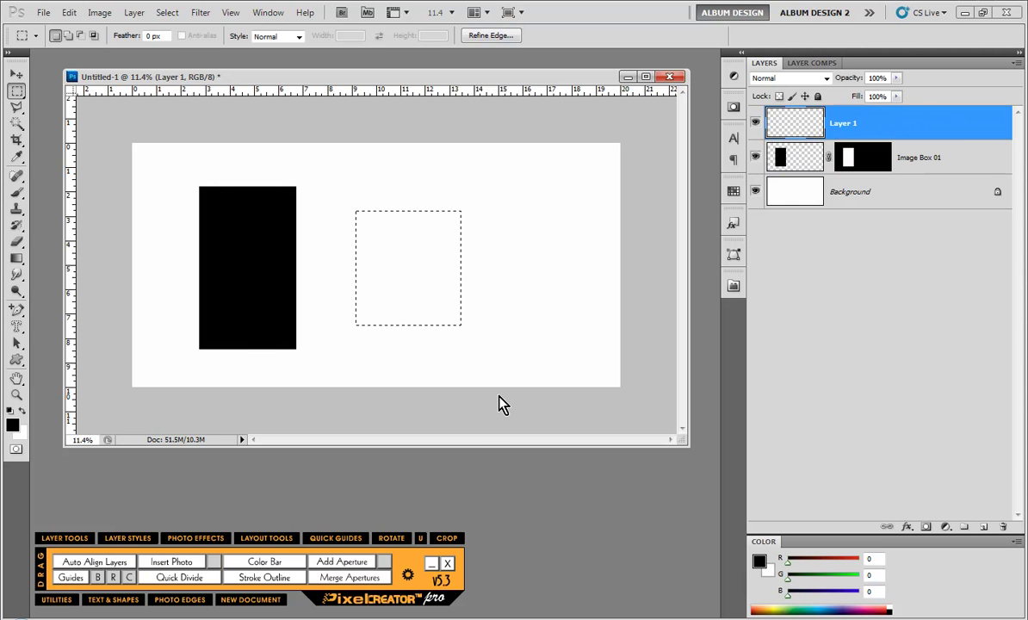
{"action": "left_click_drag", "start_coordinate": [17, 360], "coordinate": [76, 376]}
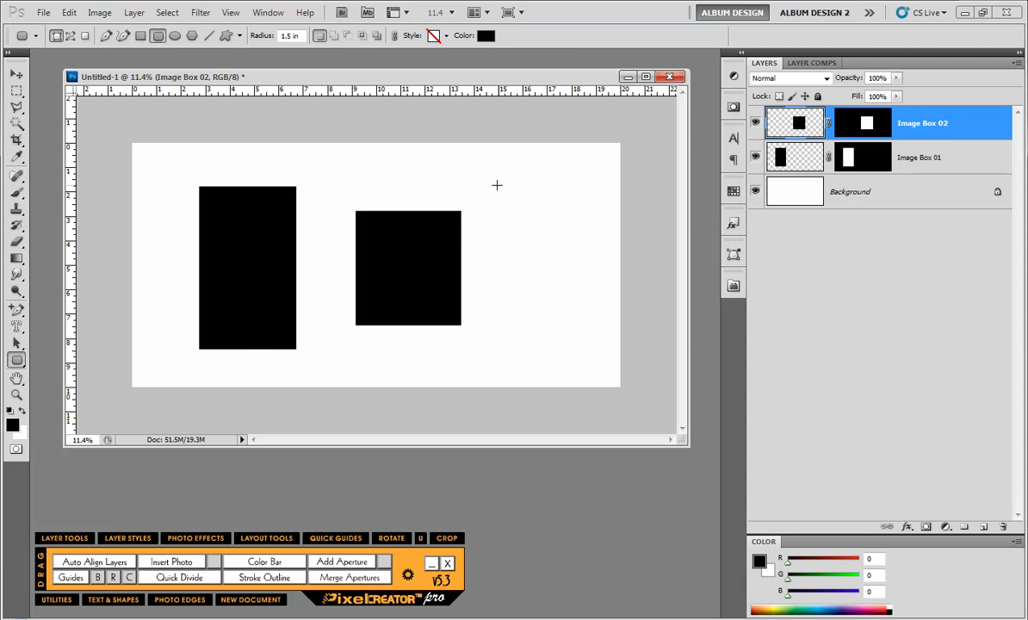
{"action": "left_click_drag", "start_coordinate": [486, 186], "coordinate": [594, 324]}
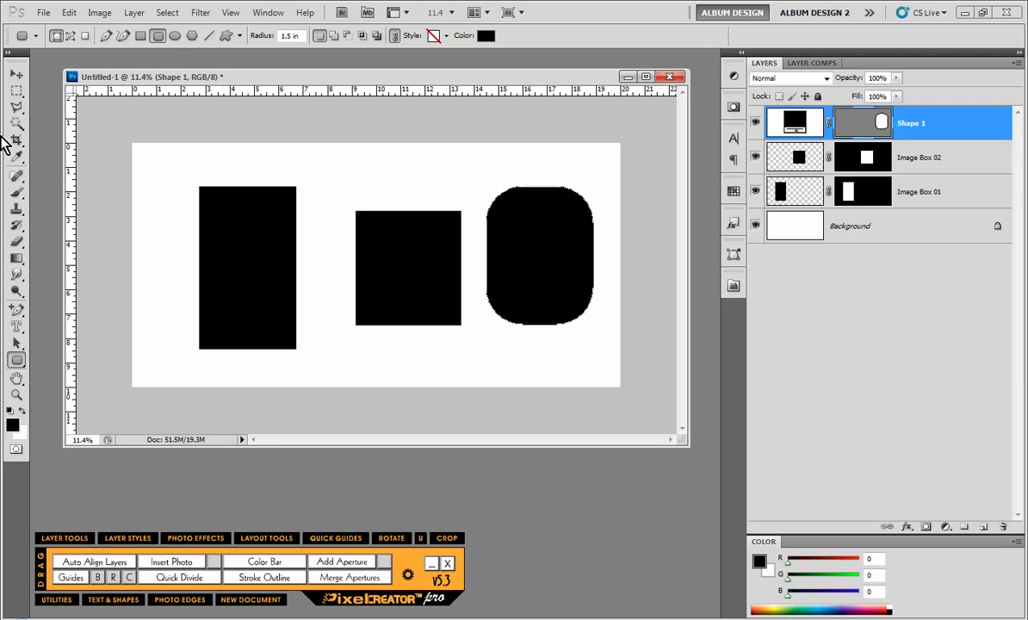
Step: Move the square middle aperture slightly left, remove the layer mask from Image Box 02 and deselect all layers
{"action": "left_click", "coordinate": [16, 74]}
{"action": "left_click", "coordinate": [373, 255]}
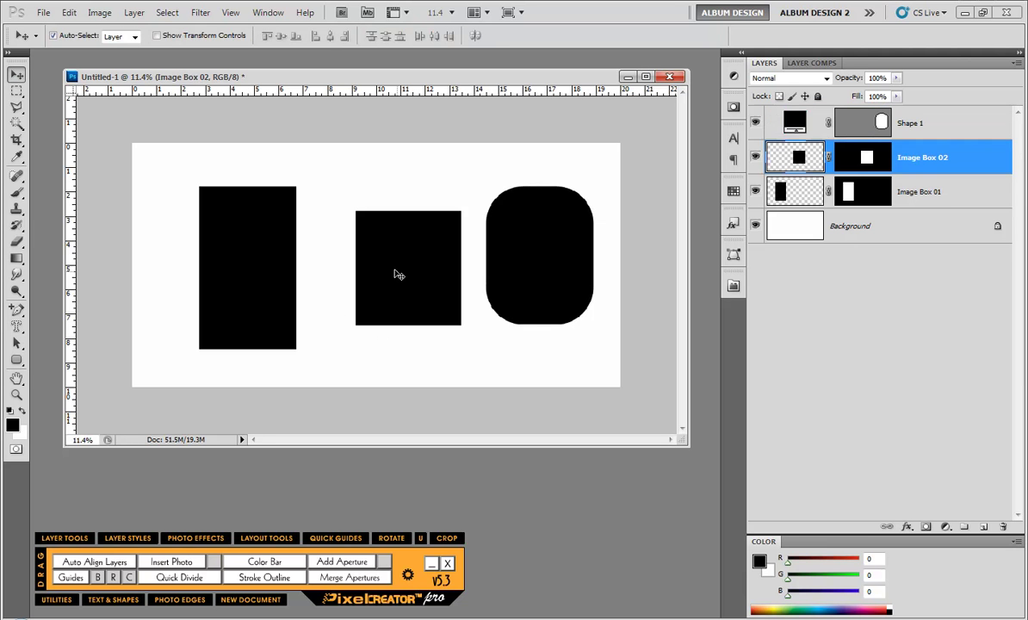
{"action": "left_click_drag", "start_coordinate": [436, 280], "coordinate": [420, 281]}
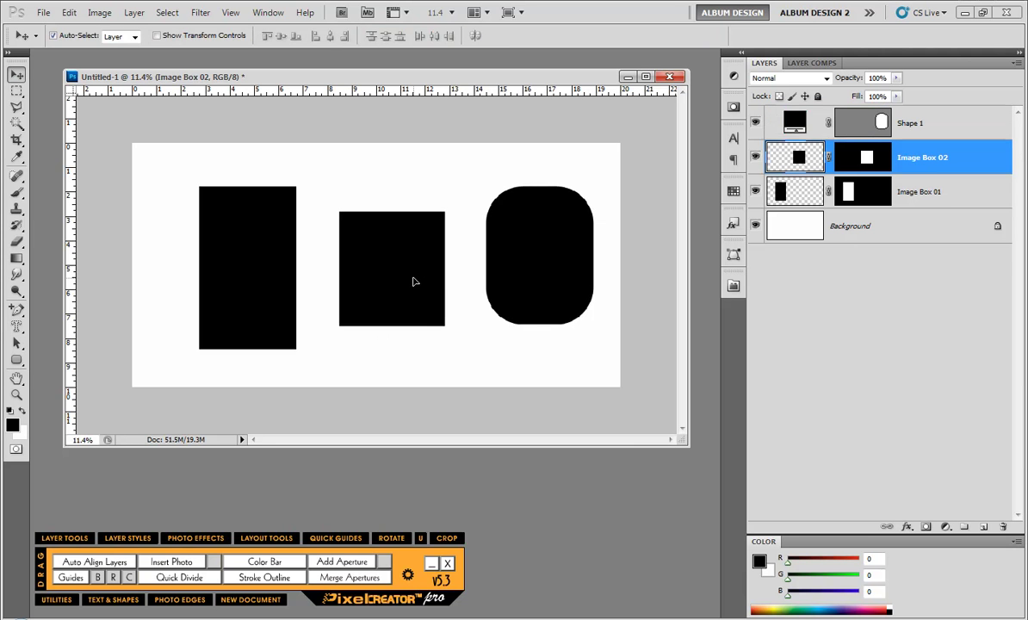
{"action": "left_click_drag", "start_coordinate": [808, 160], "coordinate": [1003, 526]}
{"action": "left_click", "coordinate": [556, 243]}
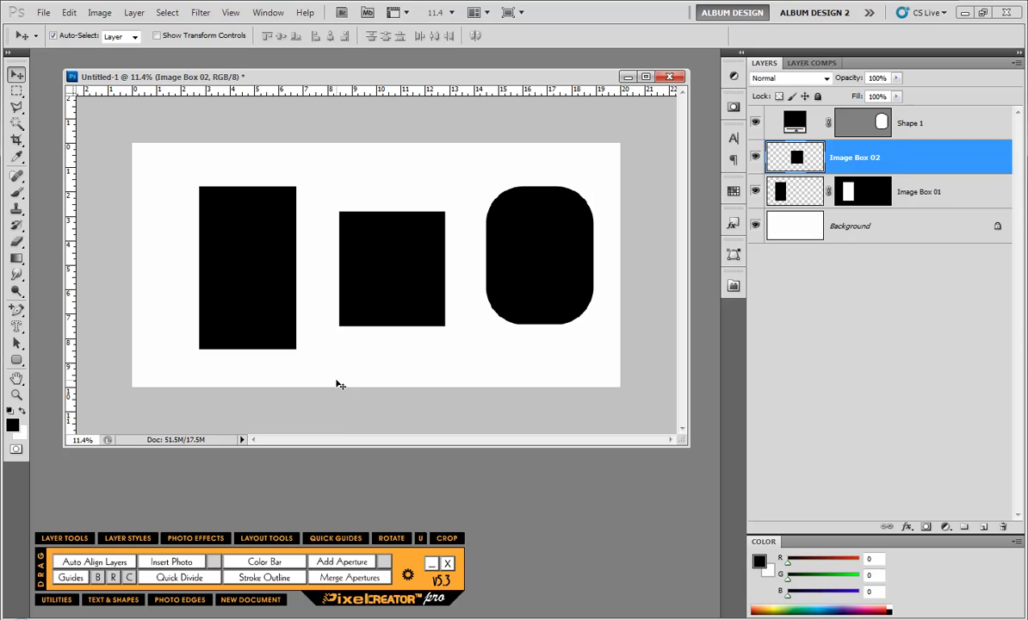
{"action": "left_click", "coordinate": [351, 415]}
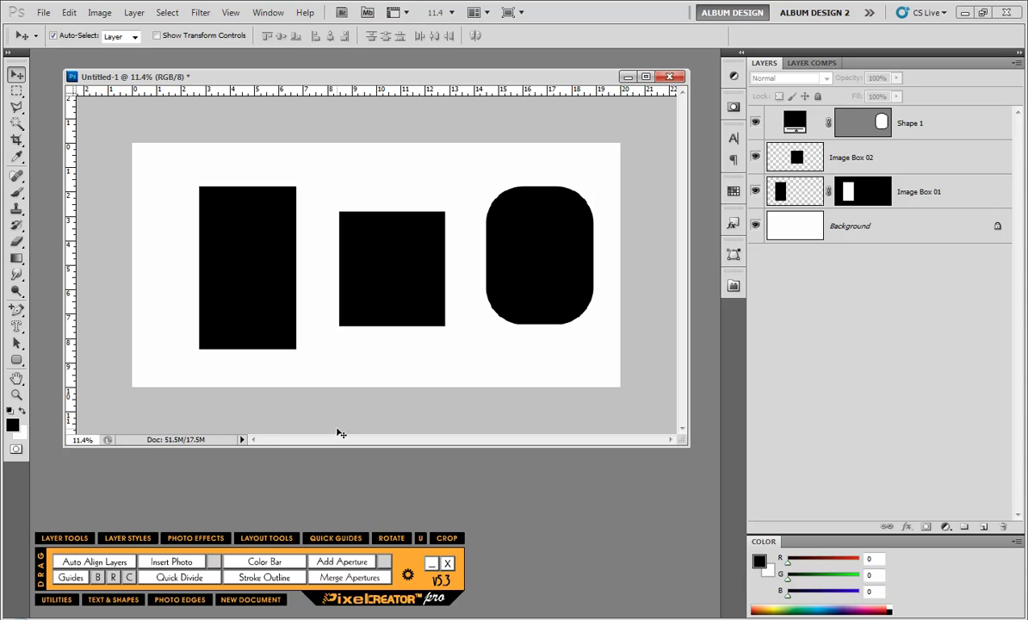
Step: Move the tall aperture up and left, and insert CTSenior01-001.jpg from the Senior Girl 01 folder into it
{"action": "left_click", "coordinate": [253, 281]}
{"action": "left_click_drag", "start_coordinate": [253, 281], "coordinate": [212, 307]}
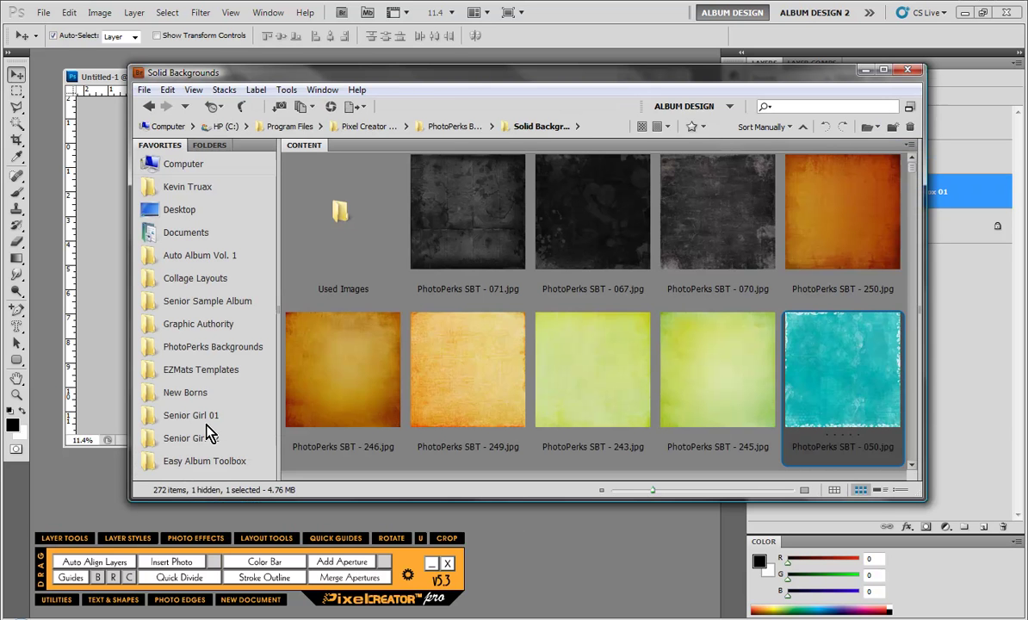
{"action": "left_click", "coordinate": [182, 411]}
{"action": "left_click", "coordinate": [457, 219]}
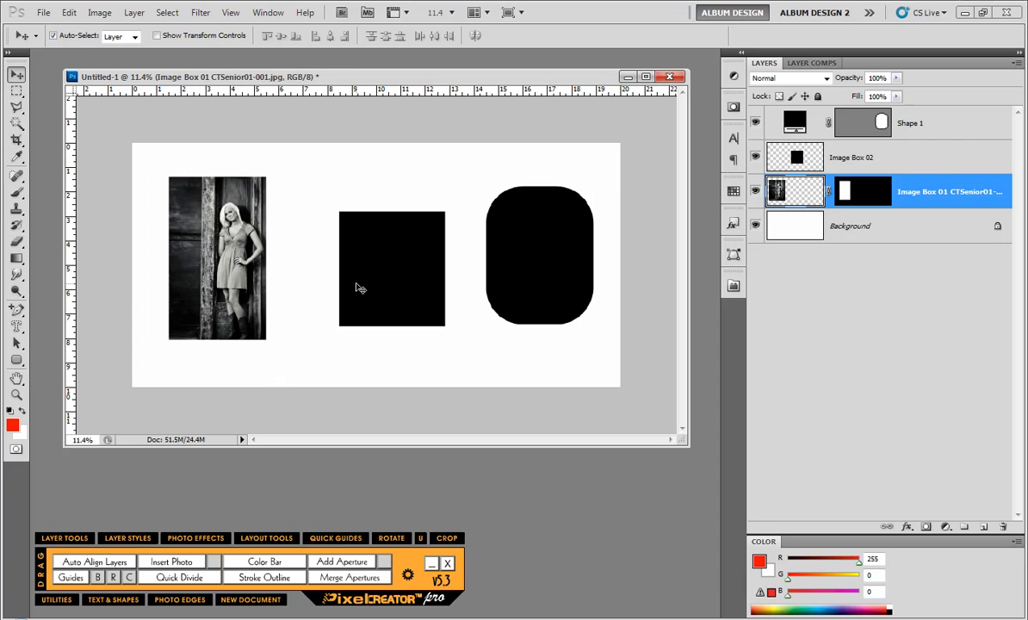
Step: Move the square aperture further left and insert CTSenior01-008.jpg into it
{"action": "left_click_drag", "start_coordinate": [400, 280], "coordinate": [376, 276]}
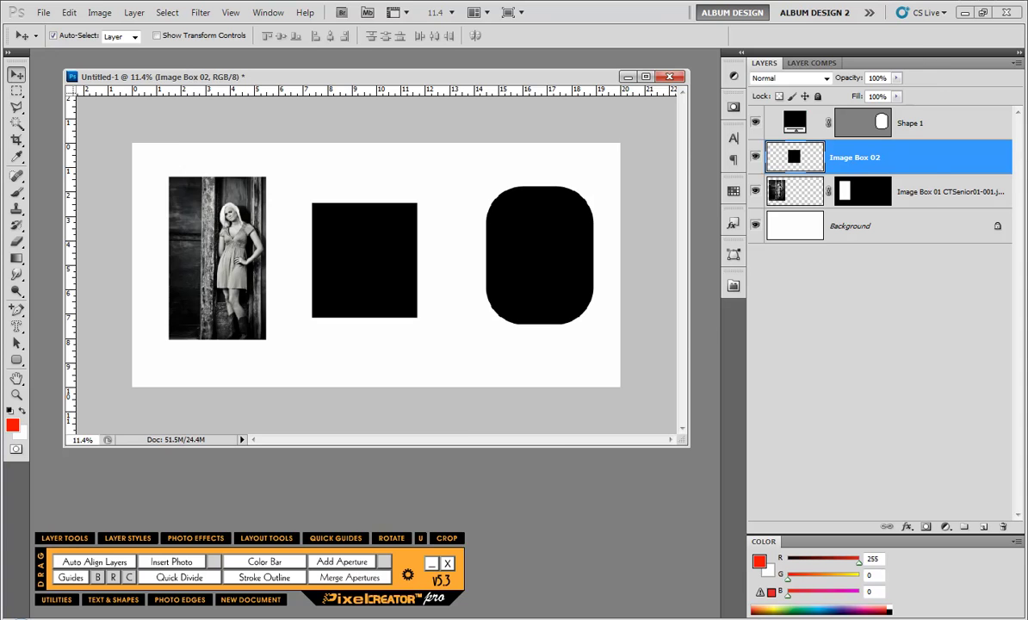
{"action": "key", "text": "ctrl+alt+o"}
{"action": "left_click", "coordinate": [672, 388]}
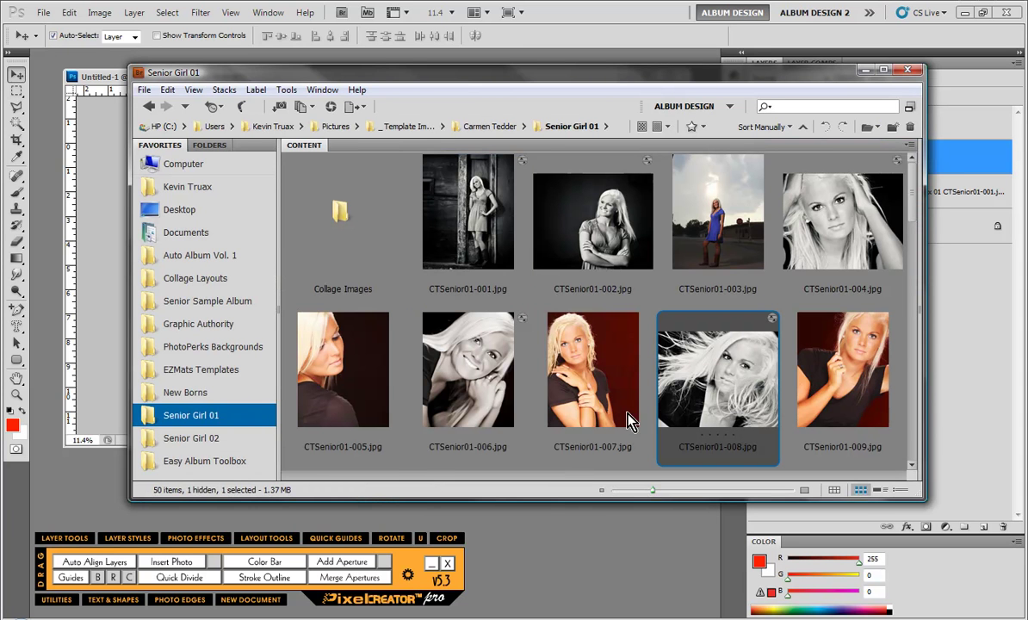
{"action": "left_click", "coordinate": [172, 562]}
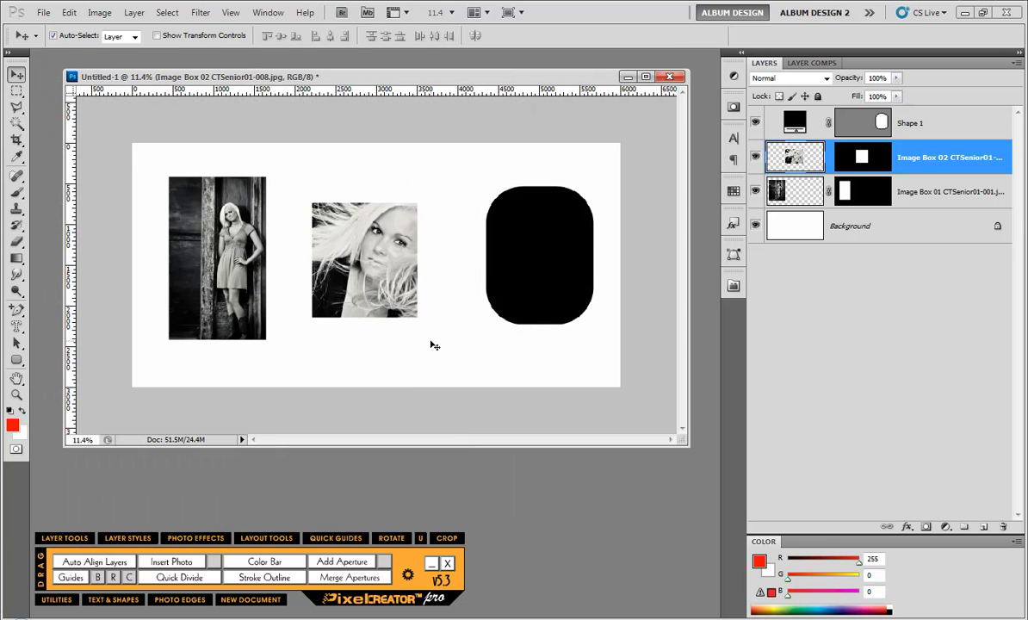
Step: Reposition the CTSenior01-008.jpg photo up and left within the square aperture and apply the placement
{"action": "left_click_drag", "start_coordinate": [410, 308], "coordinate": [393, 298]}
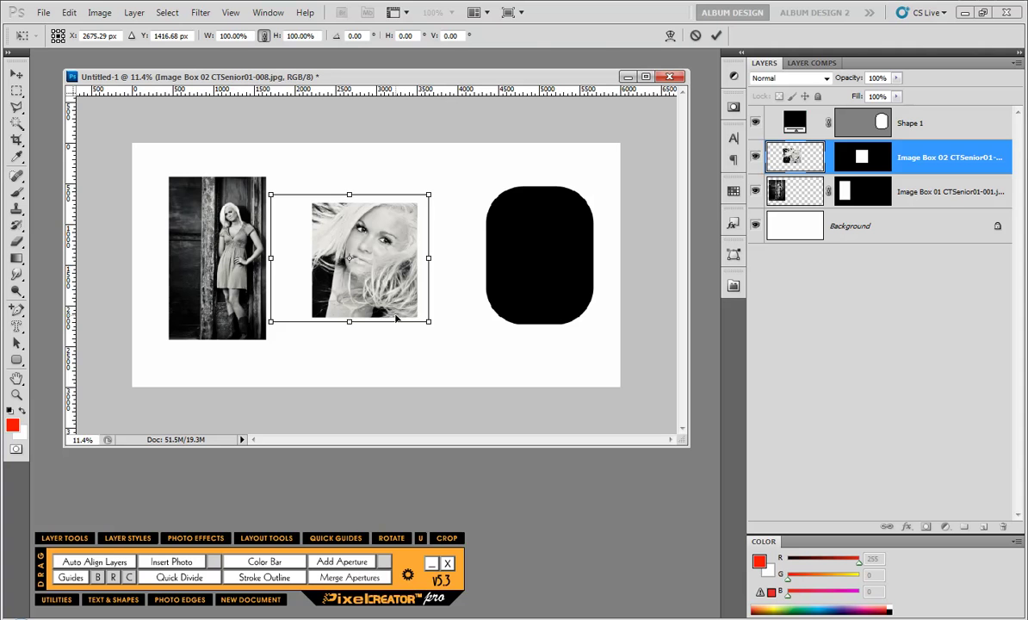
{"action": "left_click_drag", "start_coordinate": [396, 318], "coordinate": [390, 302]}
{"action": "key", "text": "Return"}
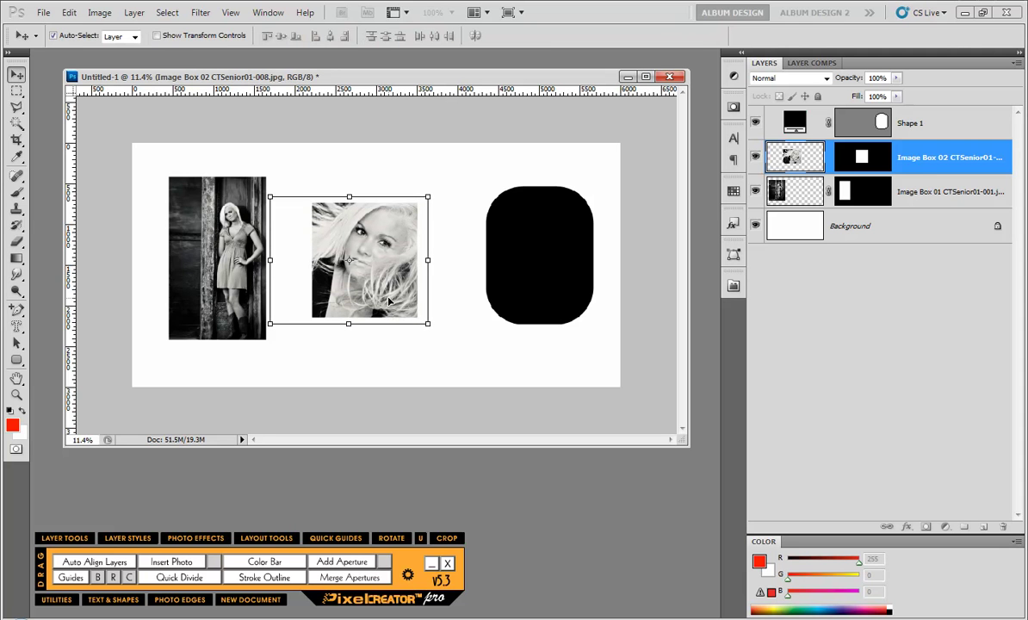
Step: Move the rounded rectangle slightly left and insert CTSenior01-001.jpg into it
{"action": "left_click", "coordinate": [556, 247]}
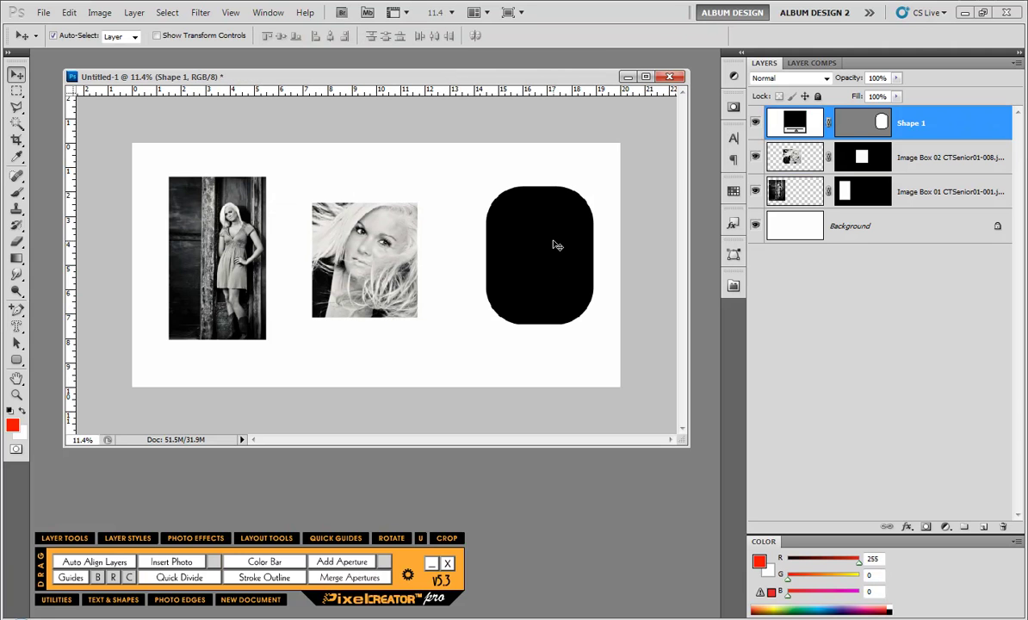
{"action": "left_click_drag", "start_coordinate": [556, 247], "coordinate": [540, 248]}
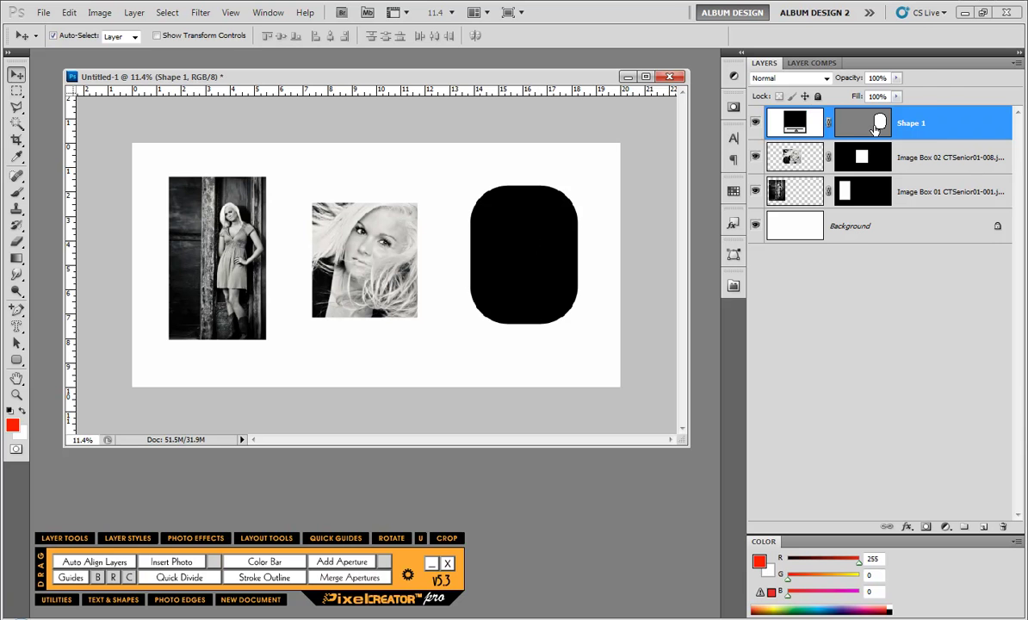
{"action": "left_click", "coordinate": [172, 562]}
{"action": "left_click", "coordinate": [456, 238]}
{"action": "left_click", "coordinate": [172, 562]}
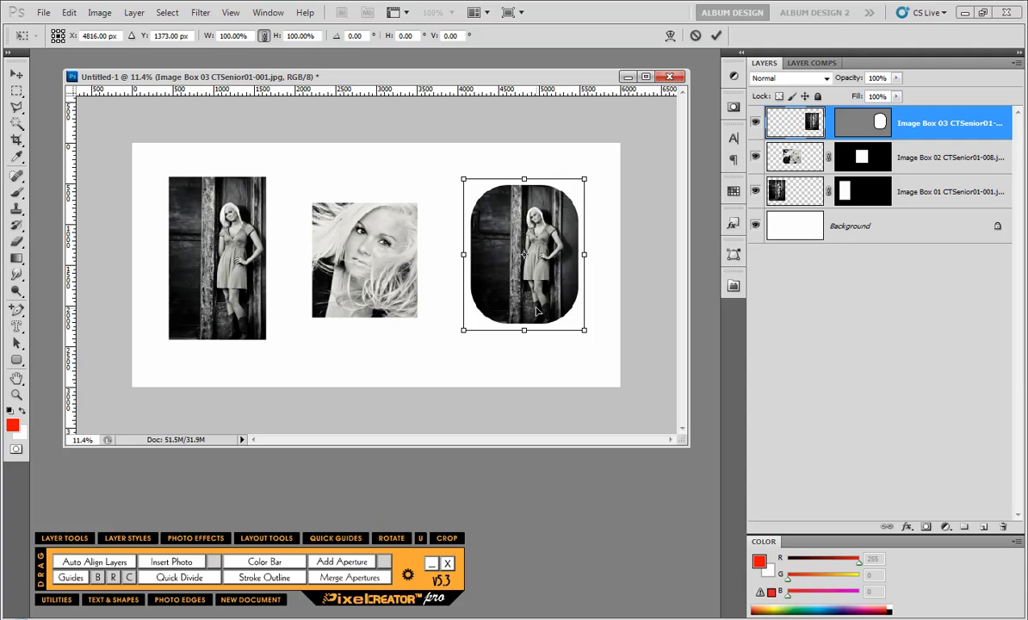
{"action": "key", "text": "Return"}
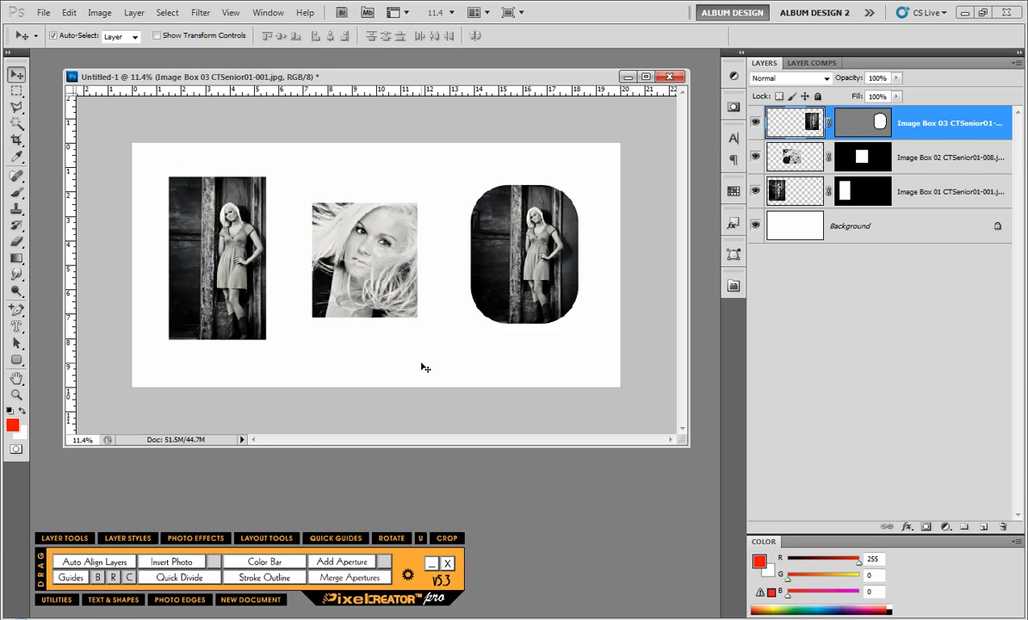
Step: Delete all three image box layers from the spread
{"action": "left_click_drag", "start_coordinate": [572, 349], "coordinate": [263, 257]}
{"action": "key", "text": "Delete"}
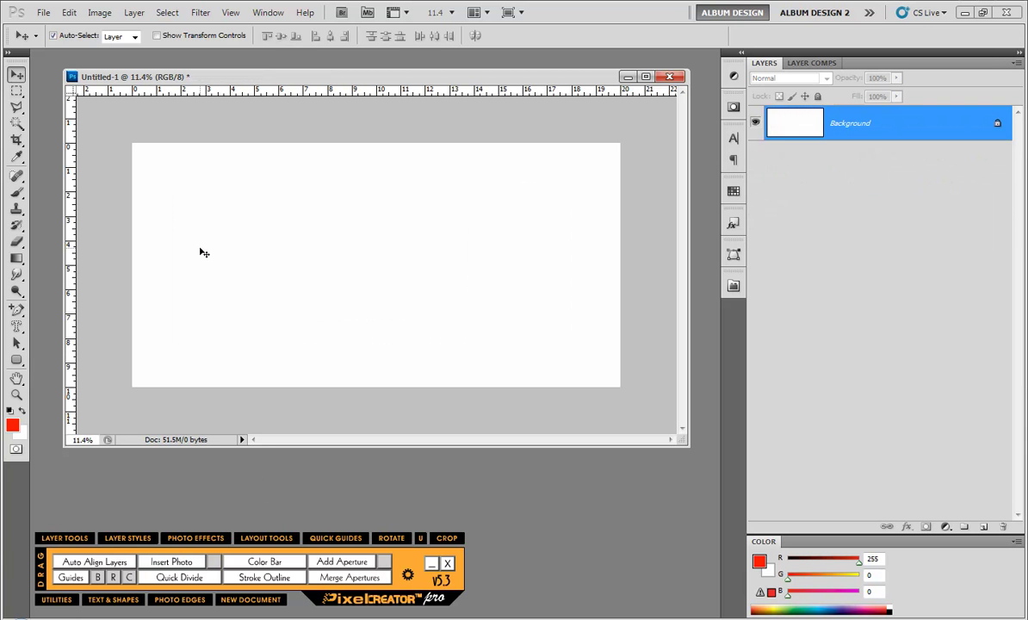
Step: Draw a red rectangle about 5 in wide on the canvas's left half with the Rectangle Tool, extending past the upper and lower edges
{"action": "left_click", "coordinate": [16, 360]}
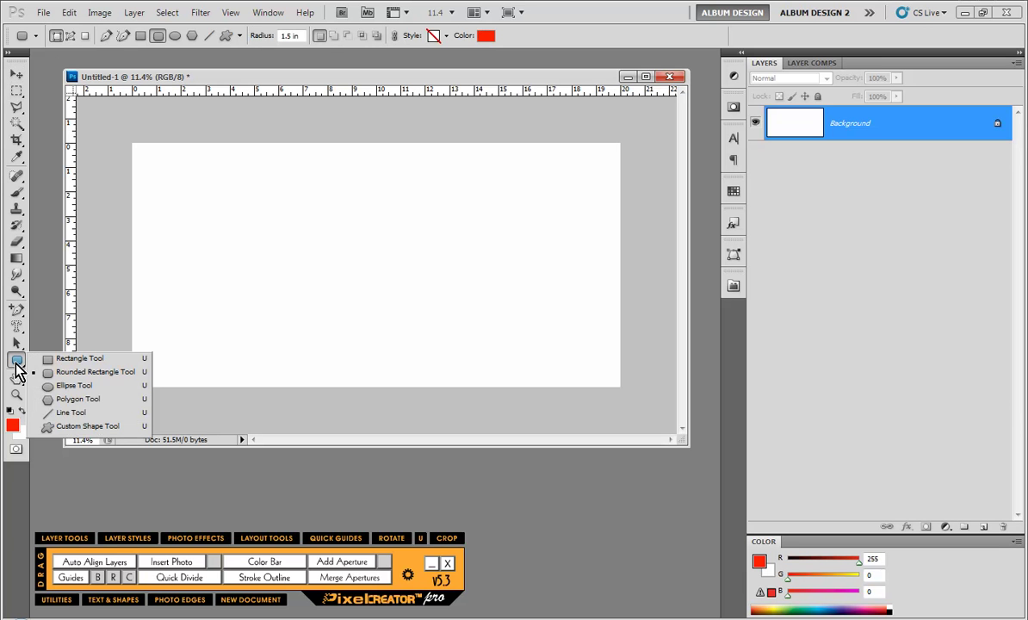
{"action": "left_click", "coordinate": [77, 358]}
{"action": "left_click_drag", "start_coordinate": [166, 128], "coordinate": [291, 396]}
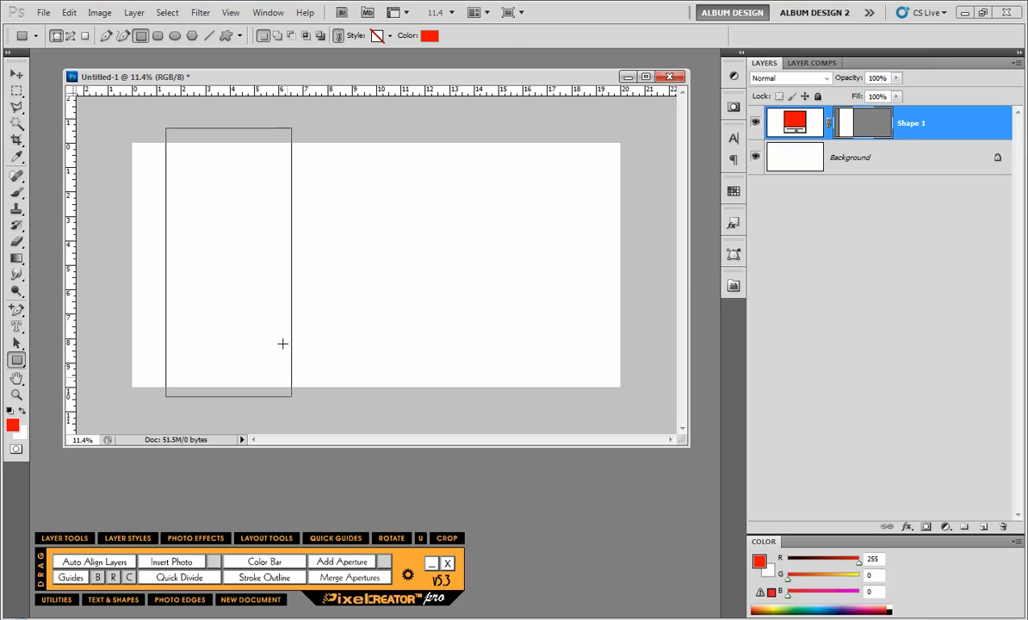
Step: Replace the custom shapes with the PhotoPerks - Edge Flourishes set without saving changes to the current shapes
{"action": "left_click", "coordinate": [227, 35]}
{"action": "left_click", "coordinate": [296, 36]}
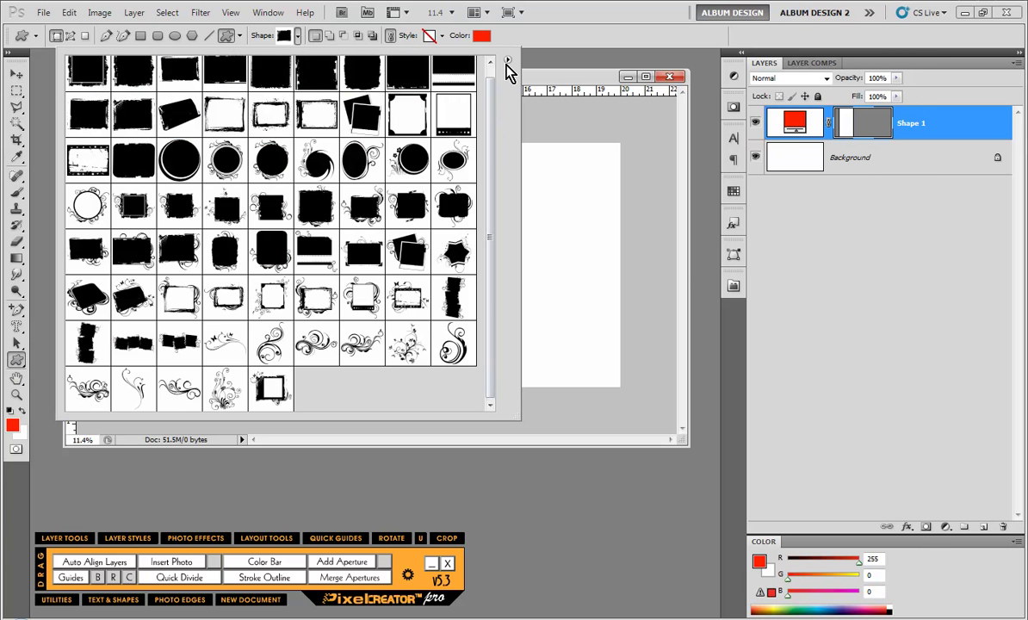
{"action": "left_click", "coordinate": [508, 62]}
{"action": "left_click", "coordinate": [656, 504]}
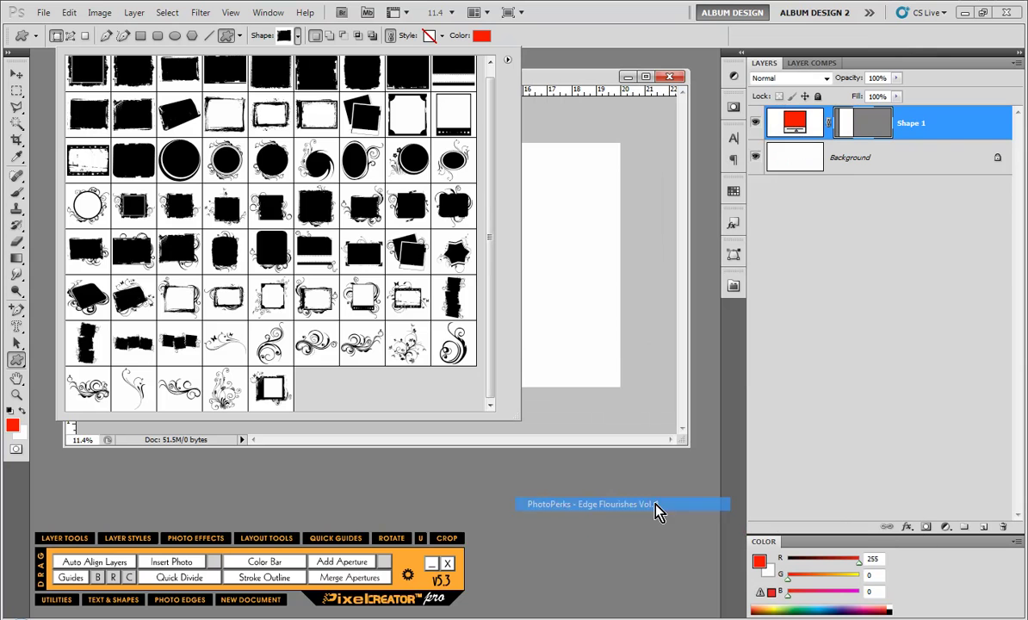
{"action": "left_click", "coordinate": [456, 245]}
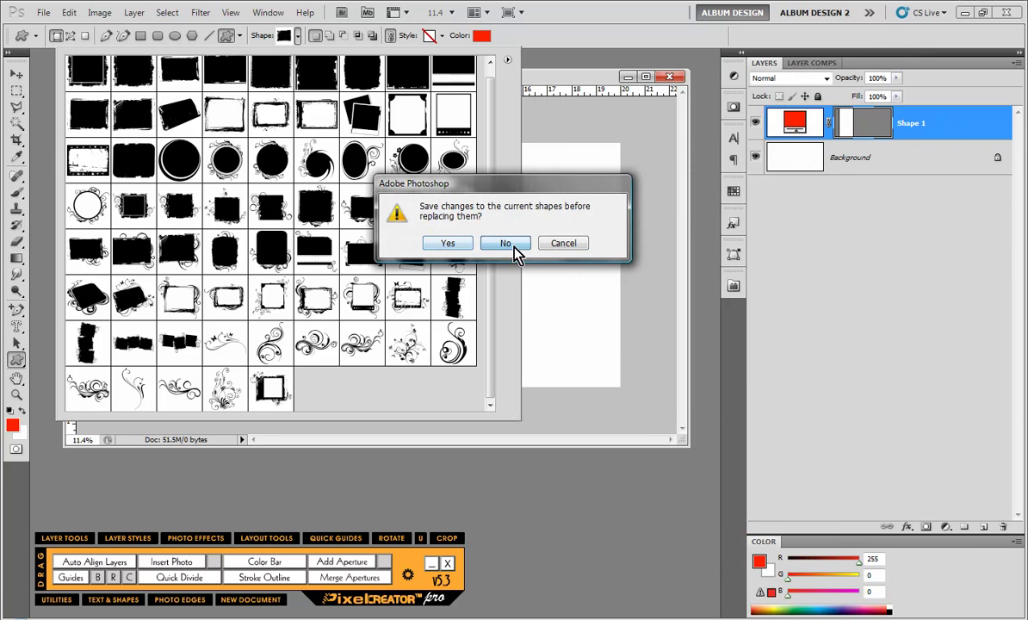
{"action": "left_click", "coordinate": [515, 248]}
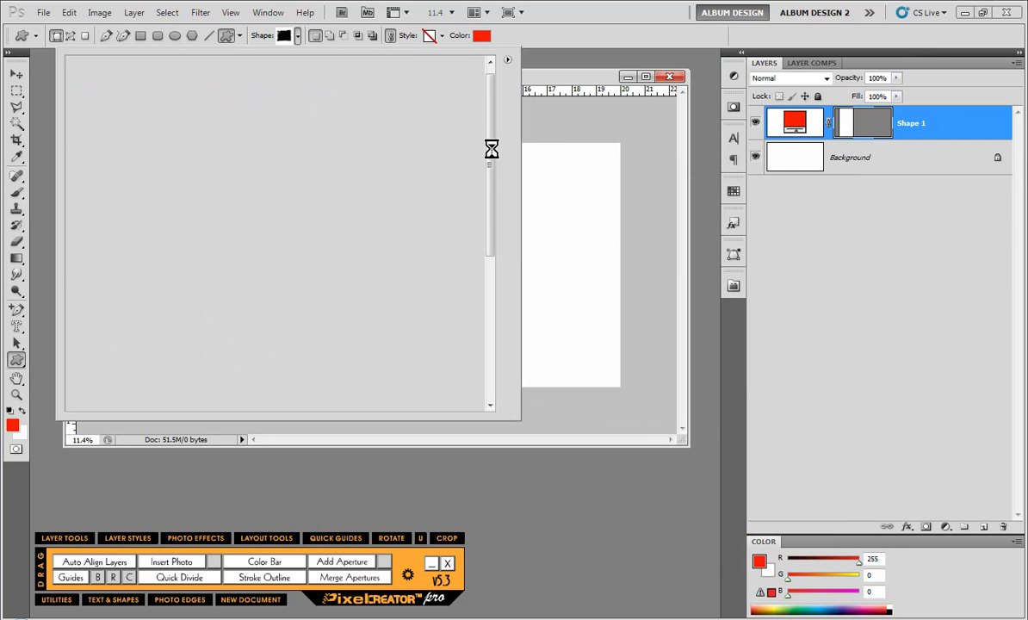
Step: Add a full-height vertical floral edge flourish with a large star-shaped flower to the Shape 1 layer, just right of the red rectangle
{"action": "left_click_drag", "start_coordinate": [487, 168], "coordinate": [487, 229]}
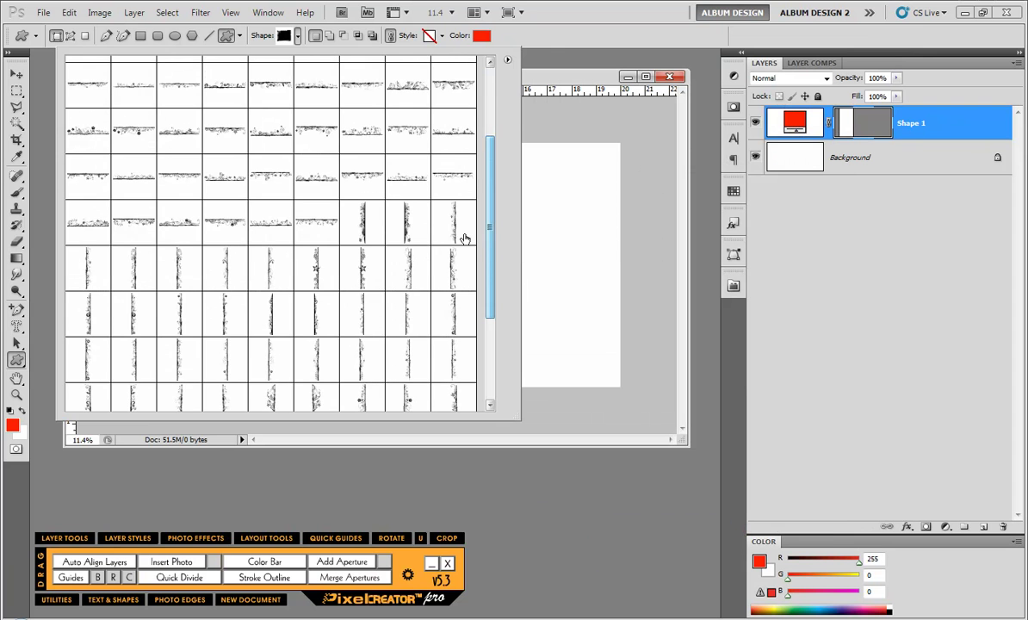
{"action": "left_click", "coordinate": [362, 268]}
{"action": "left_click", "coordinate": [534, 302]}
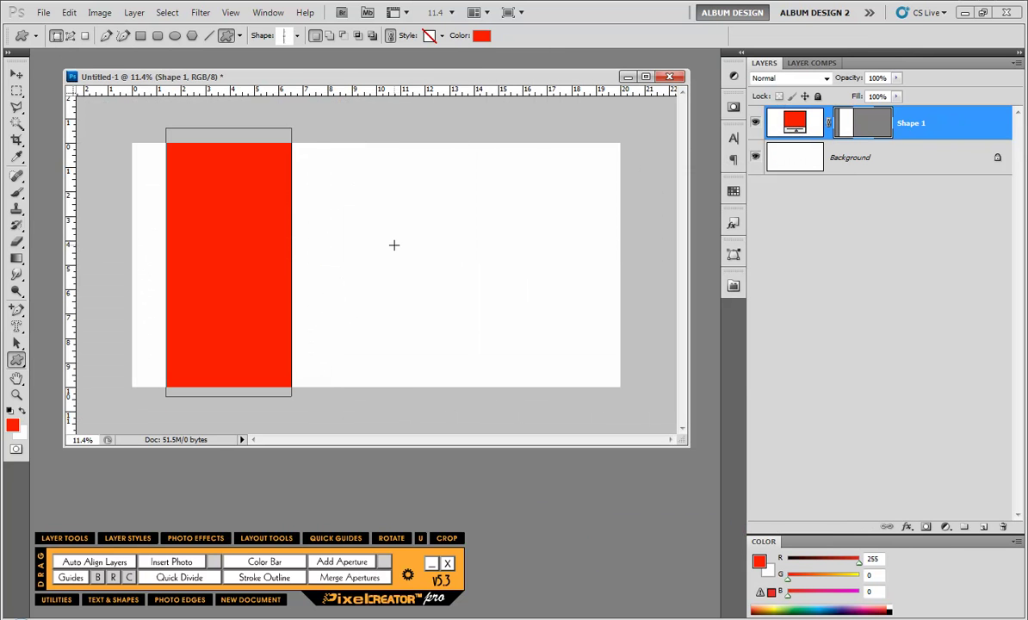
{"action": "left_click_drag", "start_coordinate": [302, 125], "coordinate": [327, 405]}
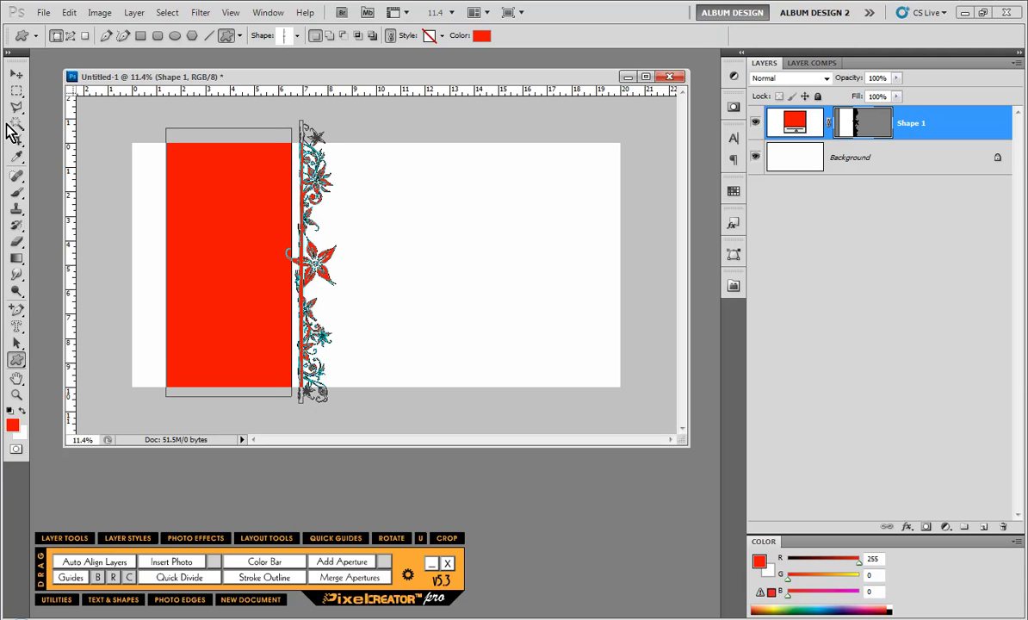
Step: Insert CTSenior01-001.jpg into the combined rectangle and flourish shape
{"action": "left_click", "coordinate": [16, 74]}
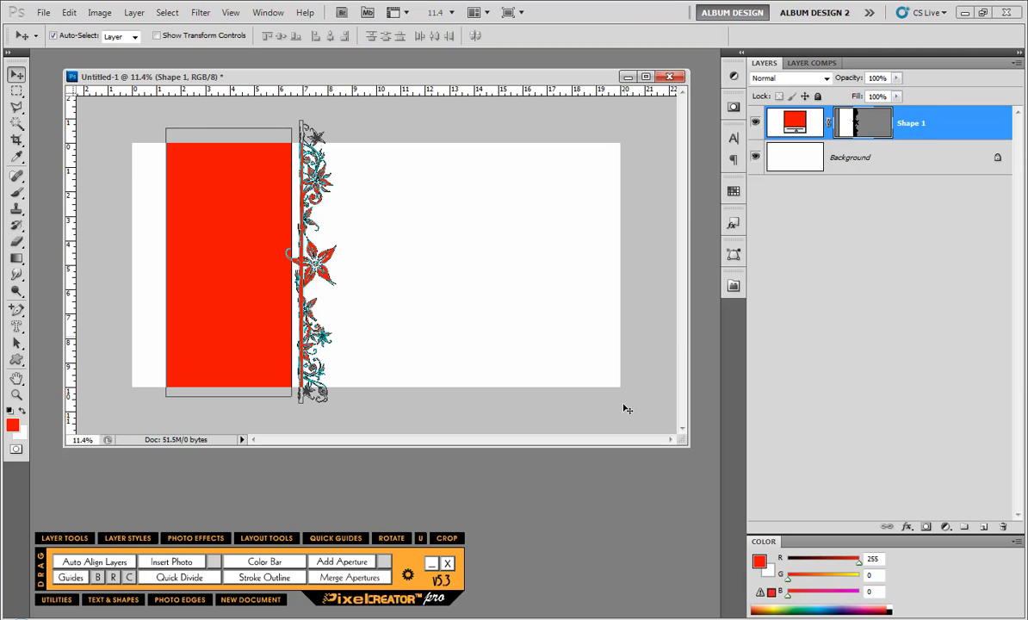
{"action": "key", "text": "ctrl+alt+o"}
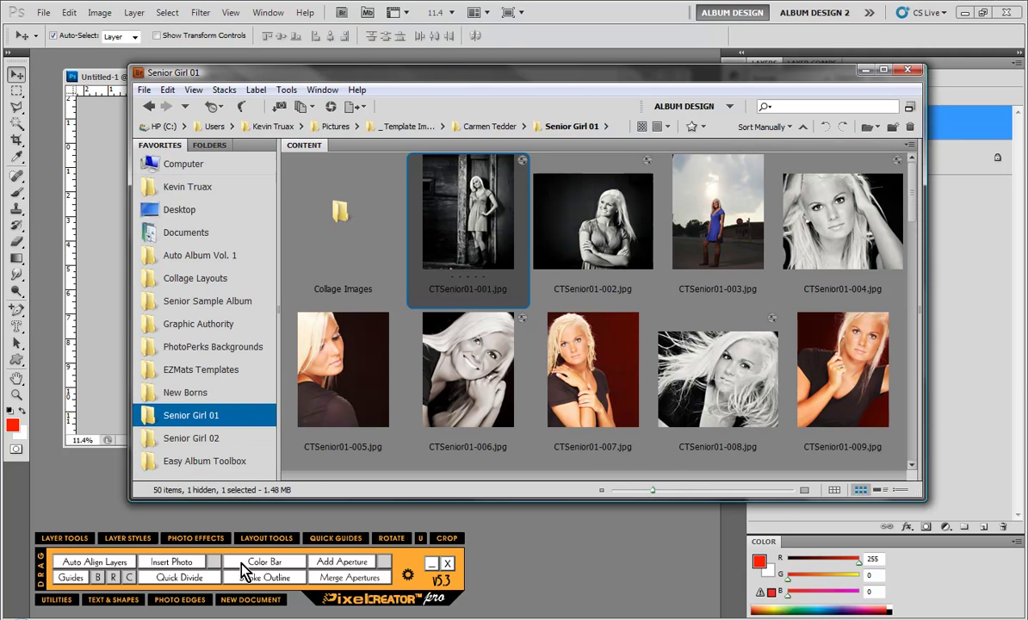
{"action": "left_click", "coordinate": [171, 562]}
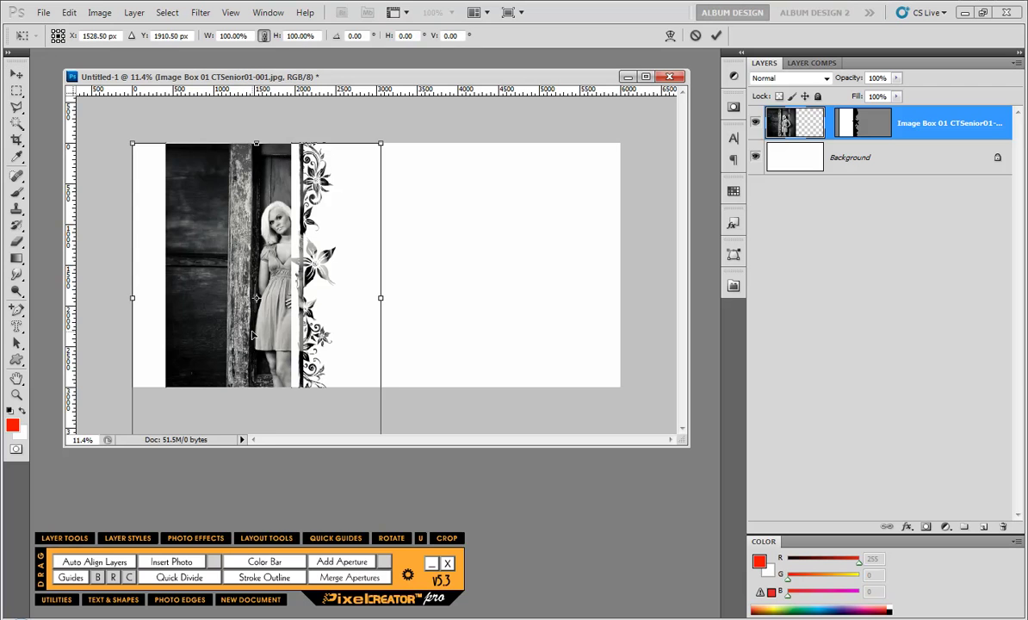
Step: Flip the inserted photo horizontally, shift it up and left to frame the girl inside the rectangle, apply the transform and deselect the layer
{"action": "right_click", "coordinate": [235, 308]}
{"action": "left_click", "coordinate": [305, 505]}
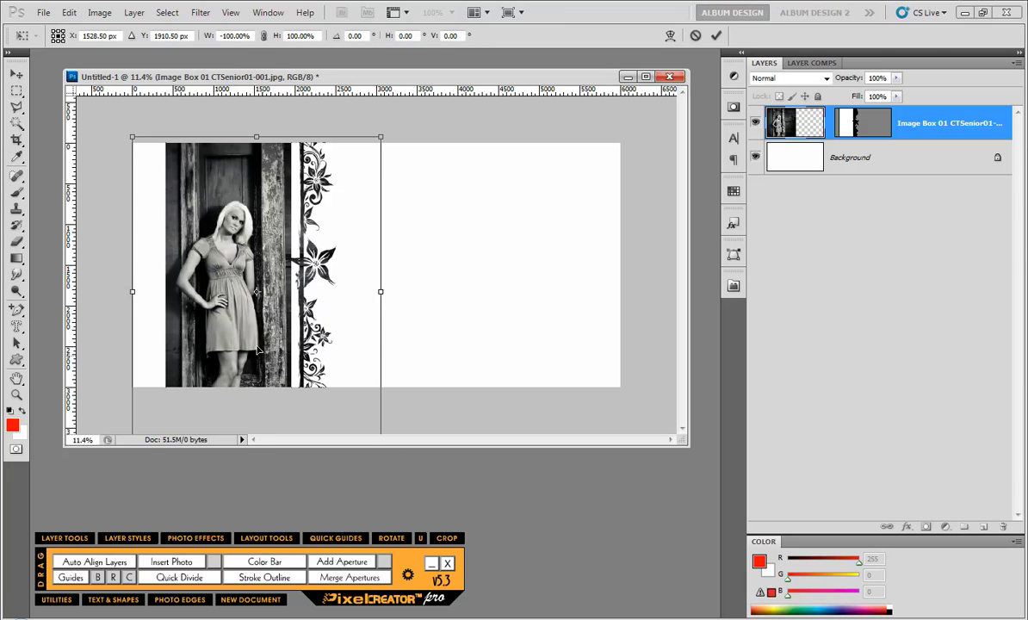
{"action": "mouse_move", "coordinate": [245, 327]}
{"action": "left_mouse_down"}
{"action": "mouse_move", "coordinate": [236, 298]}
{"action": "mouse_move", "coordinate": [251, 333]}
{"action": "left_mouse_up"}
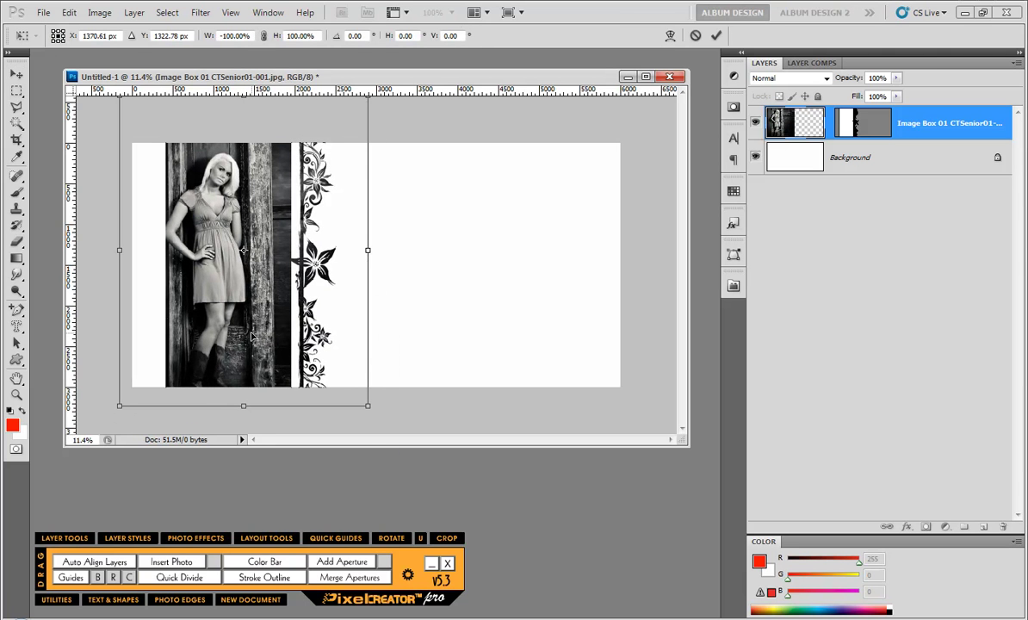
{"action": "key", "text": "Return"}
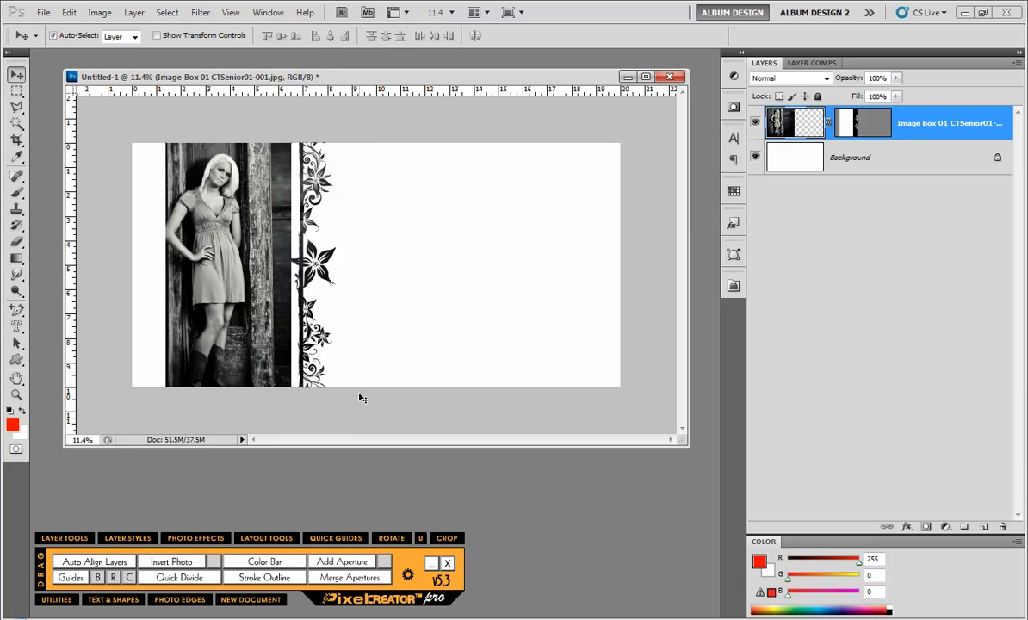
{"action": "left_click", "coordinate": [402, 233]}
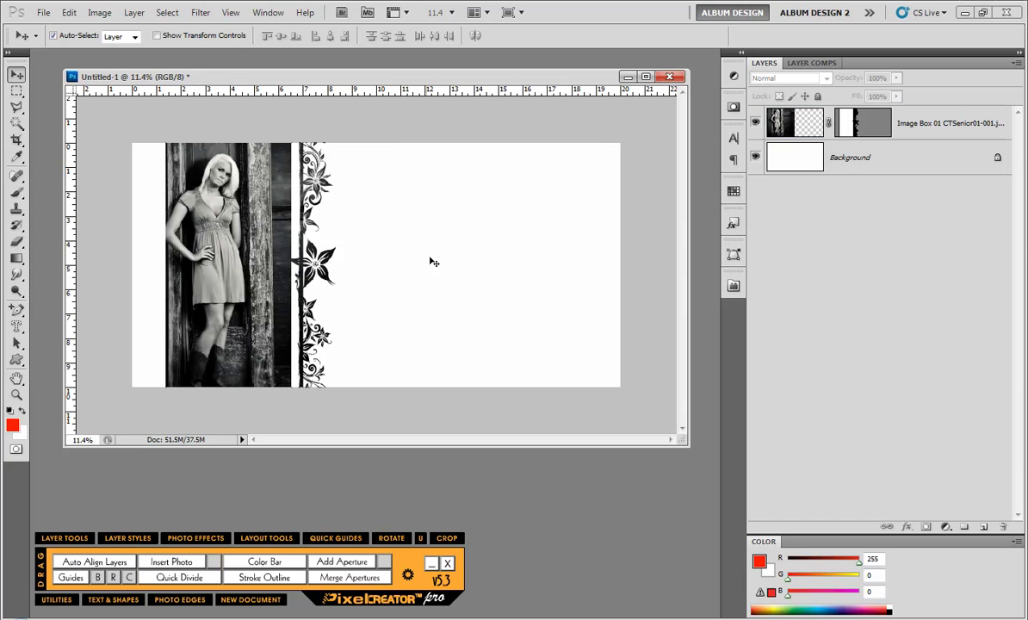
Step: Delete the photo-filled flourish layer and add a rectangular aperture about 4.8 by 5.5 inches on the left half of the spread
{"action": "left_click", "coordinate": [411, 210]}
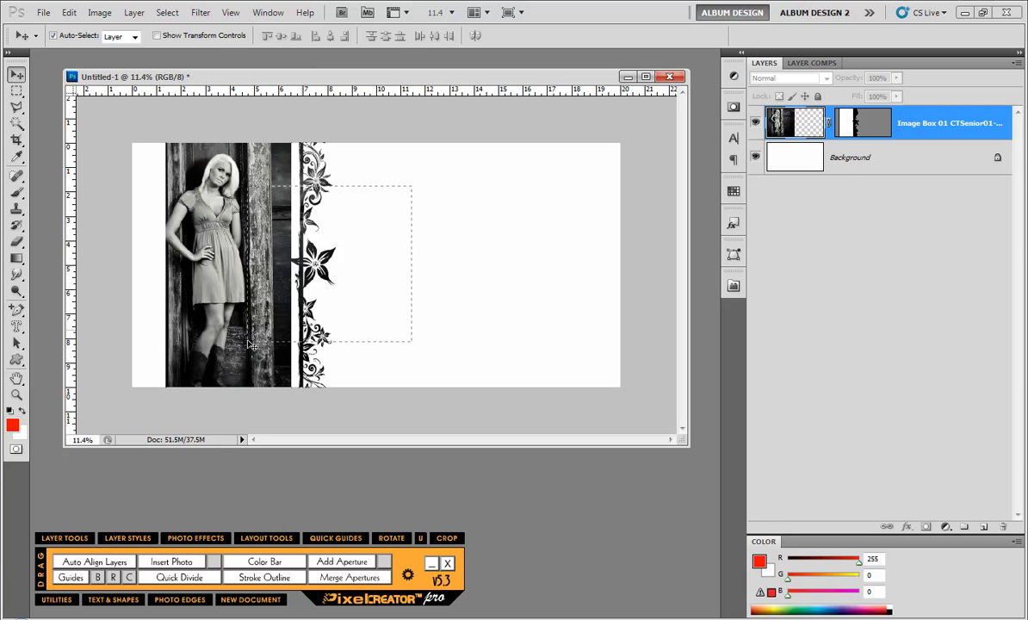
{"action": "key", "text": "Delete"}
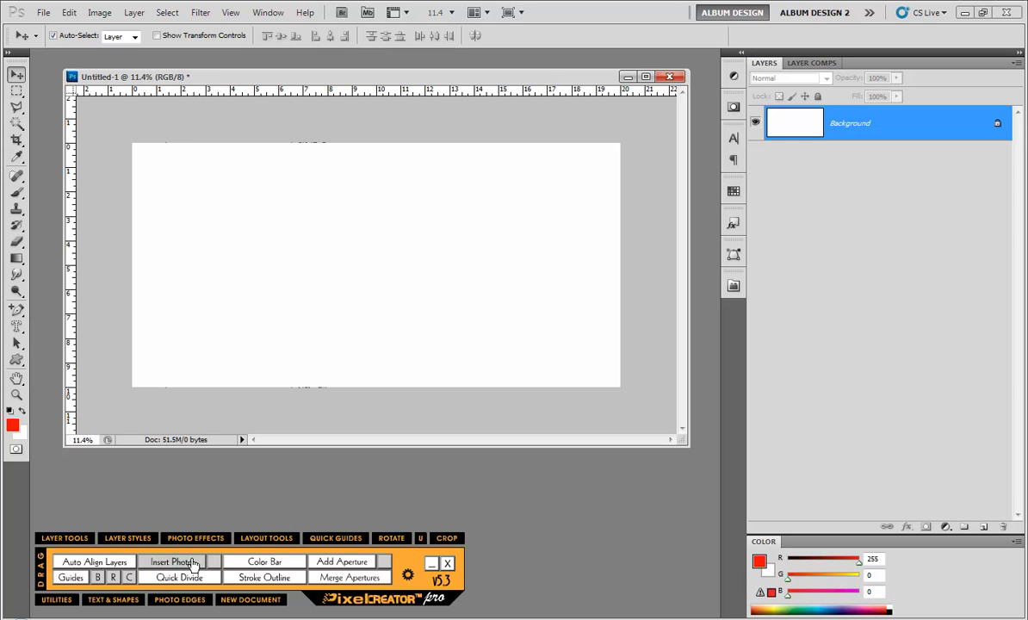
{"action": "left_click", "coordinate": [16, 90]}
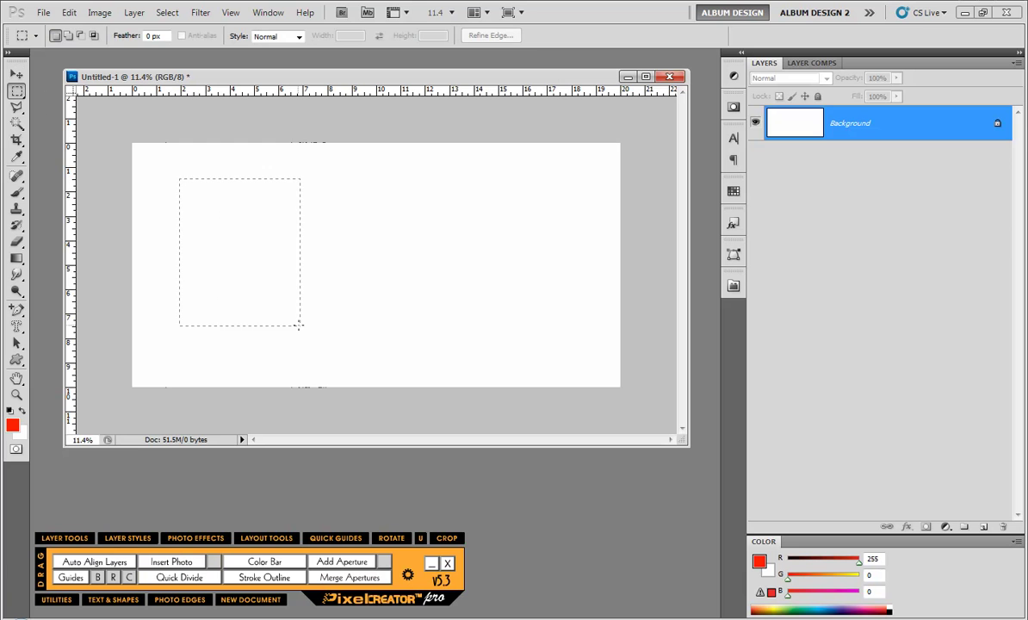
{"action": "left_click_drag", "start_coordinate": [299, 325], "coordinate": [297, 313]}
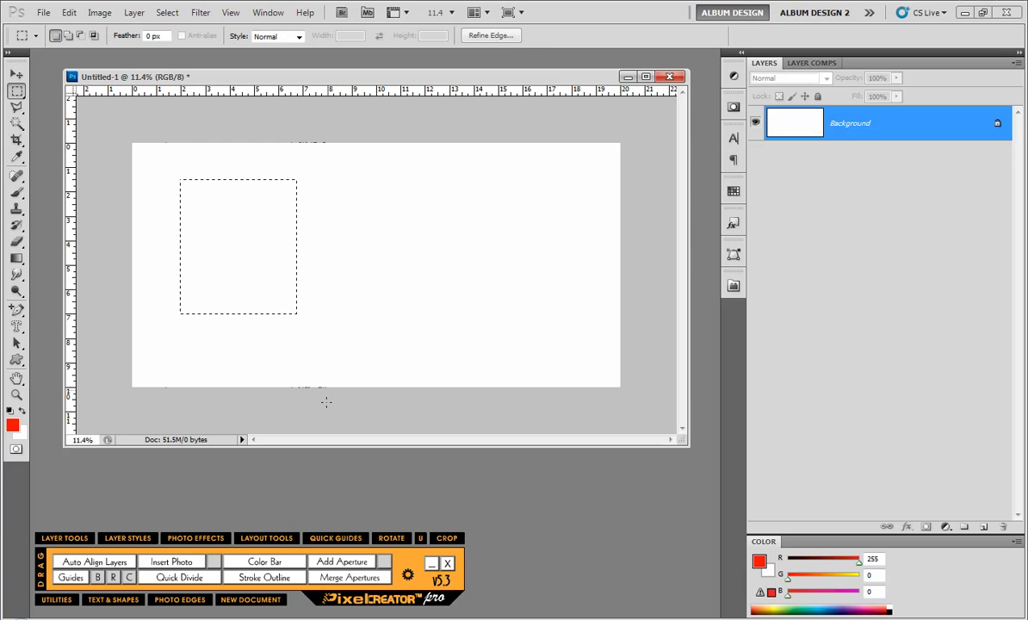
{"action": "left_click", "coordinate": [354, 566]}
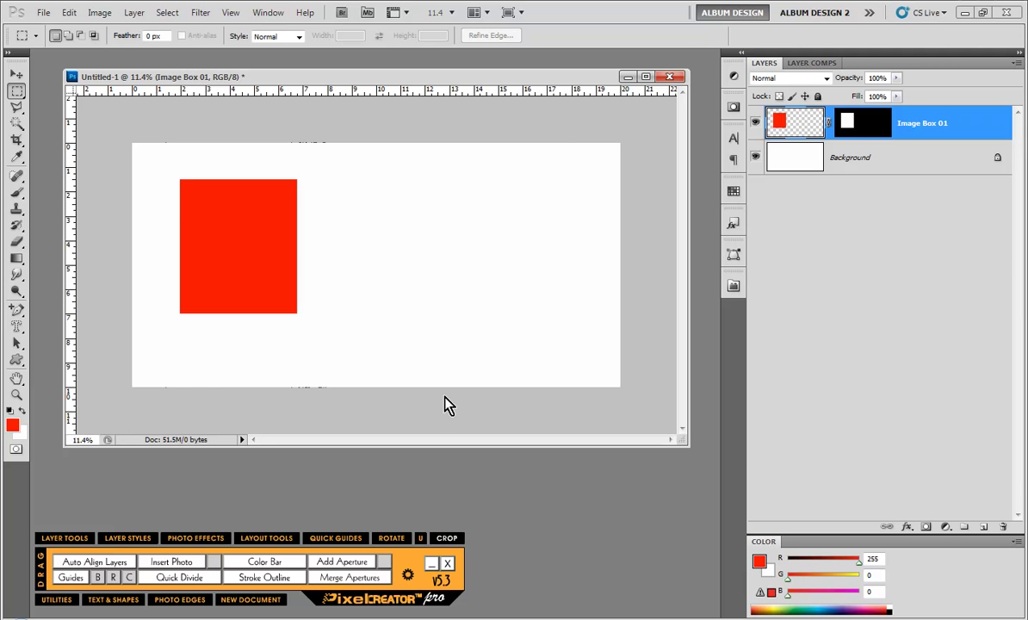
Step: Open the PixelCreator Master Settings and review the Resize Factor used for inserting photos
{"action": "left_click_drag", "start_coordinate": [310, 112], "coordinate": [575, 178]}
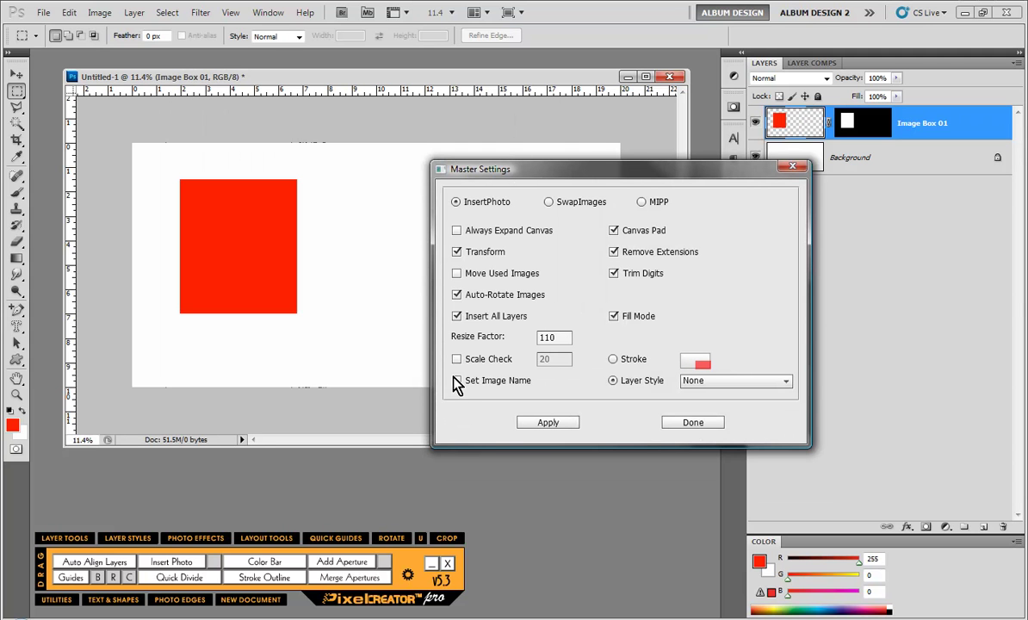
{"action": "double_click", "coordinate": [548, 337]}
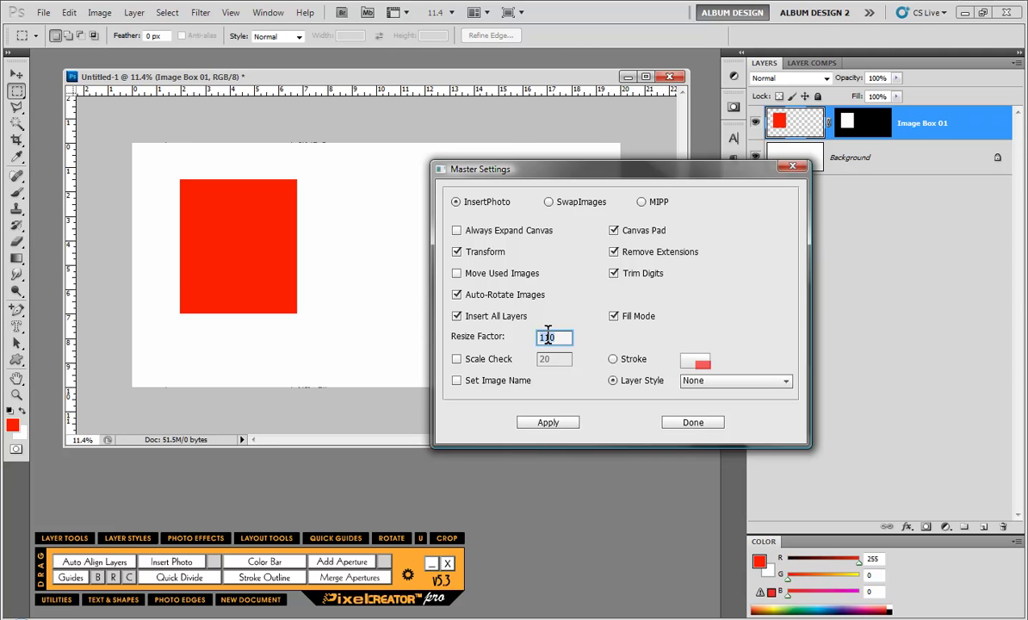
{"action": "left_click", "coordinate": [693, 423]}
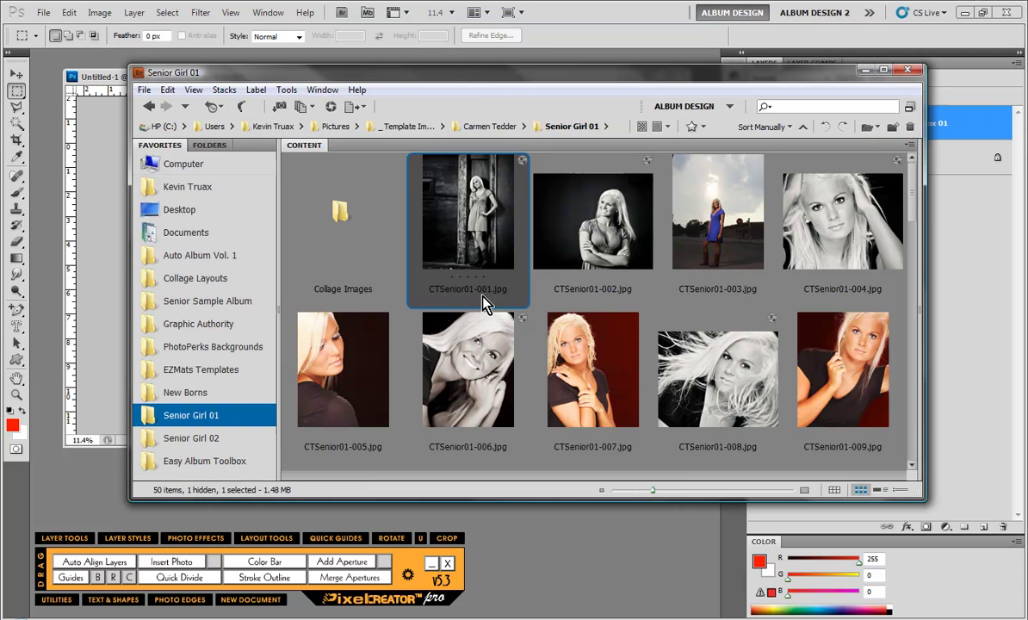
Step: Insert CTSenior01-001.jpg into the Image Box 01 aperture and apply the transform
{"action": "left_click", "coordinate": [172, 562]}
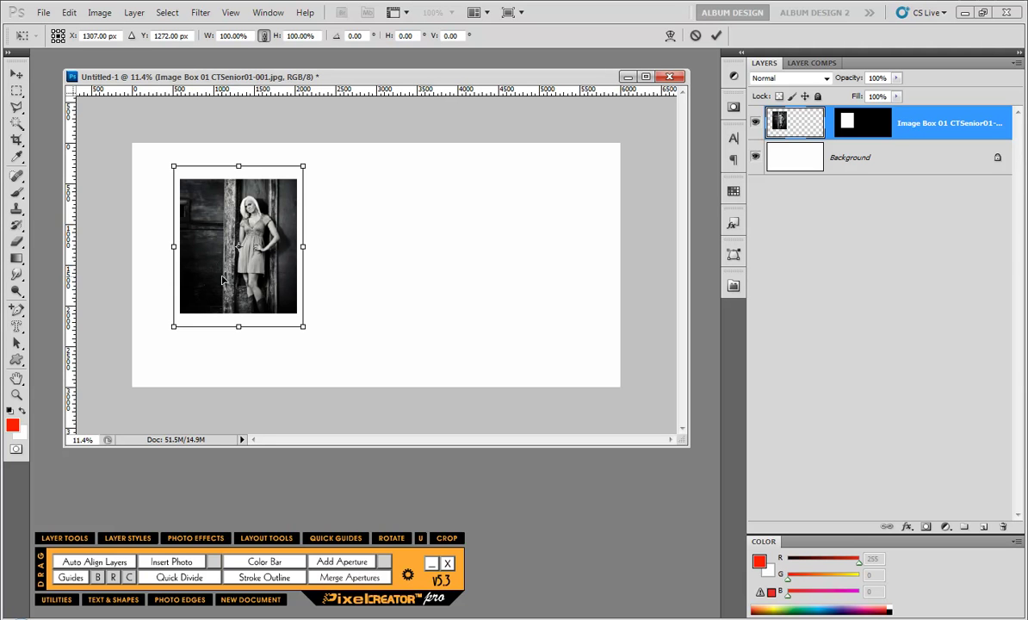
{"action": "key", "text": "Return"}
{"action": "key", "text": "m"}
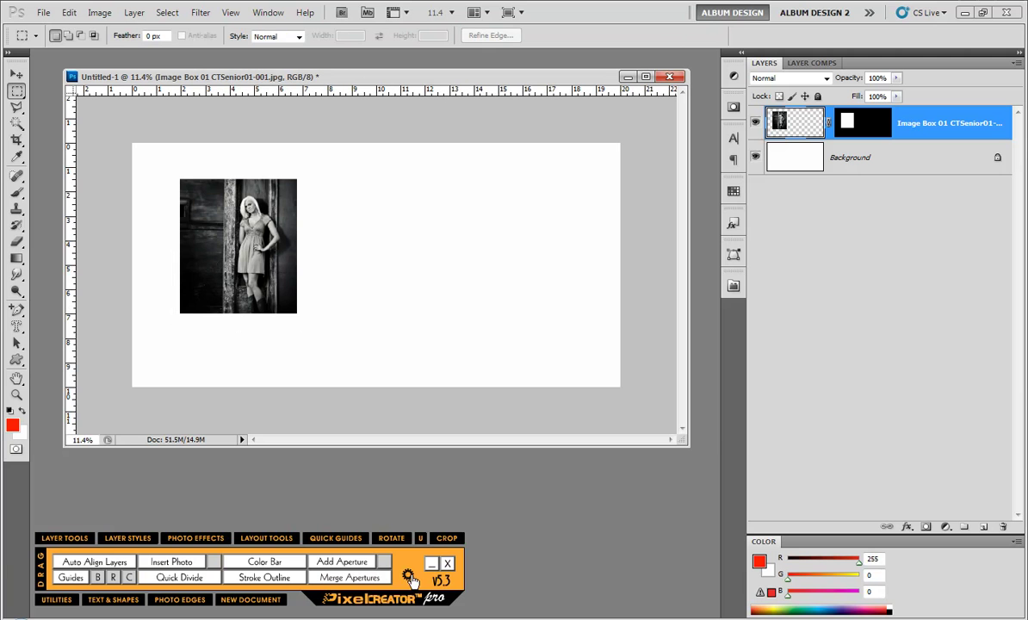
Step: Set the InsertPhoto Resize Factor to 100, reinsert CTSenior01-001.jpg into the image box and apply the transform
{"action": "left_click", "coordinate": [410, 575]}
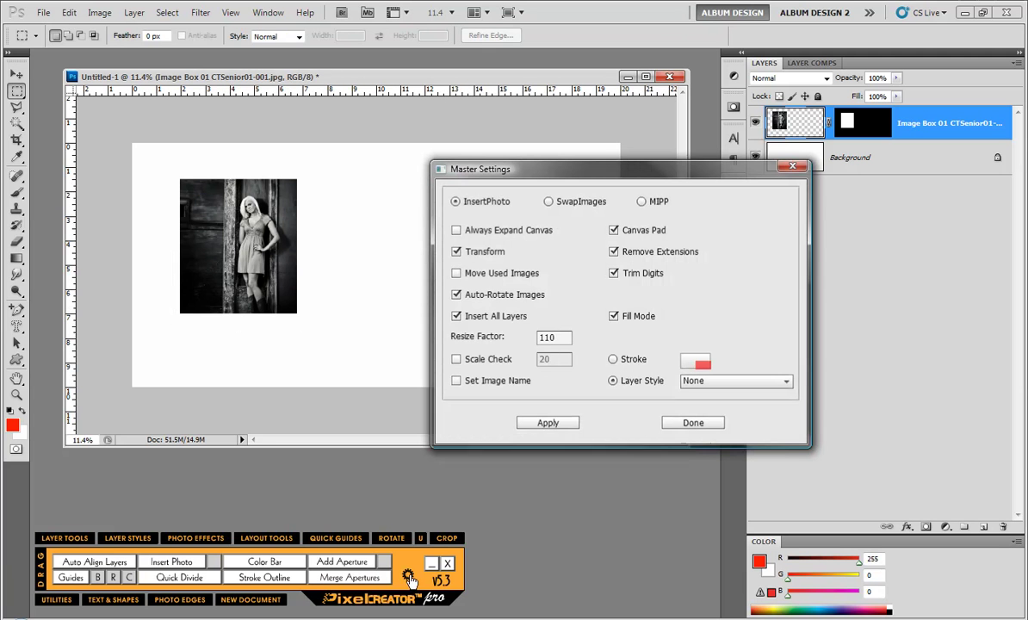
{"action": "double_click", "coordinate": [553, 337]}
{"action": "type", "text": "100"}
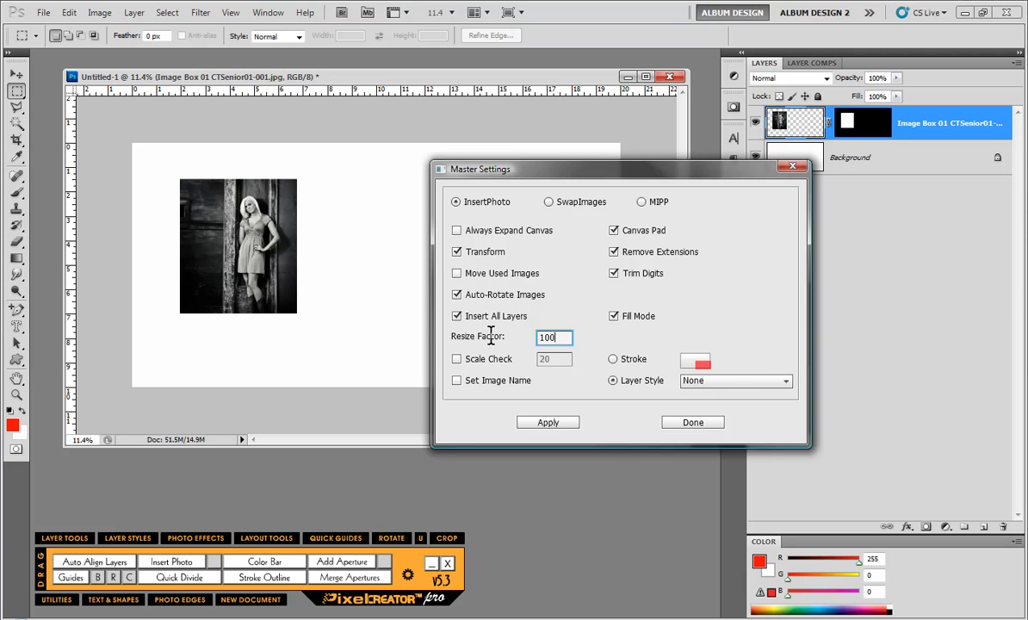
{"action": "left_click", "coordinate": [562, 423]}
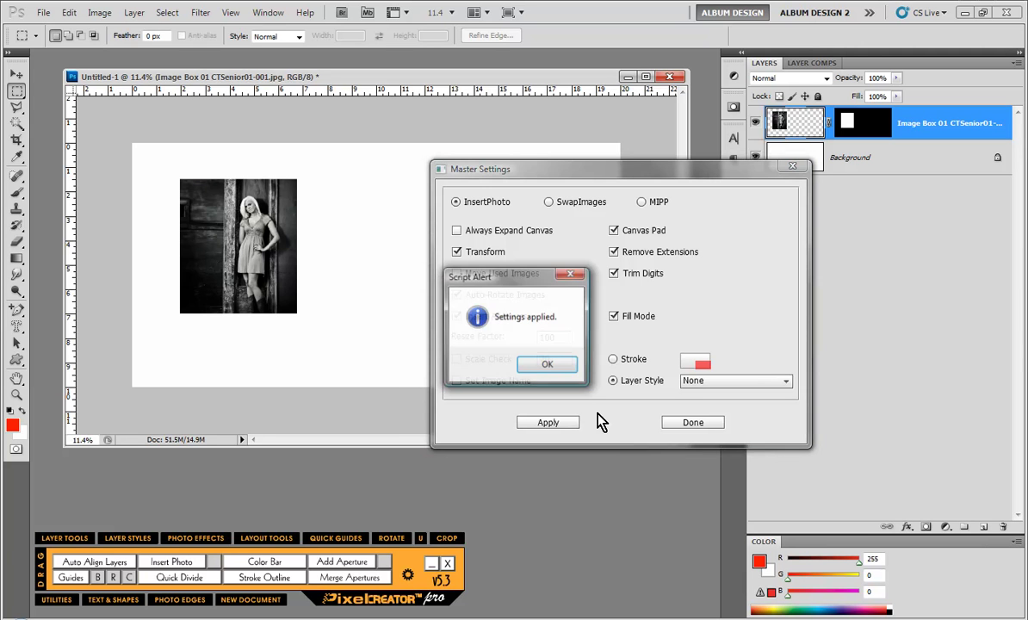
{"action": "left_click", "coordinate": [545, 365]}
{"action": "left_click", "coordinate": [685, 422]}
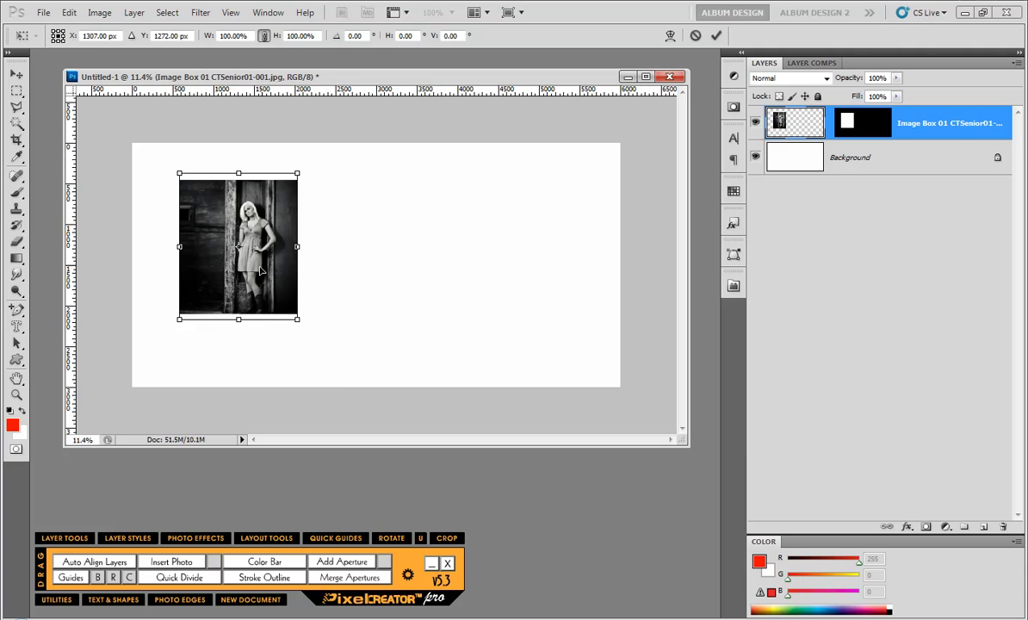
{"action": "key", "text": "Return"}
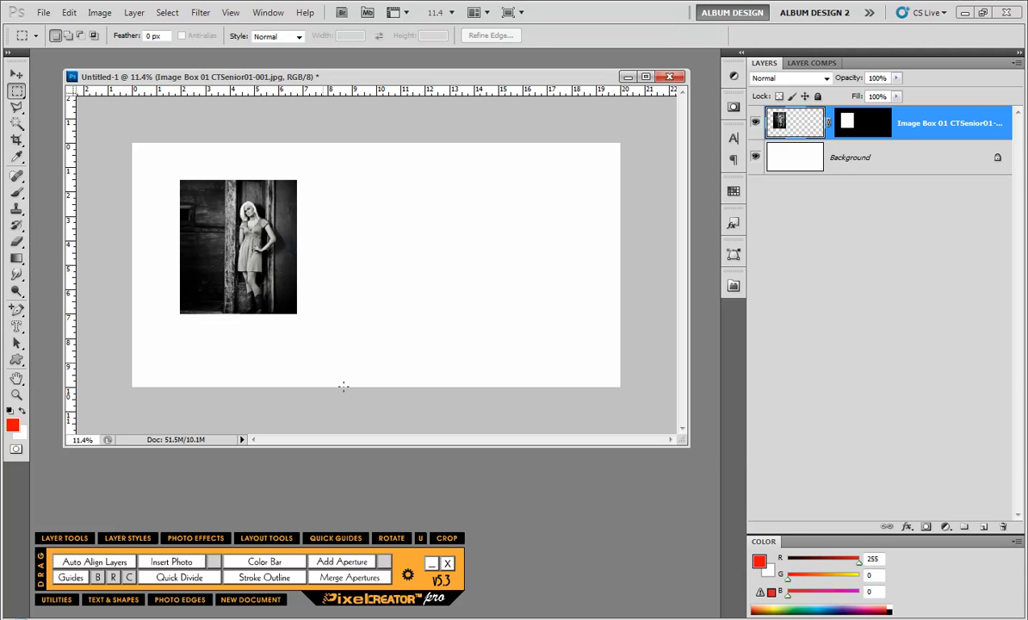
Step: Set the InsertPhoto Resize Factor to 110 in the Master Settings and apply it
{"action": "left_click", "coordinate": [379, 539]}
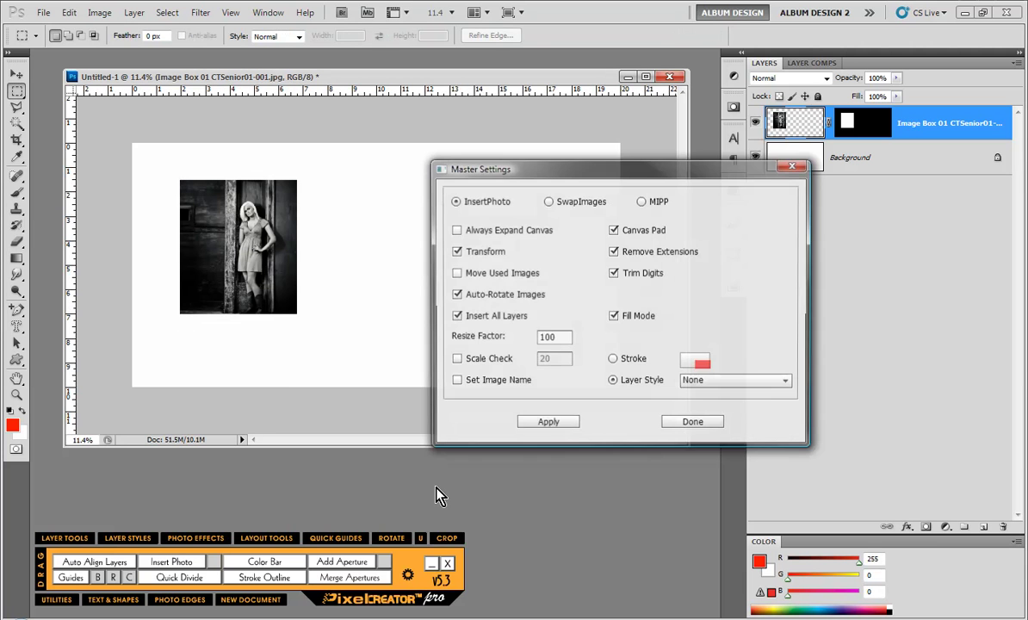
{"action": "double_click", "coordinate": [548, 337]}
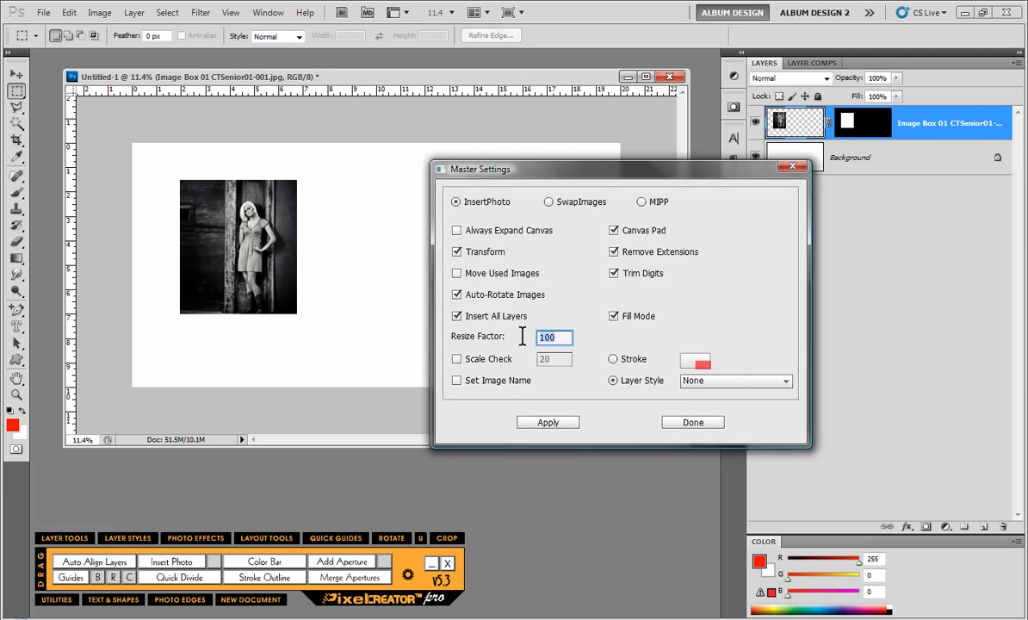
{"action": "type", "text": "11"}
{"action": "left_click", "coordinate": [551, 422]}
{"action": "left_click", "coordinate": [527, 370]}
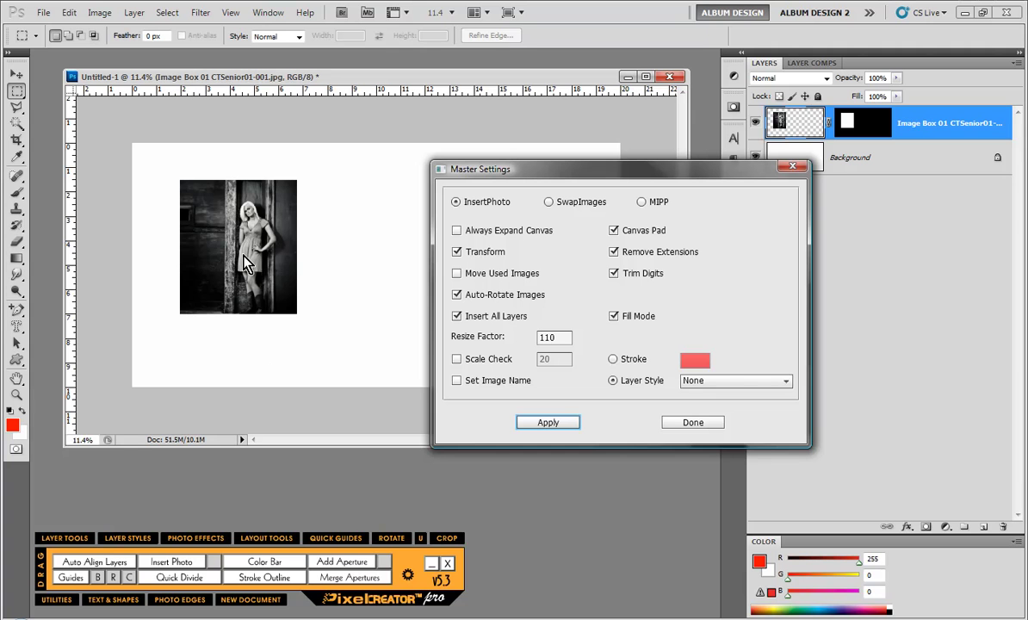
Step: Turn off the Transform option for InsertPhoto and insert CTSenior01-008.jpg into the image box
{"action": "left_click", "coordinate": [457, 253]}
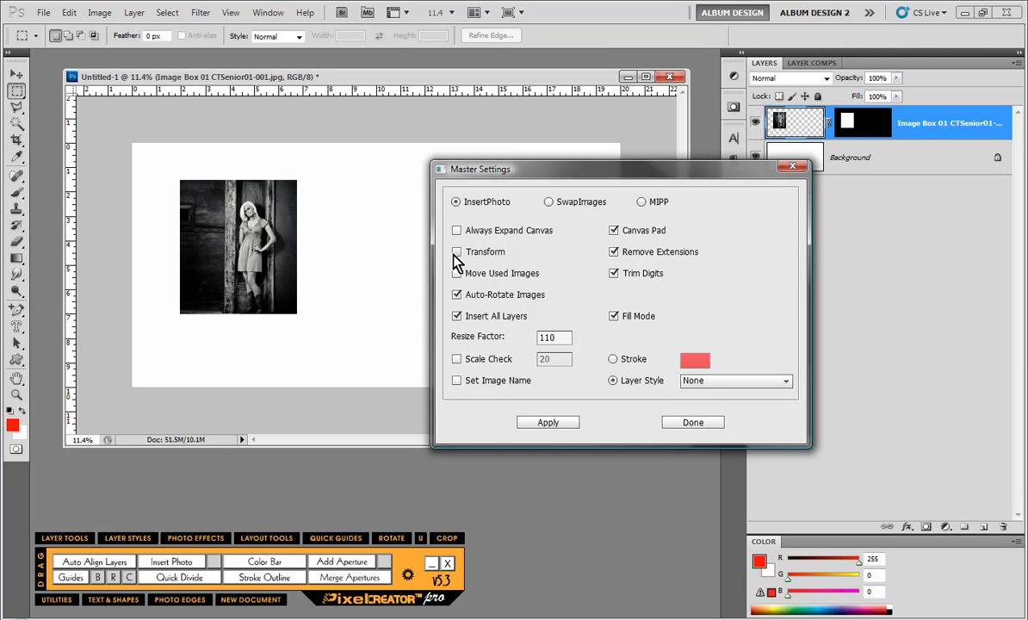
{"action": "left_click", "coordinate": [551, 422]}
{"action": "left_click", "coordinate": [551, 367]}
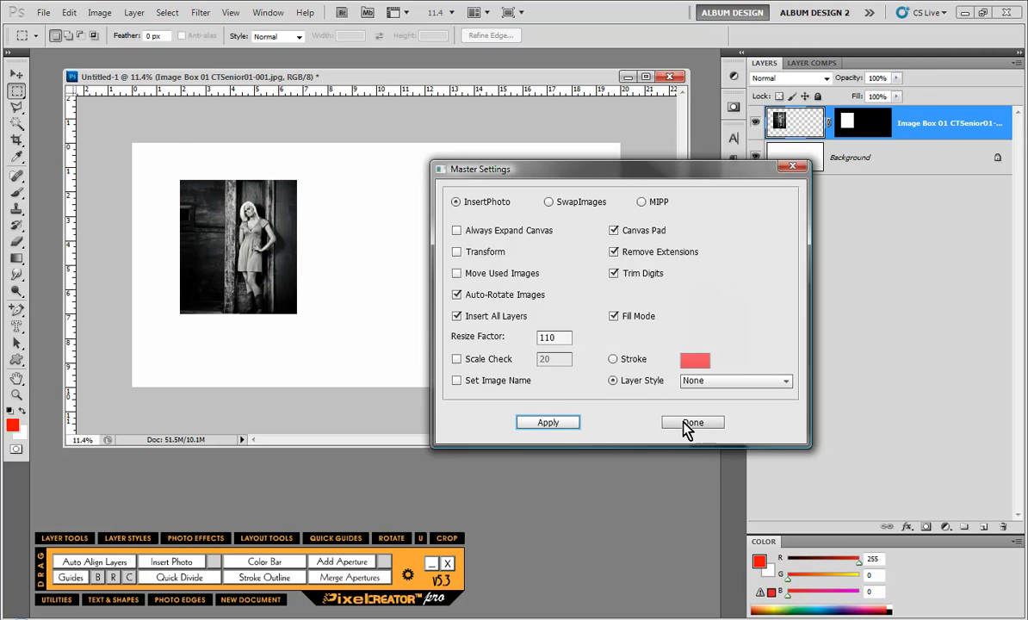
{"action": "left_click", "coordinate": [691, 422]}
{"action": "left_click", "coordinate": [652, 357]}
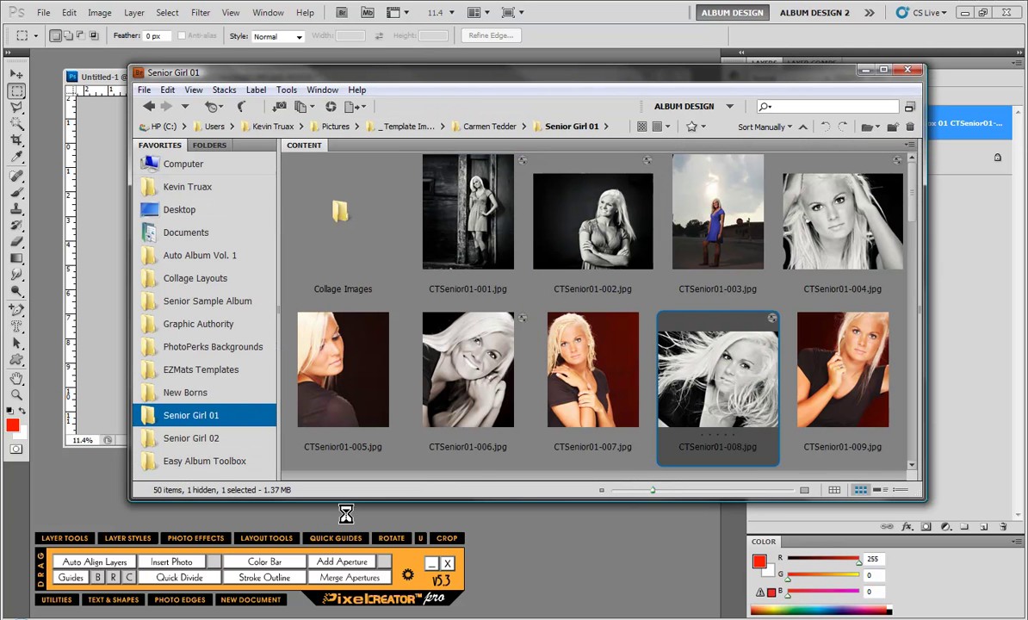
{"action": "left_click", "coordinate": [172, 561]}
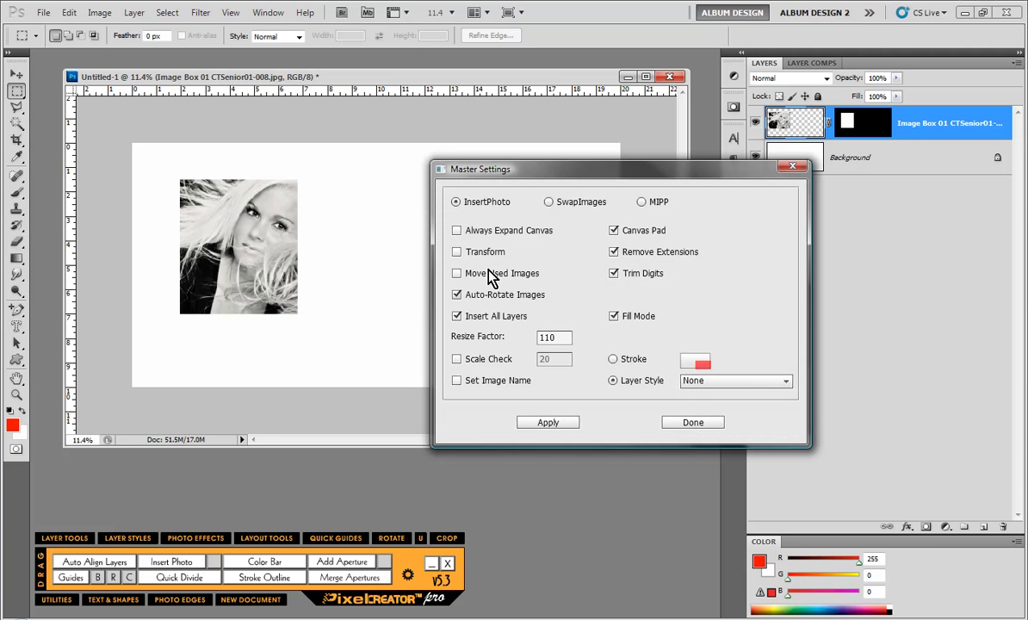
Step: Enable the Transform and Move Used Images options for InsertPhoto and apply the settings
{"action": "left_click", "coordinate": [548, 423]}
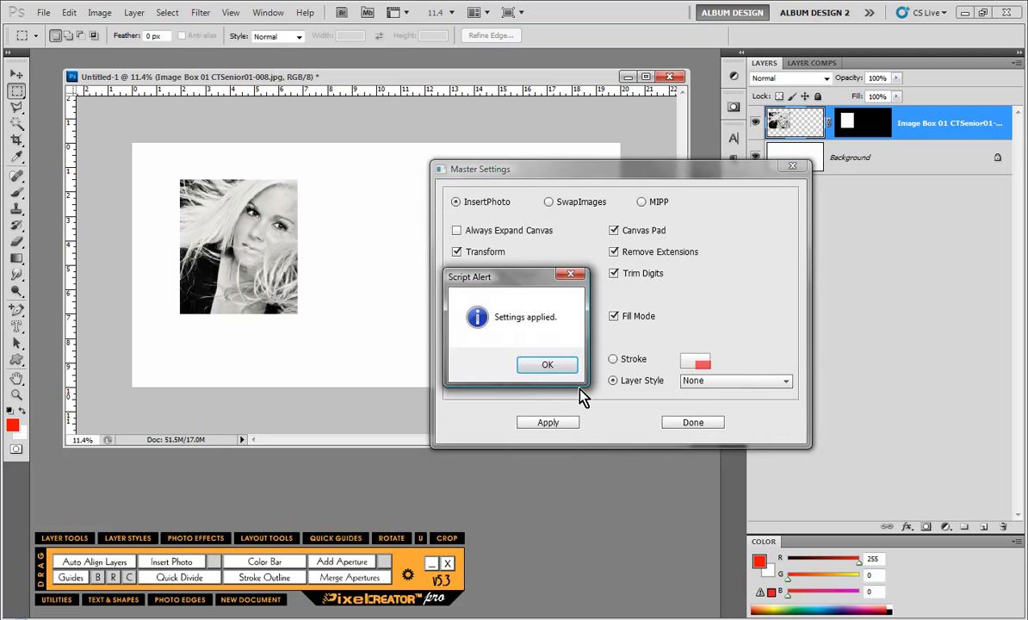
{"action": "left_click", "coordinate": [531, 362]}
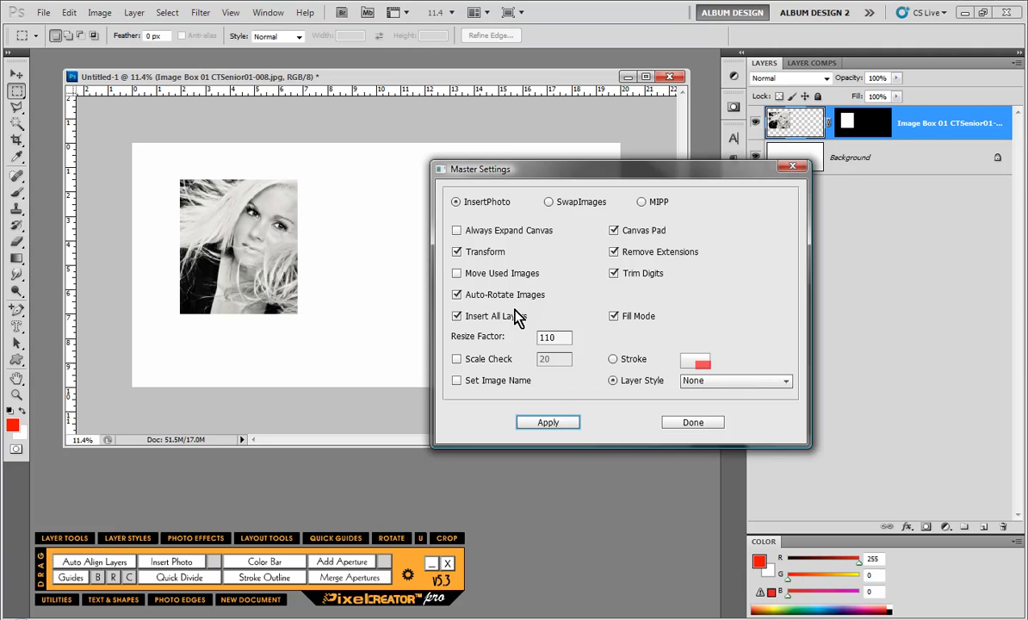
{"action": "left_click", "coordinate": [456, 270]}
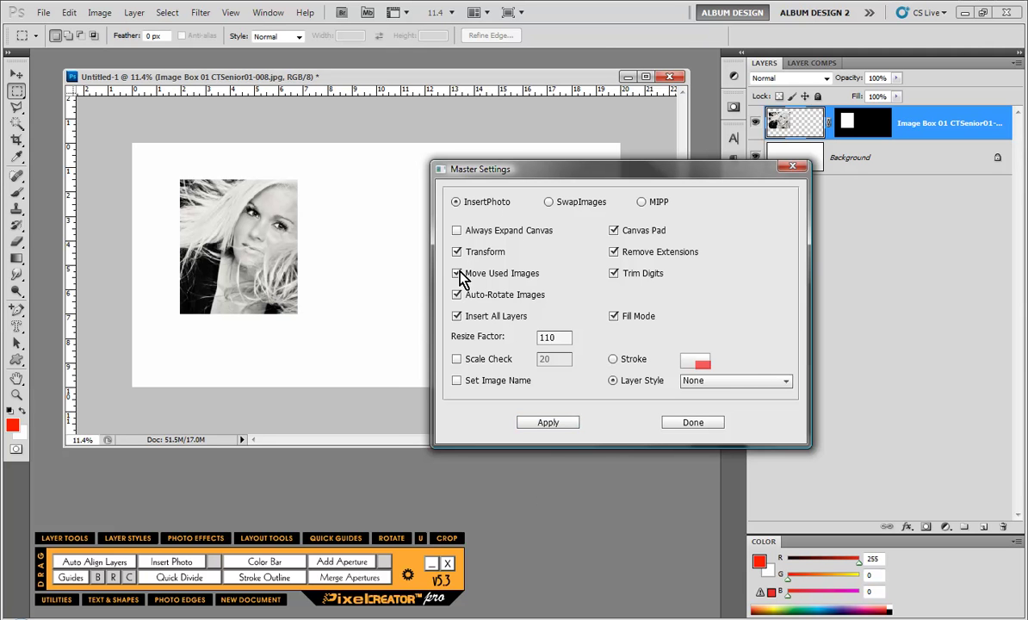
{"action": "left_click", "coordinate": [552, 425]}
{"action": "left_click", "coordinate": [541, 364]}
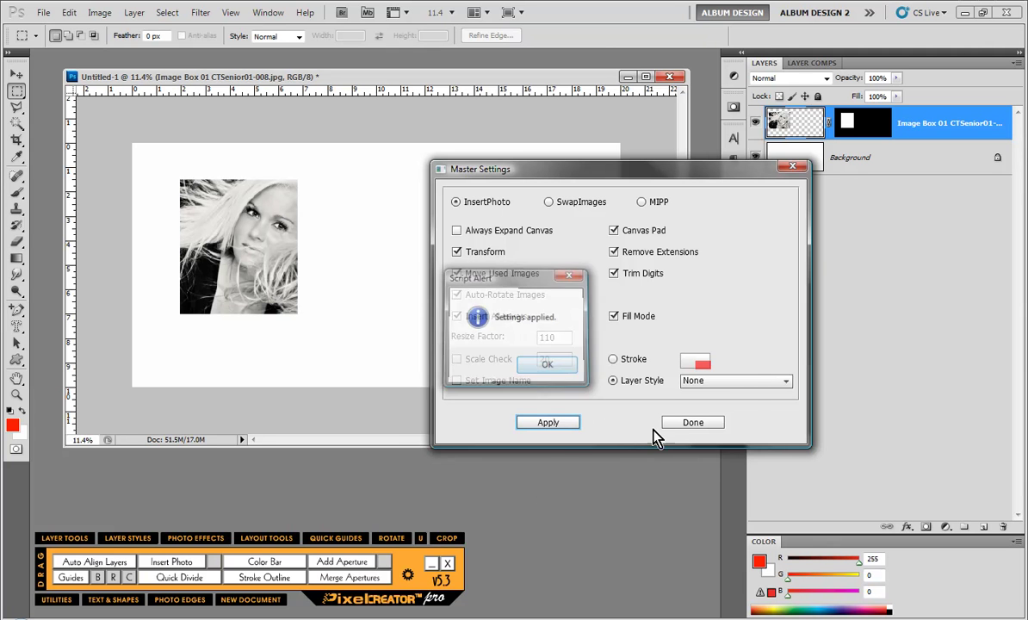
{"action": "left_click", "coordinate": [677, 424]}
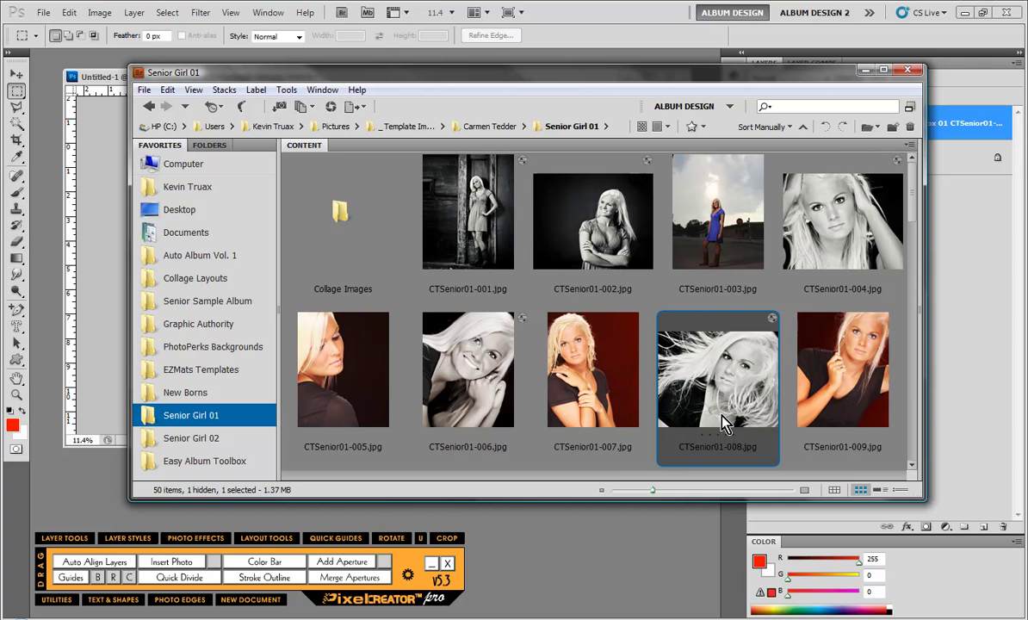
Step: Insert CTSenior01-008.jpg into the image box, then view the Used Images folder in Bridge and return to Senior Girl 01
{"action": "left_click", "coordinate": [187, 563]}
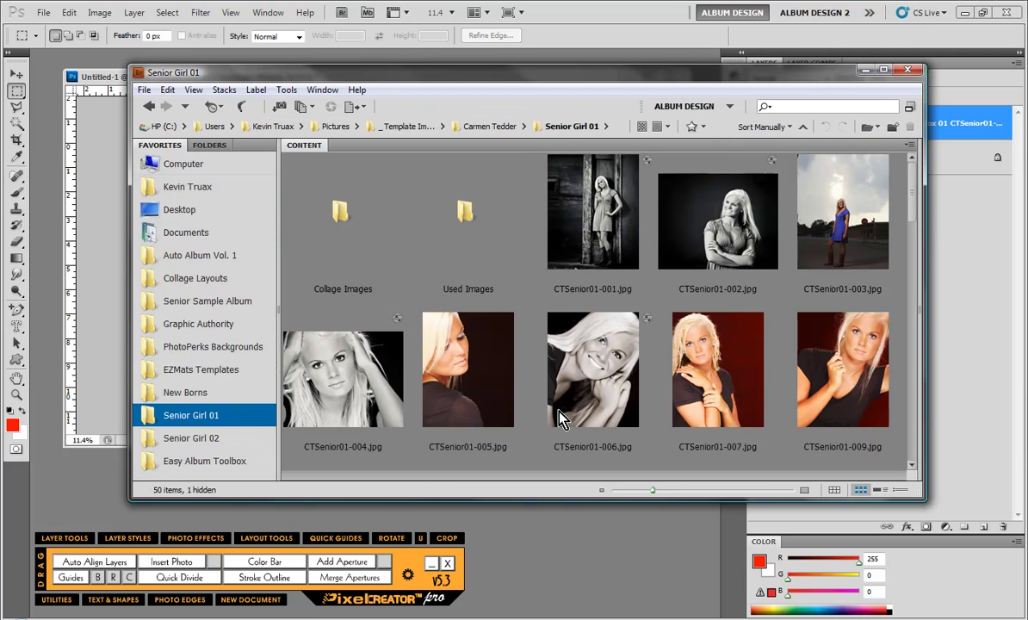
{"action": "double_click", "coordinate": [465, 216]}
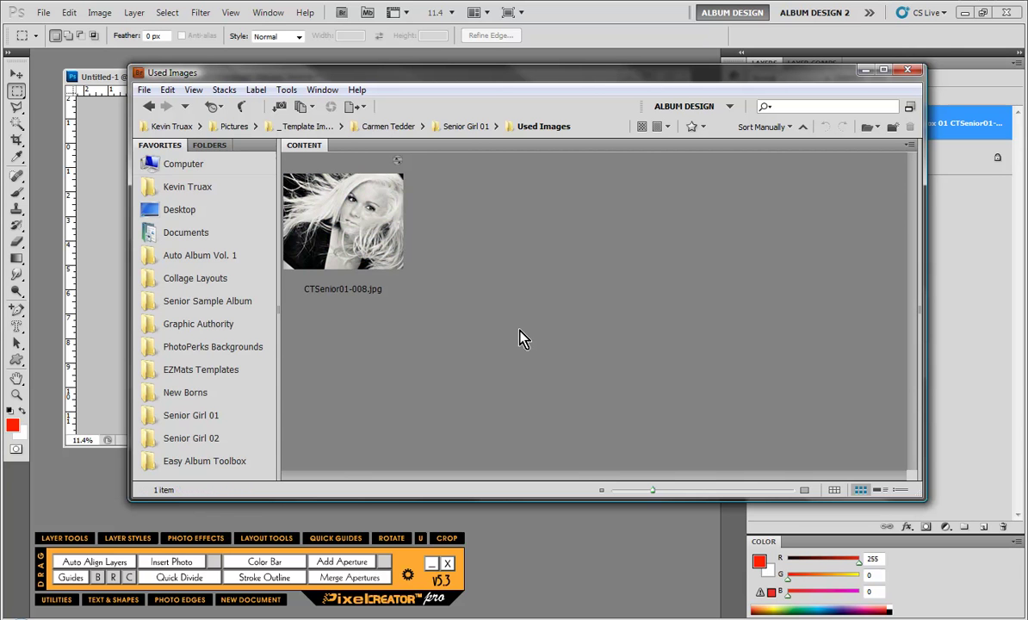
{"action": "left_click", "coordinate": [149, 106]}
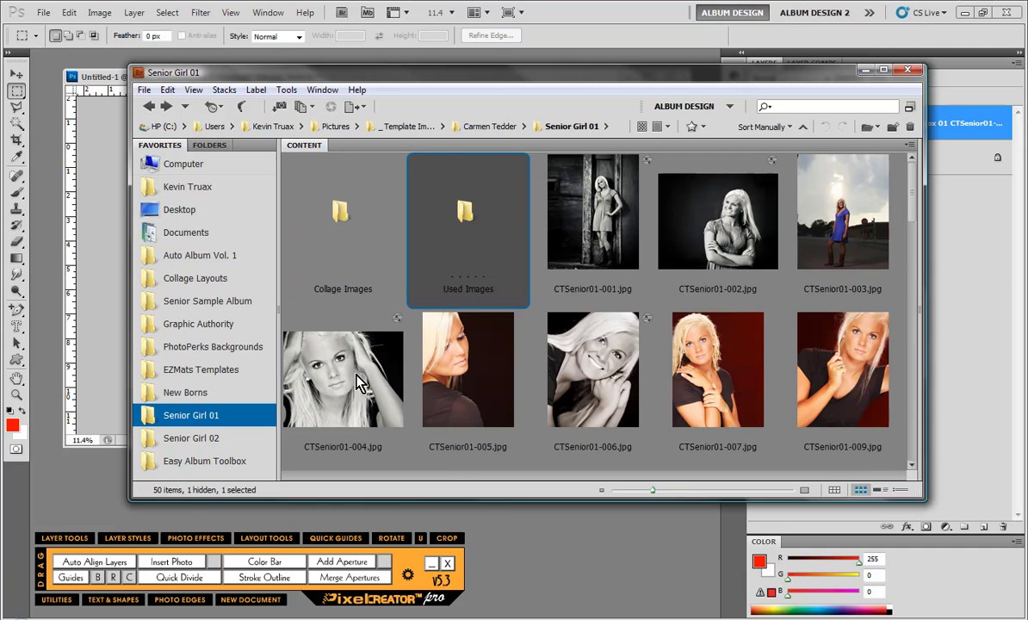
Step: Replace the image box photo with CTSenior01-004.jpg and check the Used Images folder in Bridge
{"action": "left_click", "coordinate": [325, 363]}
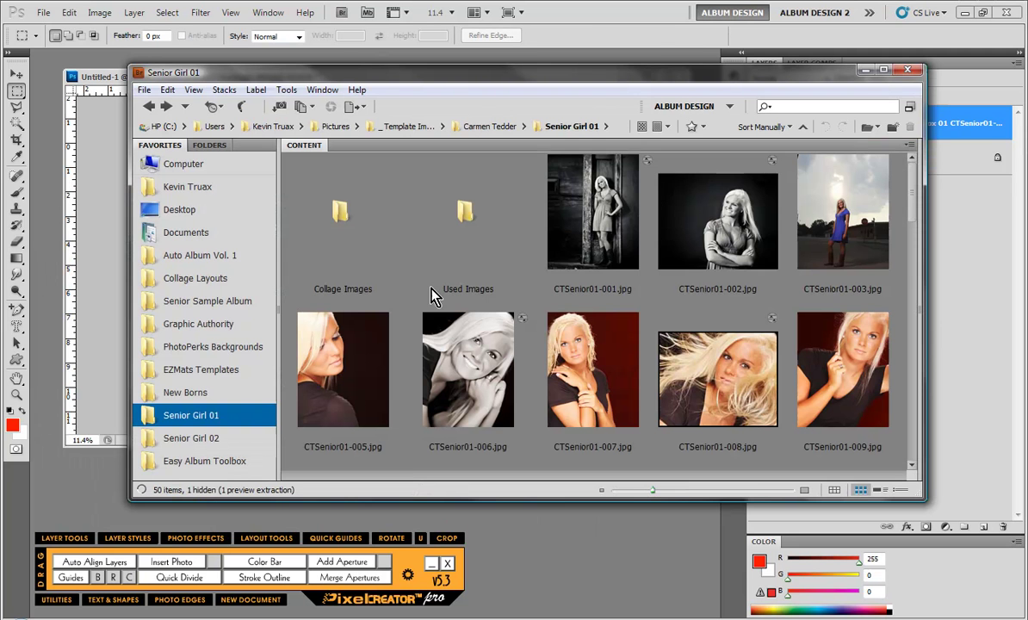
{"action": "left_click", "coordinate": [468, 217]}
{"action": "double_click", "coordinate": [467, 220]}
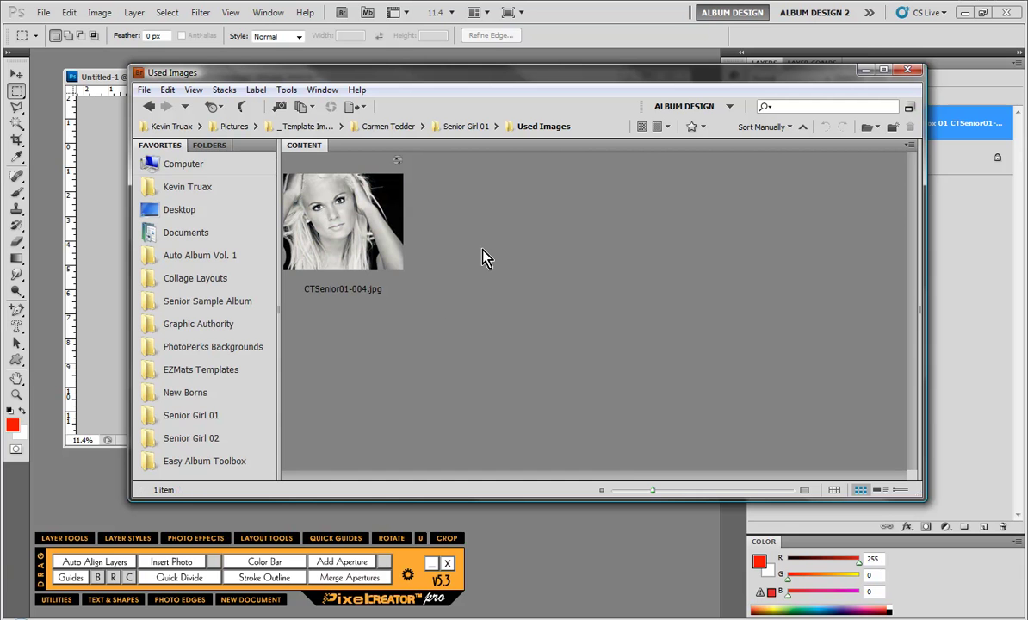
{"action": "key", "text": "ctrl+Up"}
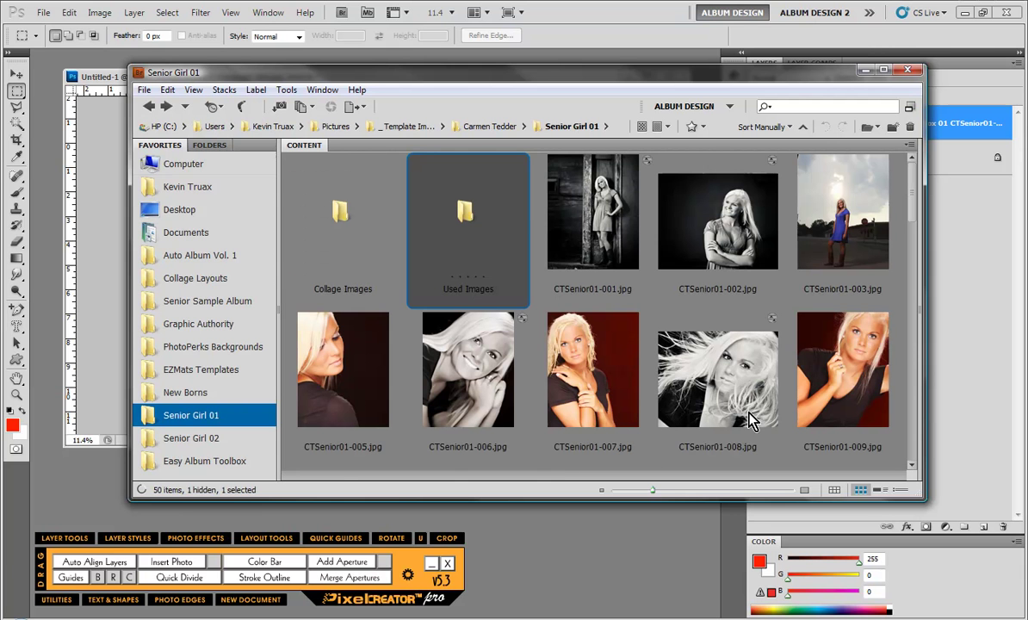
Step: Locate CTSenior01-008.jpg in the Senior Girl 01 folder and CTSenior01-004.jpg in the Used Images folder
{"action": "left_click", "coordinate": [706, 389]}
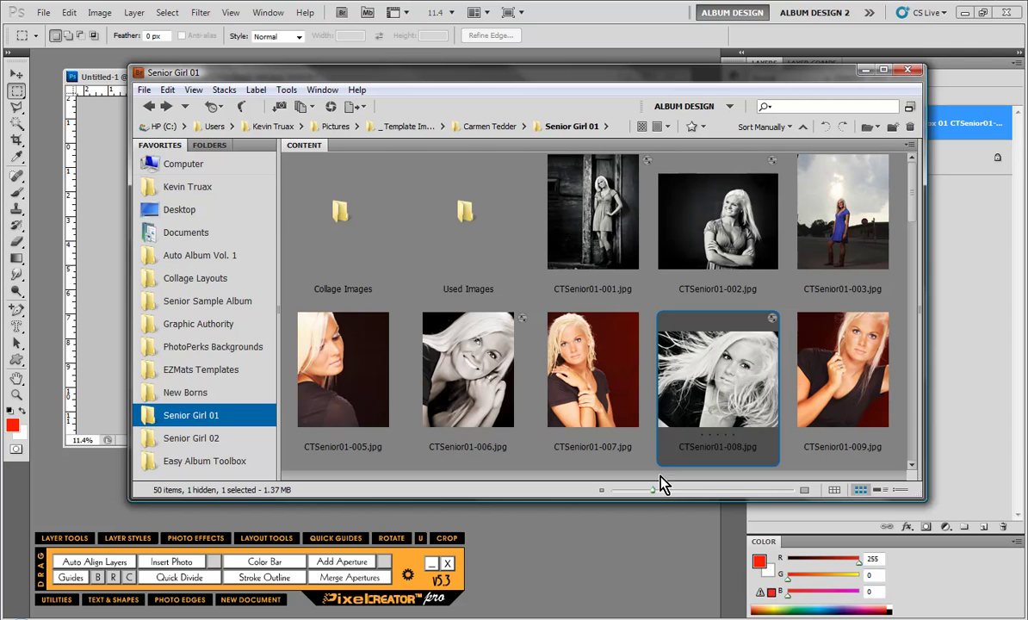
{"action": "double_click", "coordinate": [465, 228]}
{"action": "left_click", "coordinate": [306, 226]}
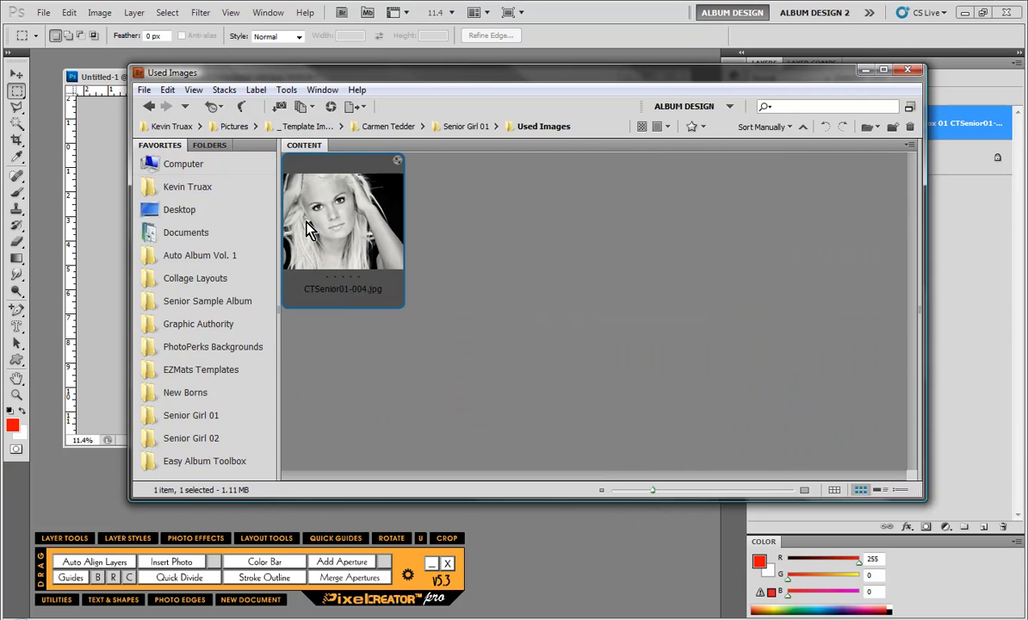
Step: Move CTSenior01-004.jpg from the Used Images folder back into the Senior Girl 01 folder and return to Photoshop
{"action": "key", "text": "ctrl+Up"}
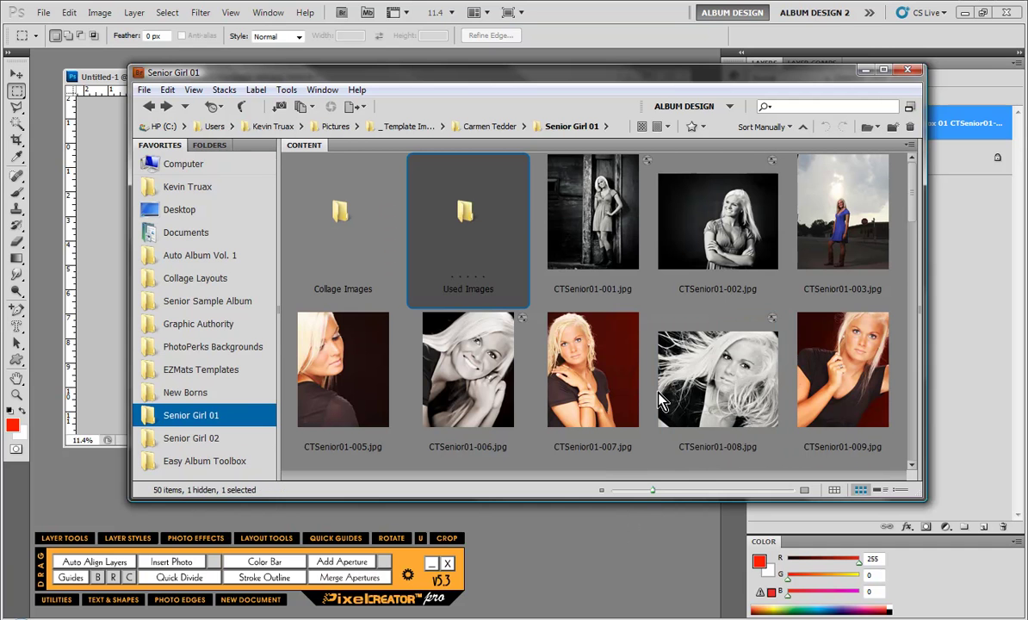
{"action": "left_click", "coordinate": [659, 395]}
{"action": "key", "text": "ctrl+z"}
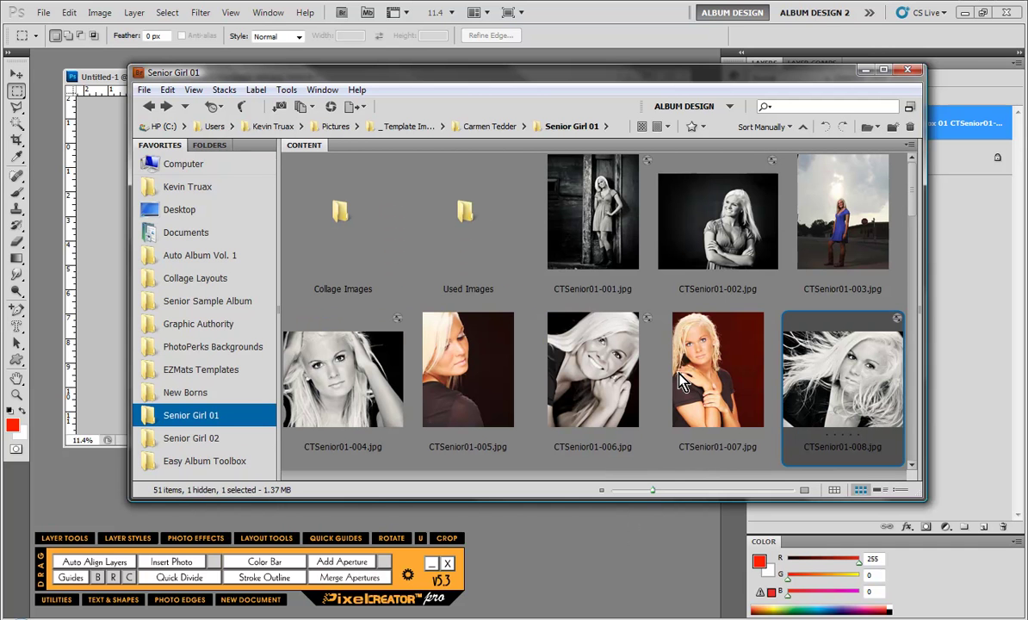
{"action": "left_click", "coordinate": [472, 231]}
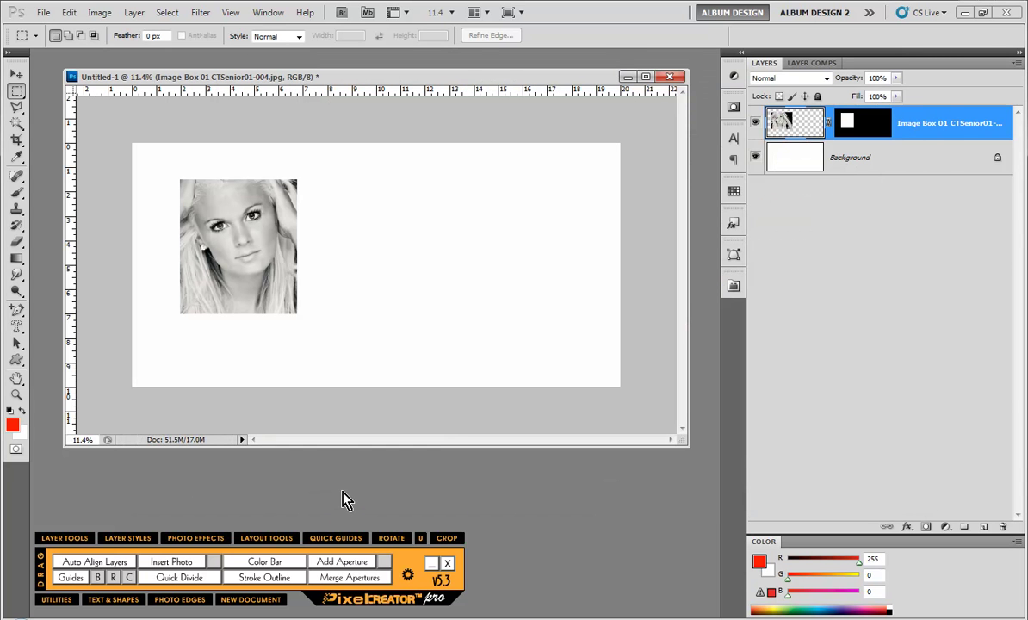
Step: Disable the Move Used Images option for InsertPhoto in the Master Settings and apply the change
{"action": "left_click", "coordinate": [408, 576]}
{"action": "left_click", "coordinate": [457, 273]}
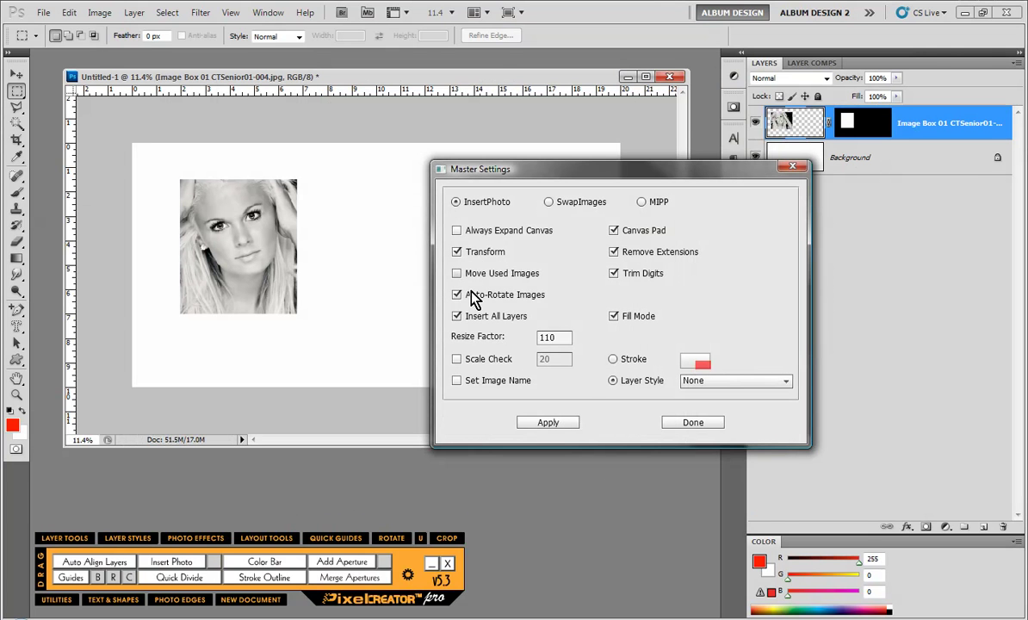
{"action": "left_click", "coordinate": [560, 423]}
{"action": "left_click", "coordinate": [548, 365]}
Step: Try enabling Scale Check with its value of 20 for InsertPhoto, switch it back off and close the settings
{"action": "left_click", "coordinate": [457, 360]}
{"action": "double_click", "coordinate": [546, 359]}
{"action": "left_click", "coordinate": [481, 370]}
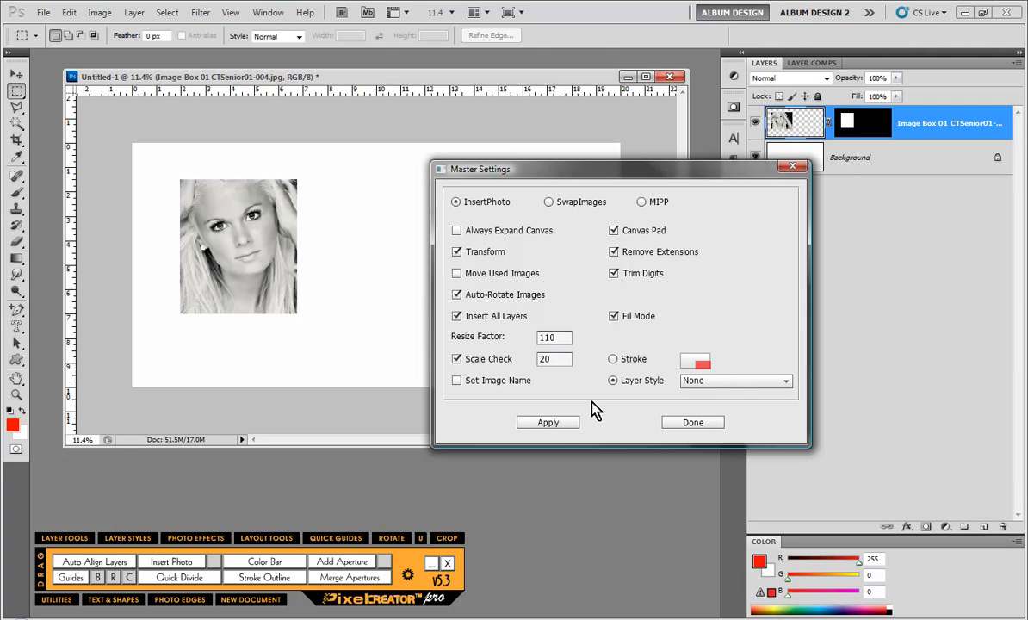
{"action": "left_click", "coordinate": [457, 359]}
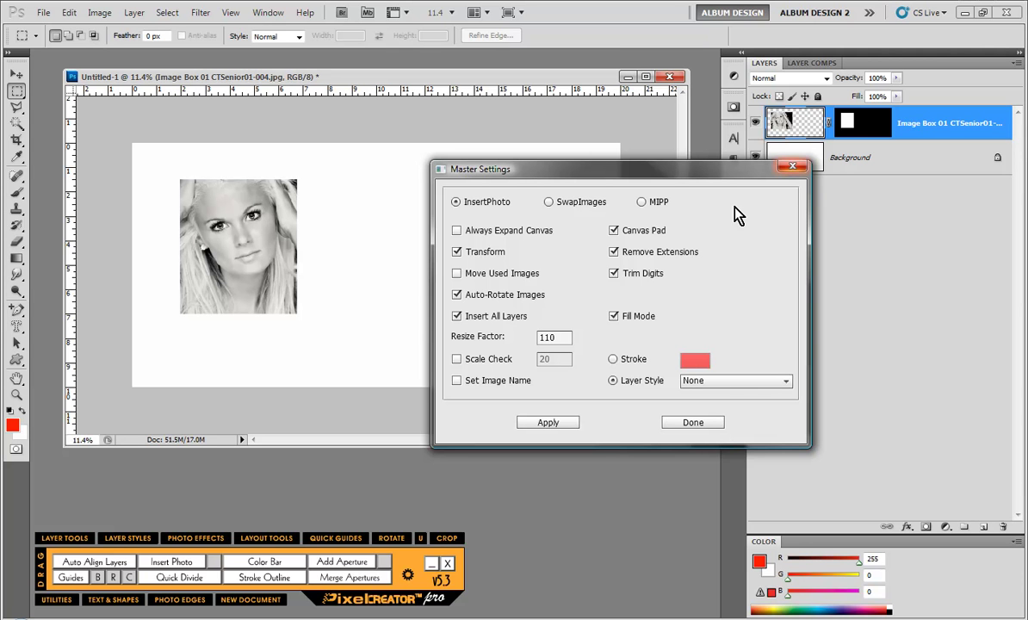
{"action": "left_click", "coordinate": [694, 423]}
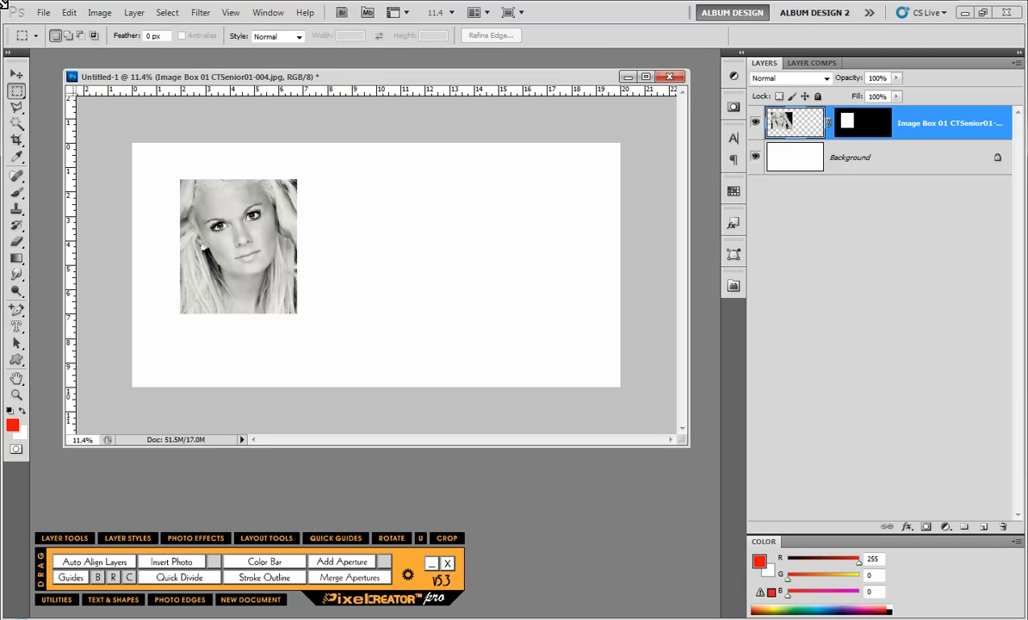
Step: Turn off the Insert All Layers option for InsertPhoto, apply the change and close the Master Settings
{"action": "left_click", "coordinate": [17, 75]}
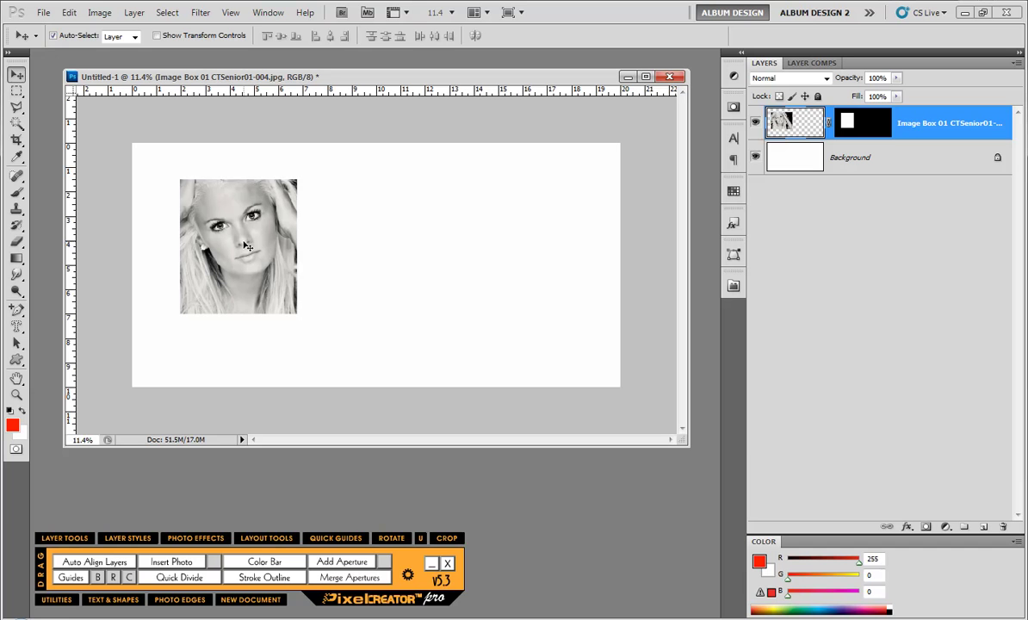
{"action": "left_click", "coordinate": [406, 575]}
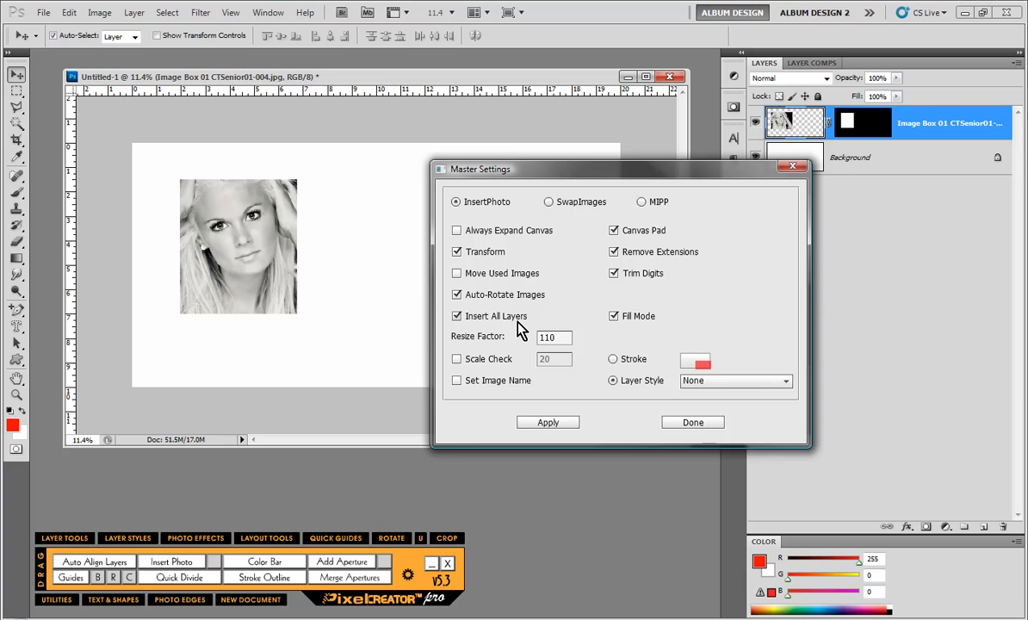
{"action": "left_click", "coordinate": [456, 316]}
{"action": "left_click", "coordinate": [549, 423]}
{"action": "left_click", "coordinate": [544, 362]}
{"action": "left_click", "coordinate": [680, 422]}
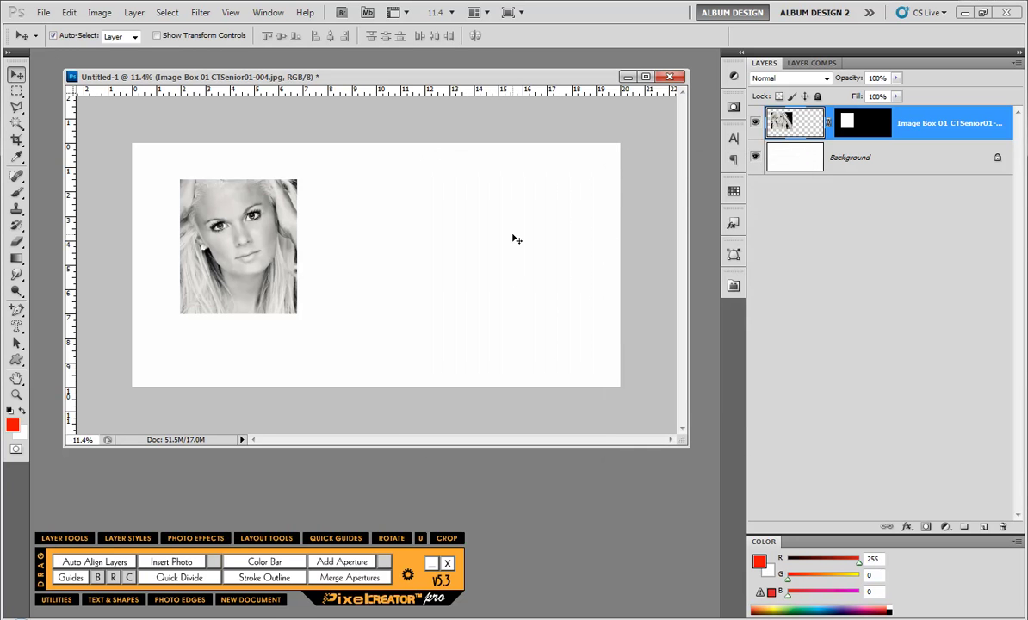
Step: Draw an upright red rectangle shape in the blank area beside the existing photo
{"action": "left_click", "coordinate": [16, 359]}
{"action": "left_click", "coordinate": [51, 360]}
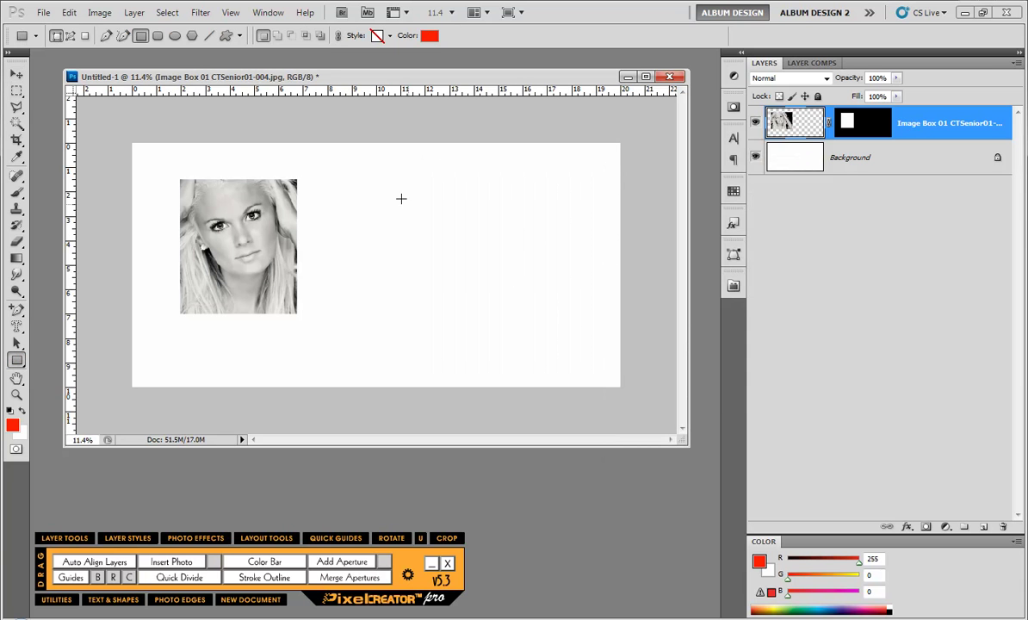
{"action": "left_click_drag", "start_coordinate": [382, 194], "coordinate": [506, 341]}
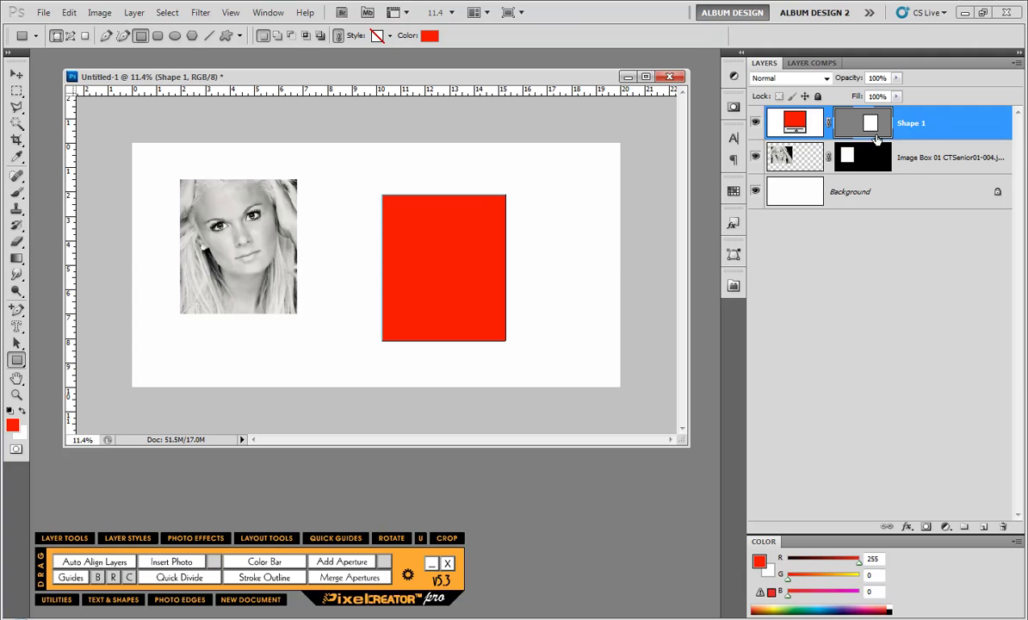
Step: Insert CTSenior01-037.jpg into the red shape, agreeing to continue with a non-image-box layer, and commit the transform
{"action": "left_click", "coordinate": [182, 565]}
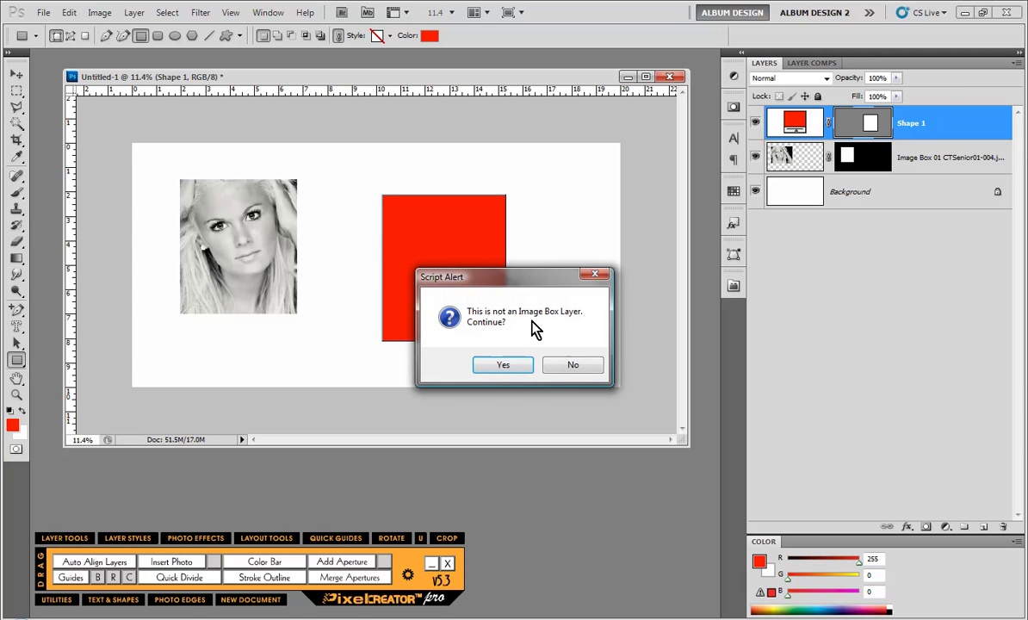
{"action": "left_click", "coordinate": [503, 365]}
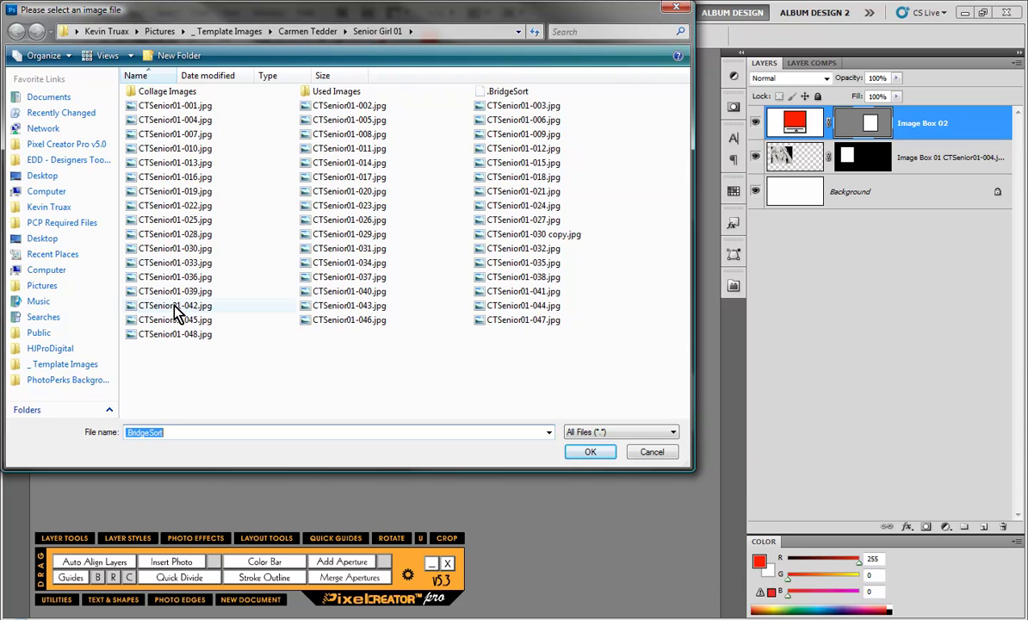
{"action": "double_click", "coordinate": [349, 276]}
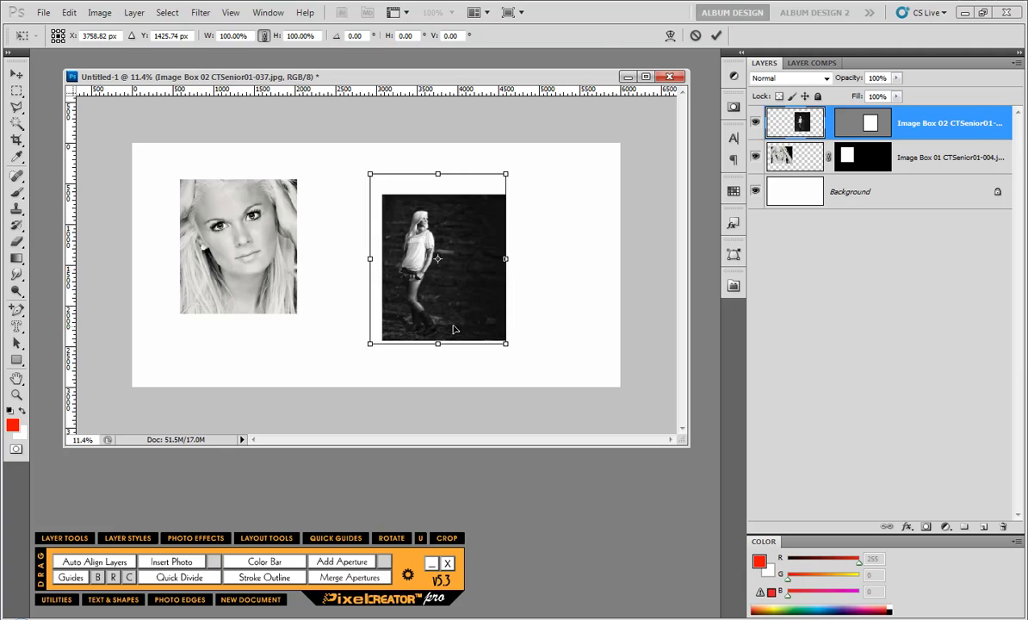
{"action": "key", "text": "Return"}
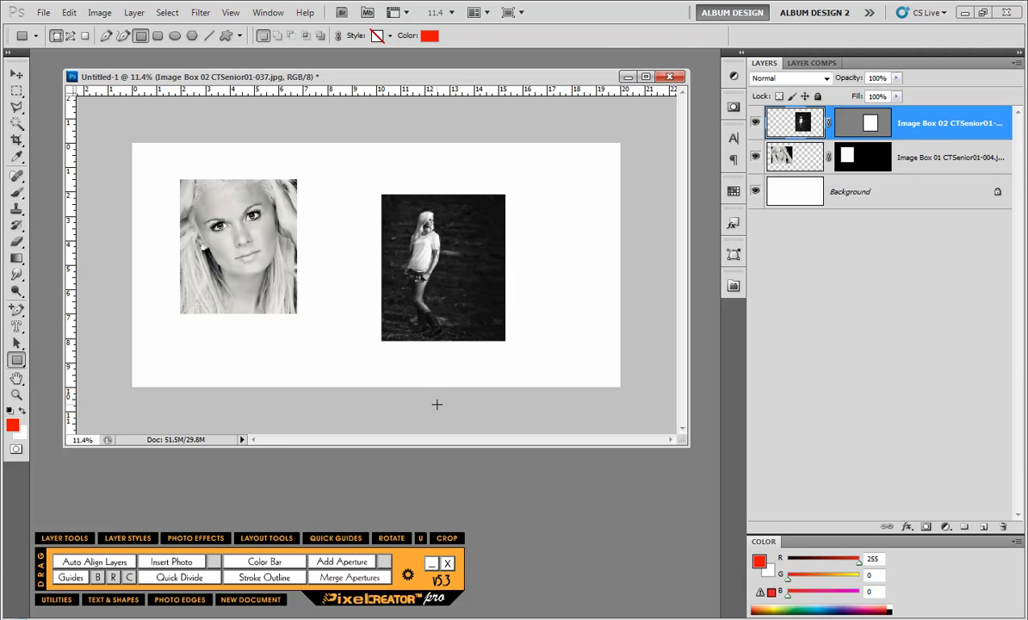
Step: Turn the Insert All Layers option back on for InsertPhoto, apply it and close the Master Settings
{"action": "left_click", "coordinate": [408, 579]}
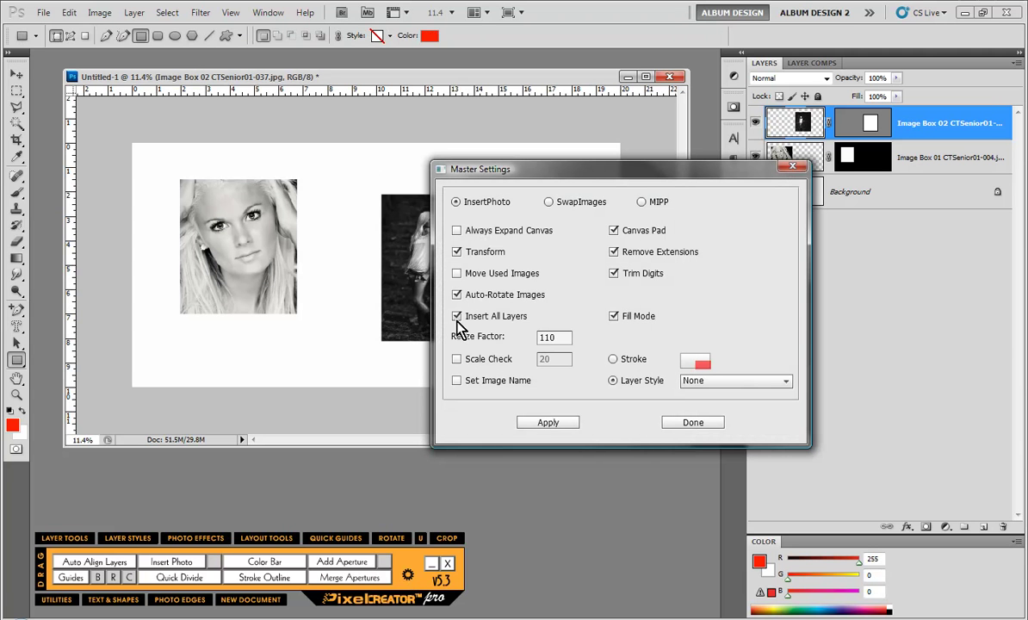
{"action": "left_click", "coordinate": [549, 422]}
{"action": "left_click", "coordinate": [540, 367]}
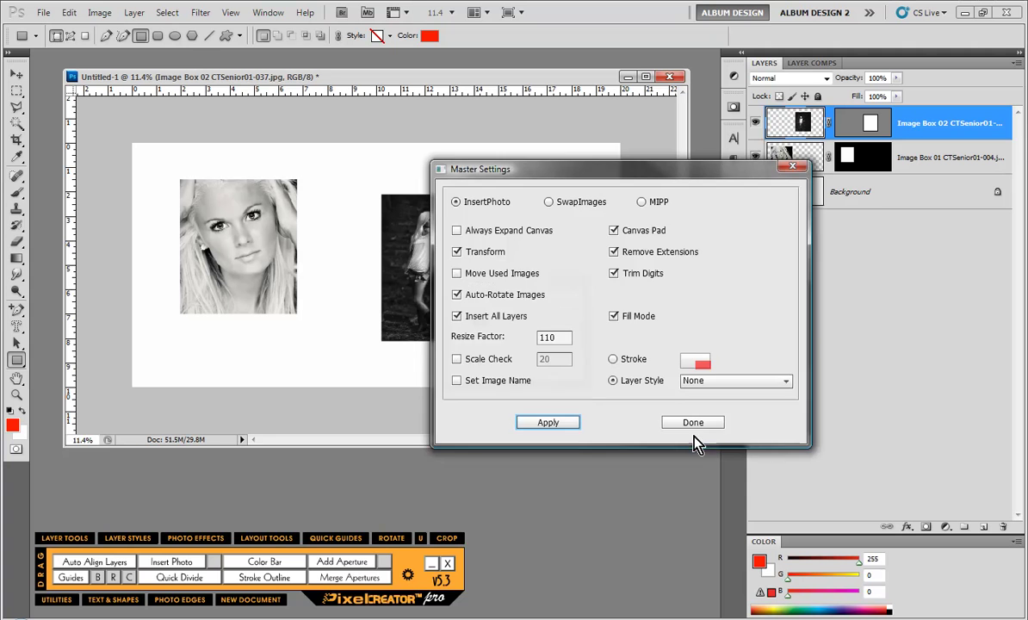
{"action": "left_click", "coordinate": [699, 422]}
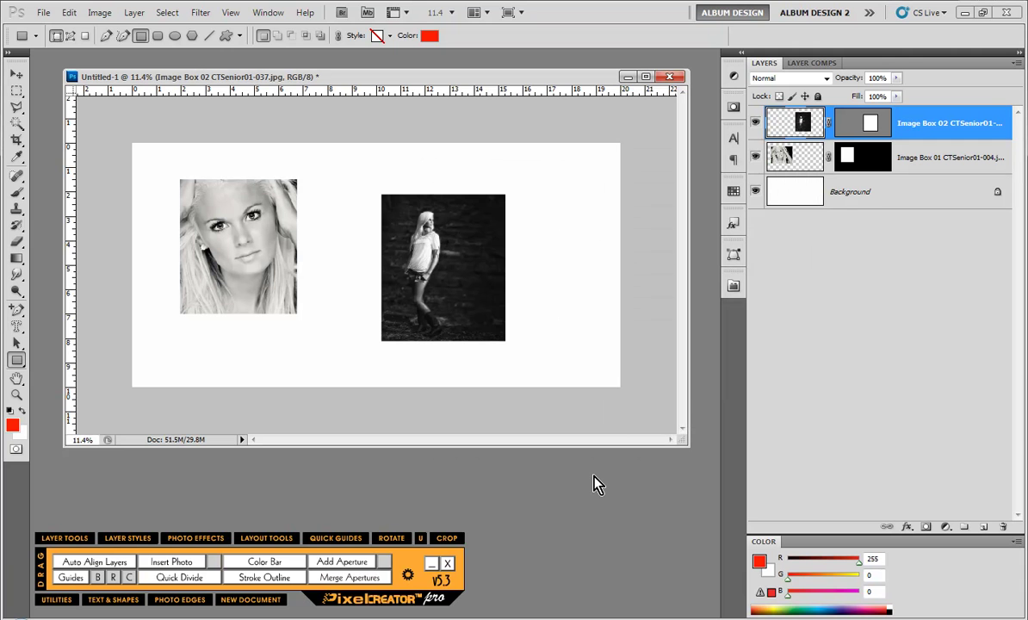
Step: Select both image box layers on the canvas and delete them
{"action": "left_click", "coordinate": [17, 75]}
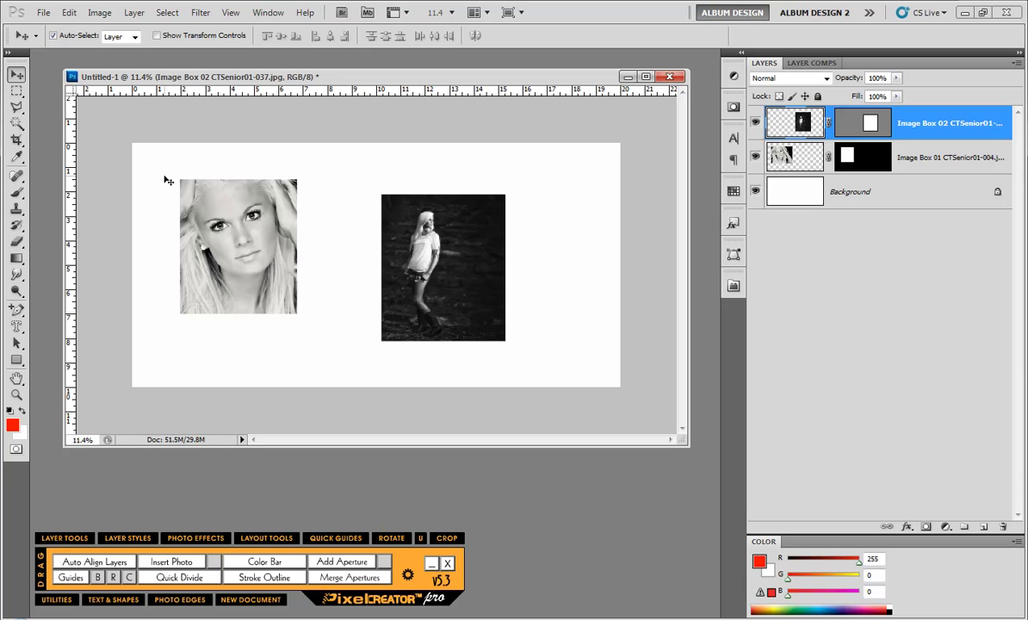
{"action": "left_click_drag", "start_coordinate": [166, 170], "coordinate": [508, 337]}
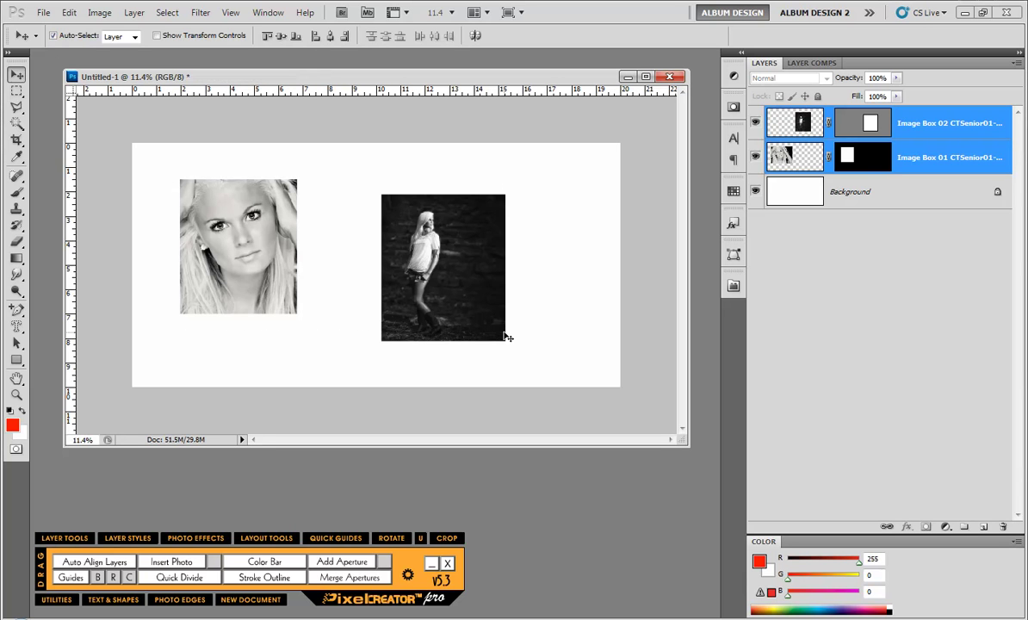
{"action": "key", "text": "Delete"}
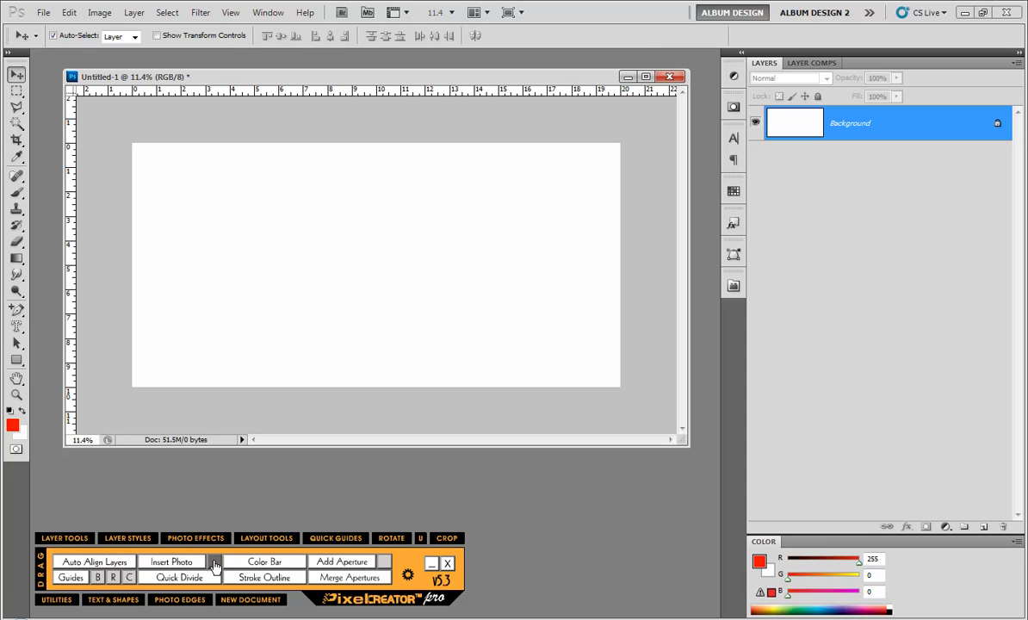
Step: Draw an upright red rectangle shape on the left part of the empty canvas
{"action": "left_click", "coordinate": [17, 378]}
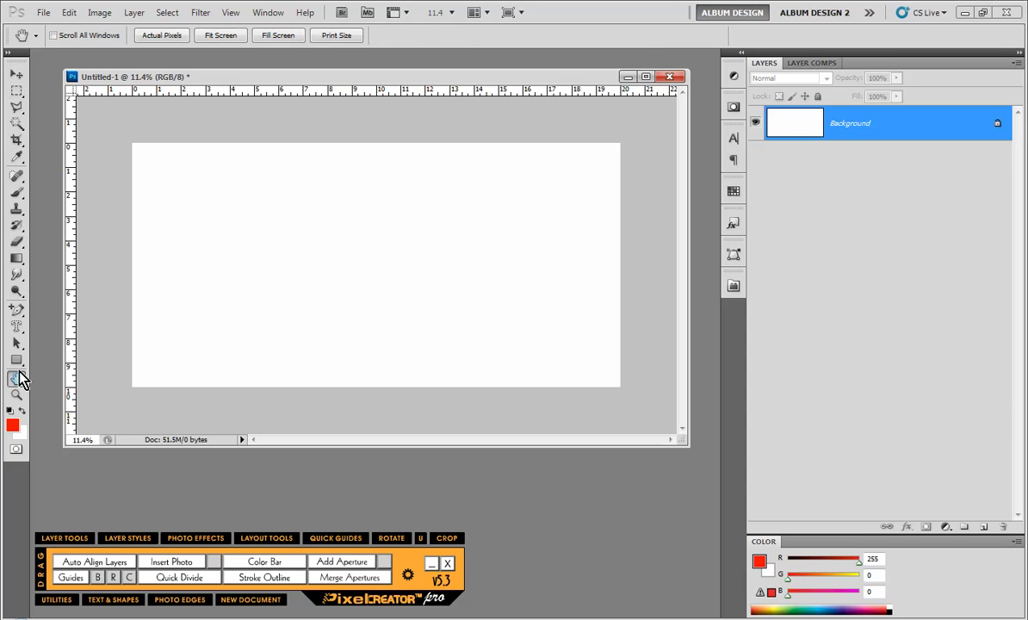
{"action": "left_click", "coordinate": [16, 360]}
{"action": "left_click_drag", "start_coordinate": [184, 202], "coordinate": [297, 328]}
Step: Select CTSenior01-008.jpg in Bridge and insert it into the red shape using the Bridge-selection version of Insert Photo
{"action": "left_click", "coordinate": [342, 562]}
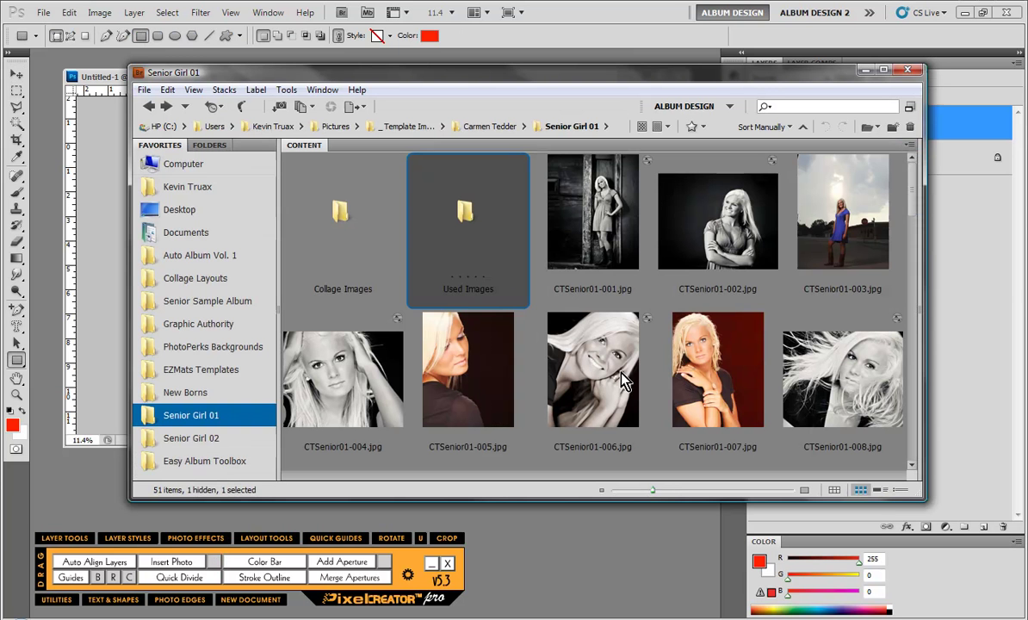
{"action": "left_click", "coordinate": [814, 346]}
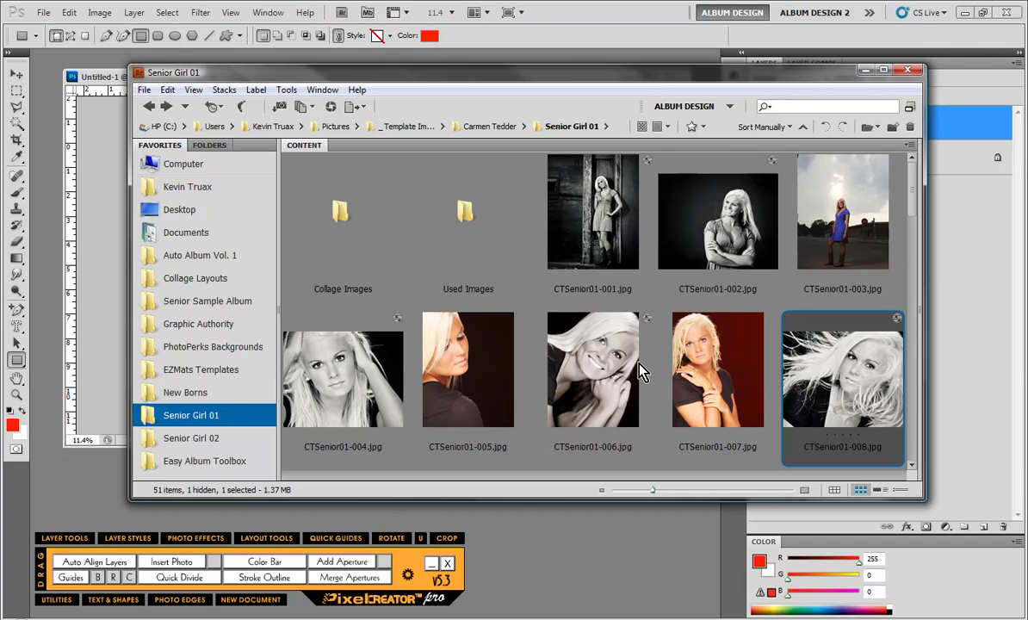
{"action": "left_click", "coordinate": [538, 551]}
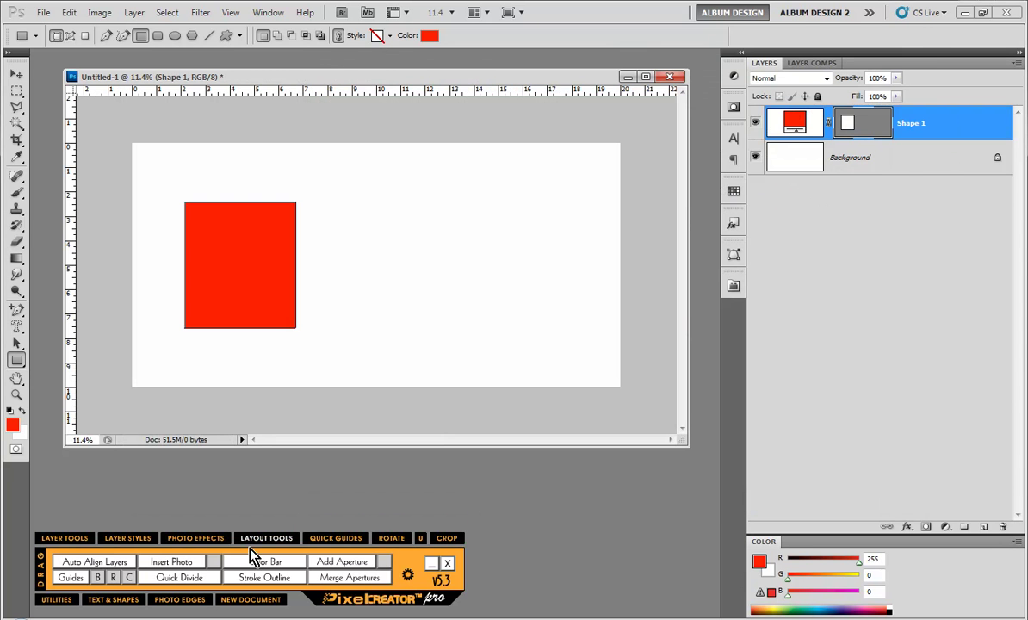
{"action": "left_click", "coordinate": [215, 565]}
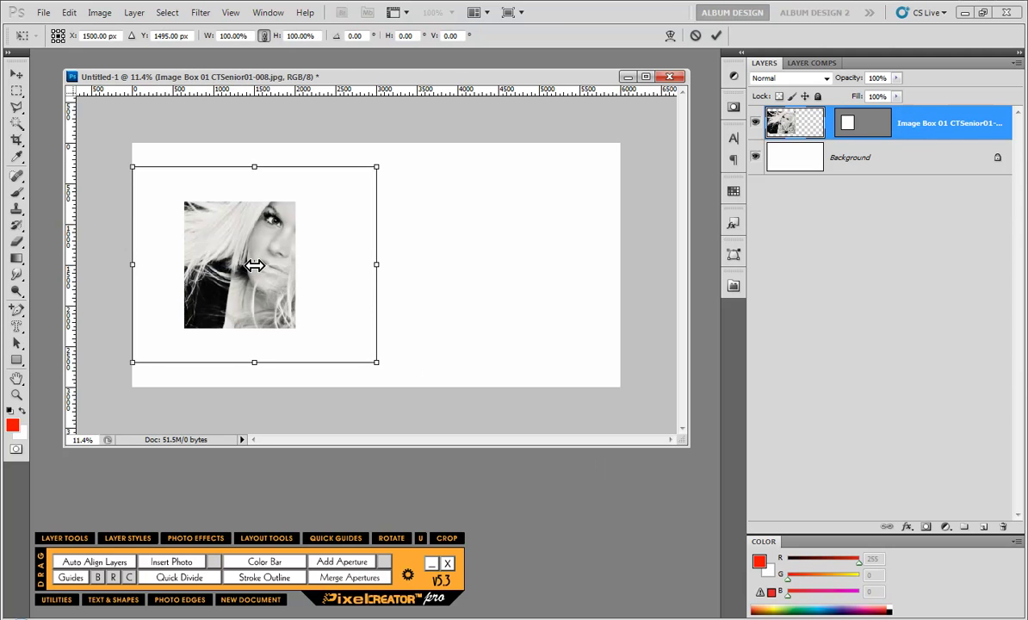
Step: Reposition the inserted photo within its box, scale it proportionally to about 81.5% and commit the transform
{"action": "left_click_drag", "start_coordinate": [271, 230], "coordinate": [247, 229]}
{"action": "left_click_drag", "start_coordinate": [228, 235], "coordinate": [240, 232]}
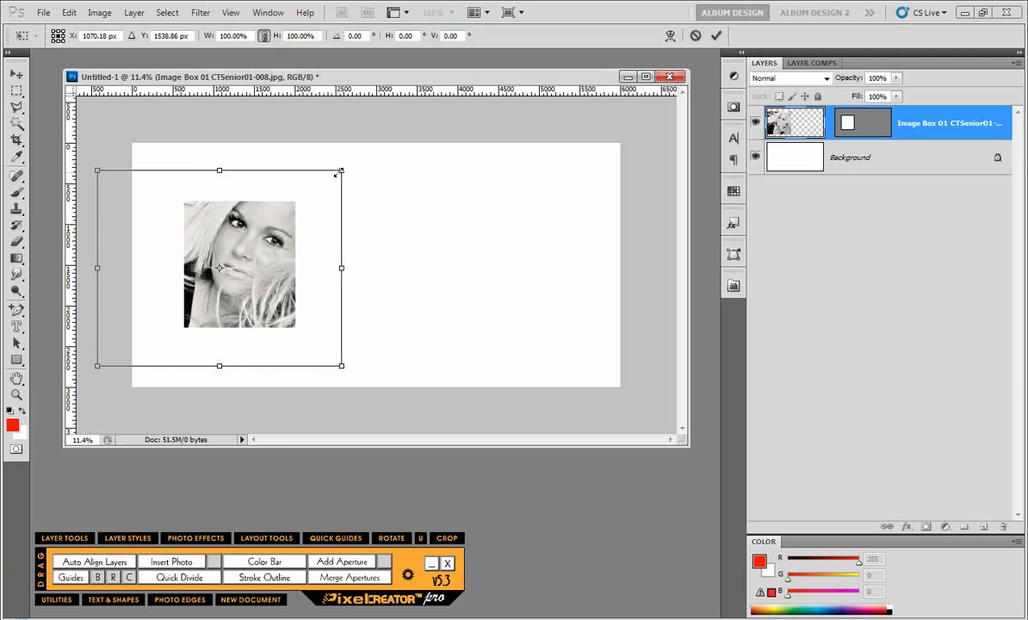
{"action": "left_click_drag", "start_coordinate": [342, 171], "coordinate": [336, 226]}
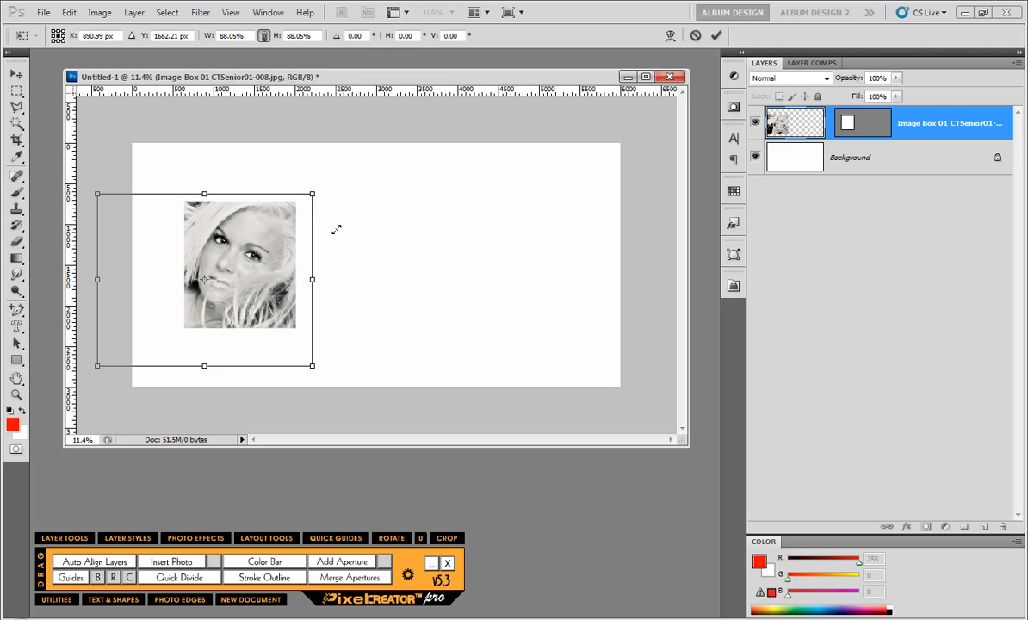
{"action": "left_click_drag", "start_coordinate": [97, 365], "coordinate": [126, 342]}
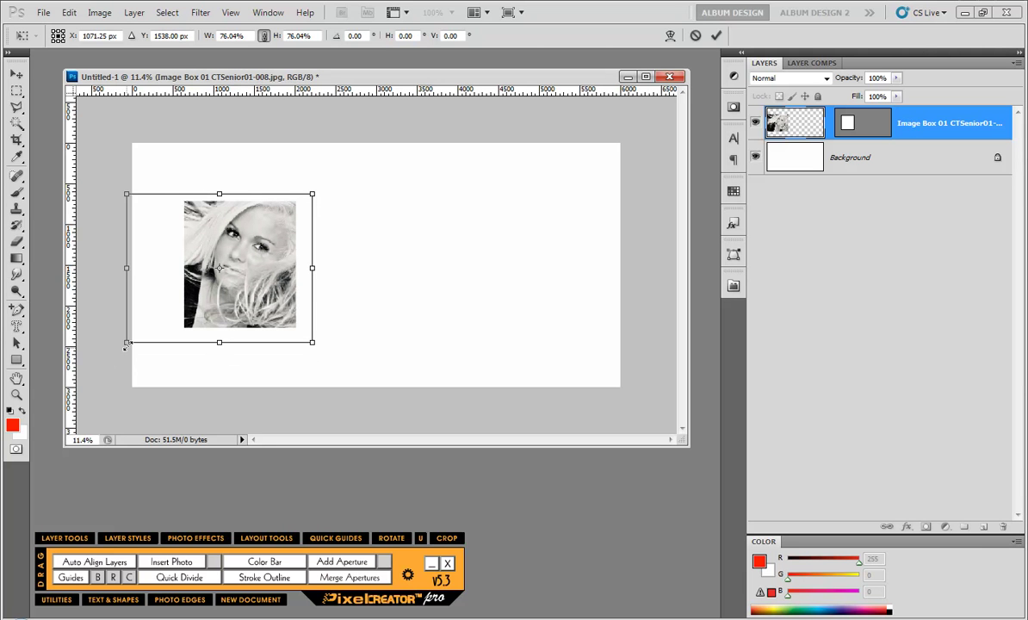
{"action": "left_click_drag", "start_coordinate": [126, 269], "coordinate": [146, 272]}
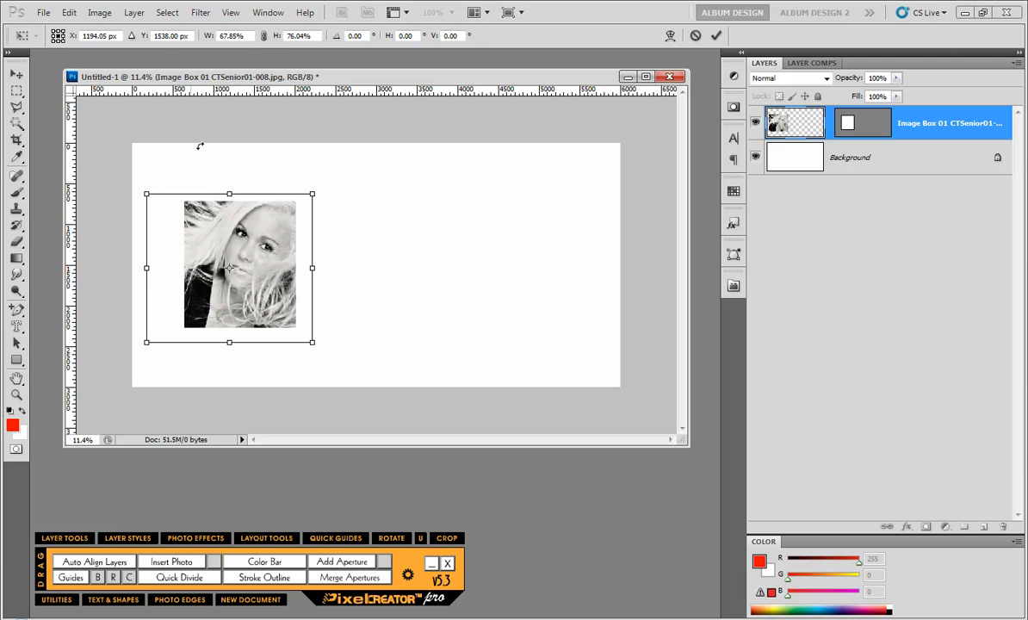
{"action": "left_click", "coordinate": [264, 35]}
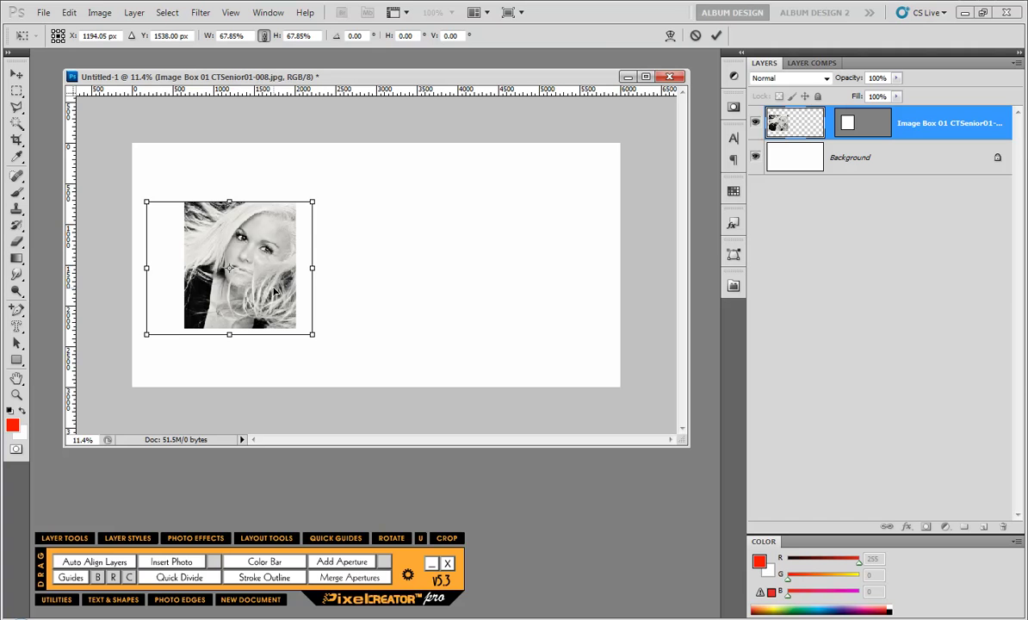
{"action": "left_click_drag", "start_coordinate": [257, 271], "coordinate": [255, 269]}
{"action": "left_click_drag", "start_coordinate": [312, 333], "coordinate": [285, 324]}
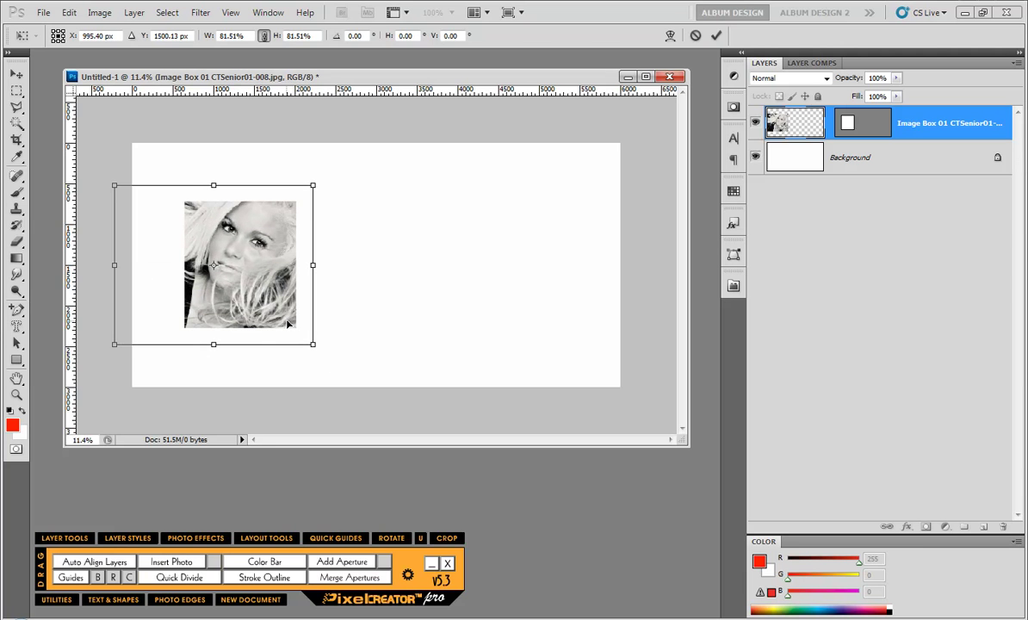
{"action": "key", "text": "Return"}
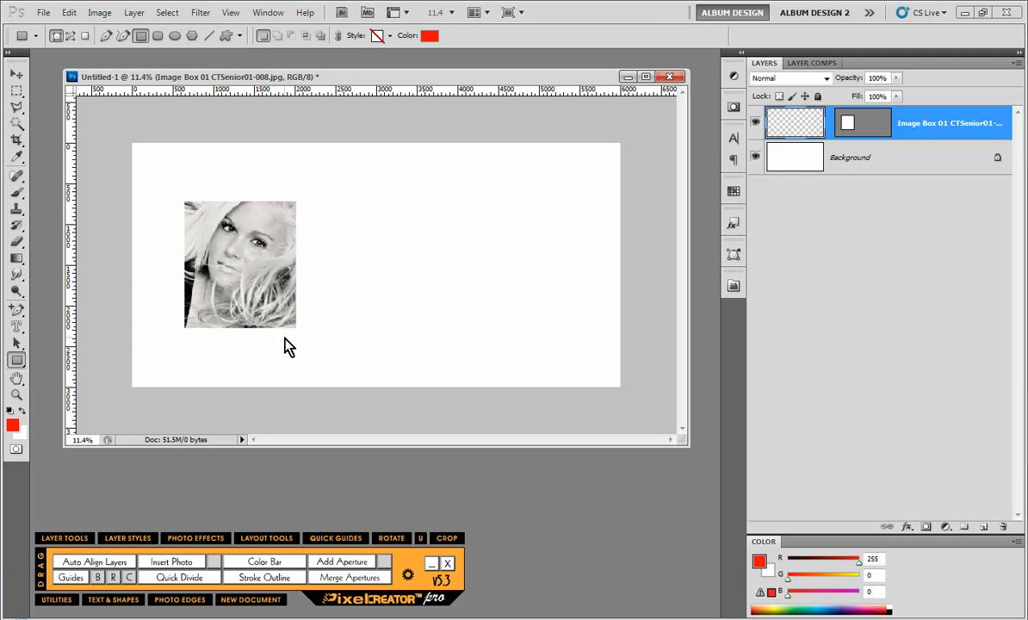